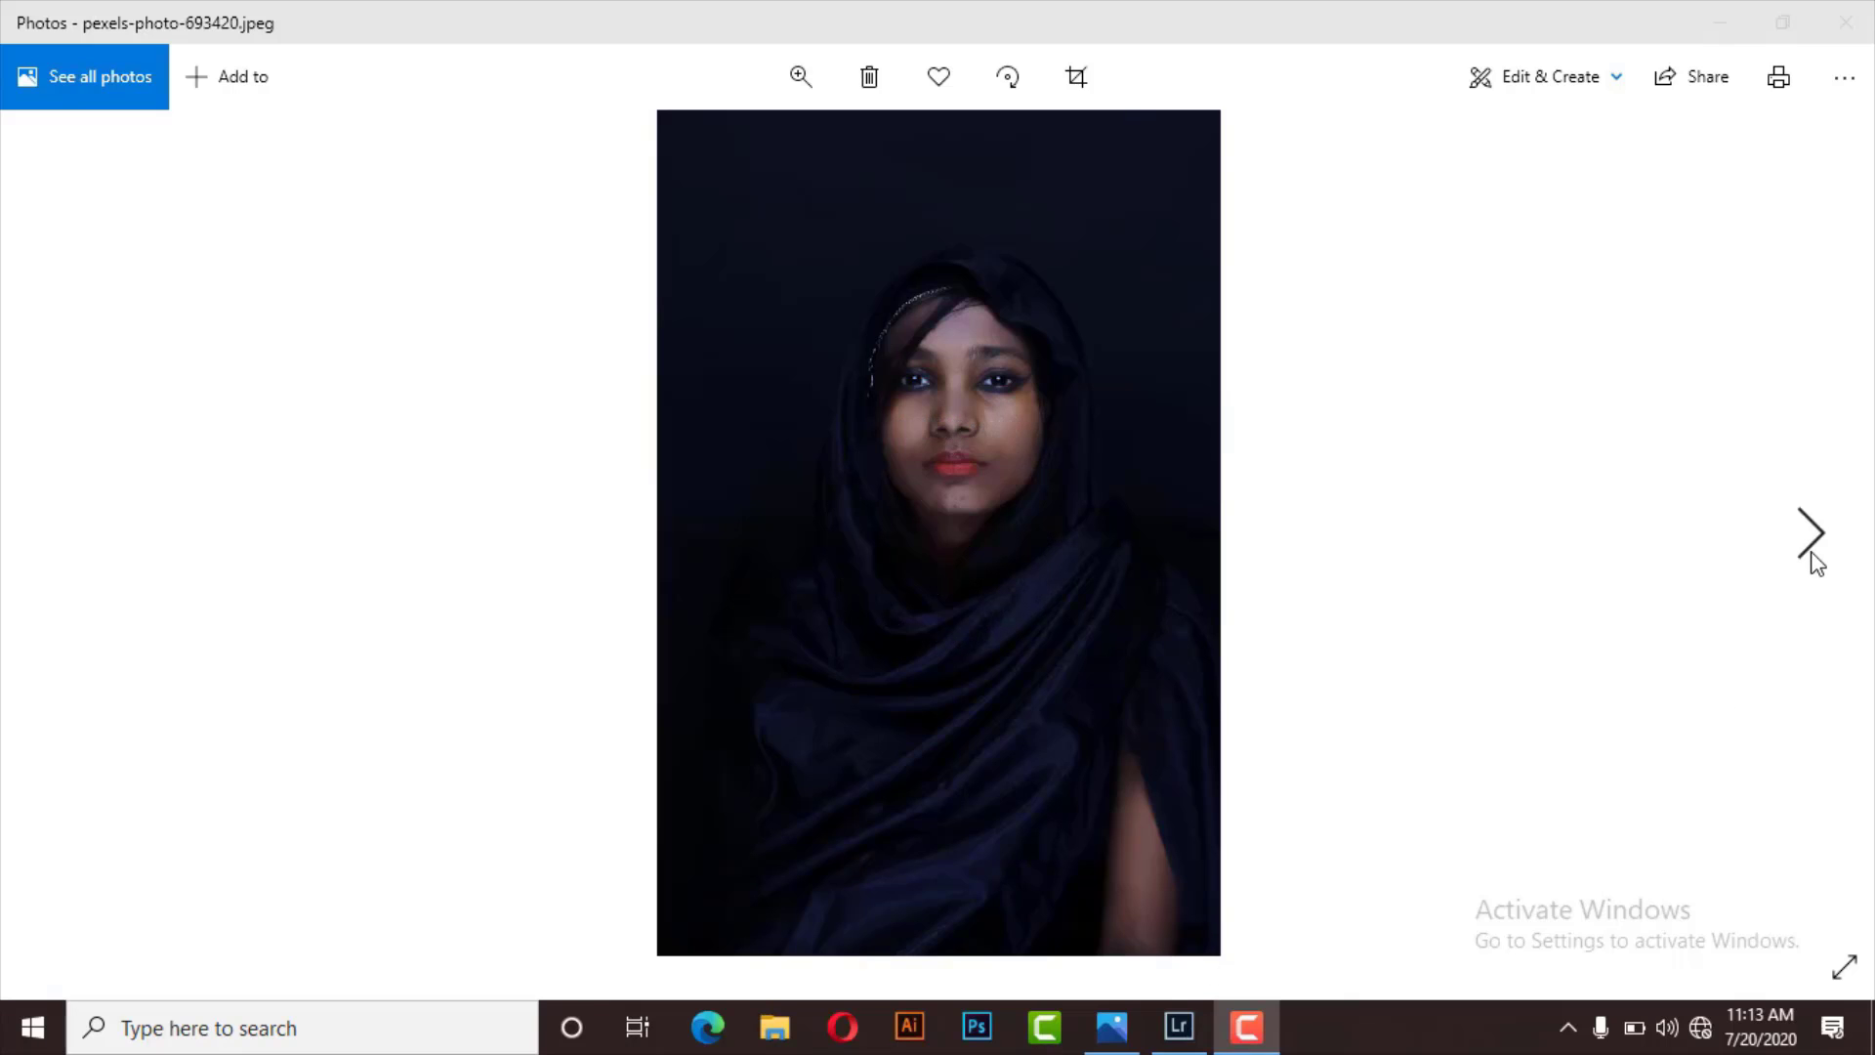
# Advance Windows Photos to the .jpg copy of the portrait, then bring Lightroom forward
pyautogui.click(1812, 535)
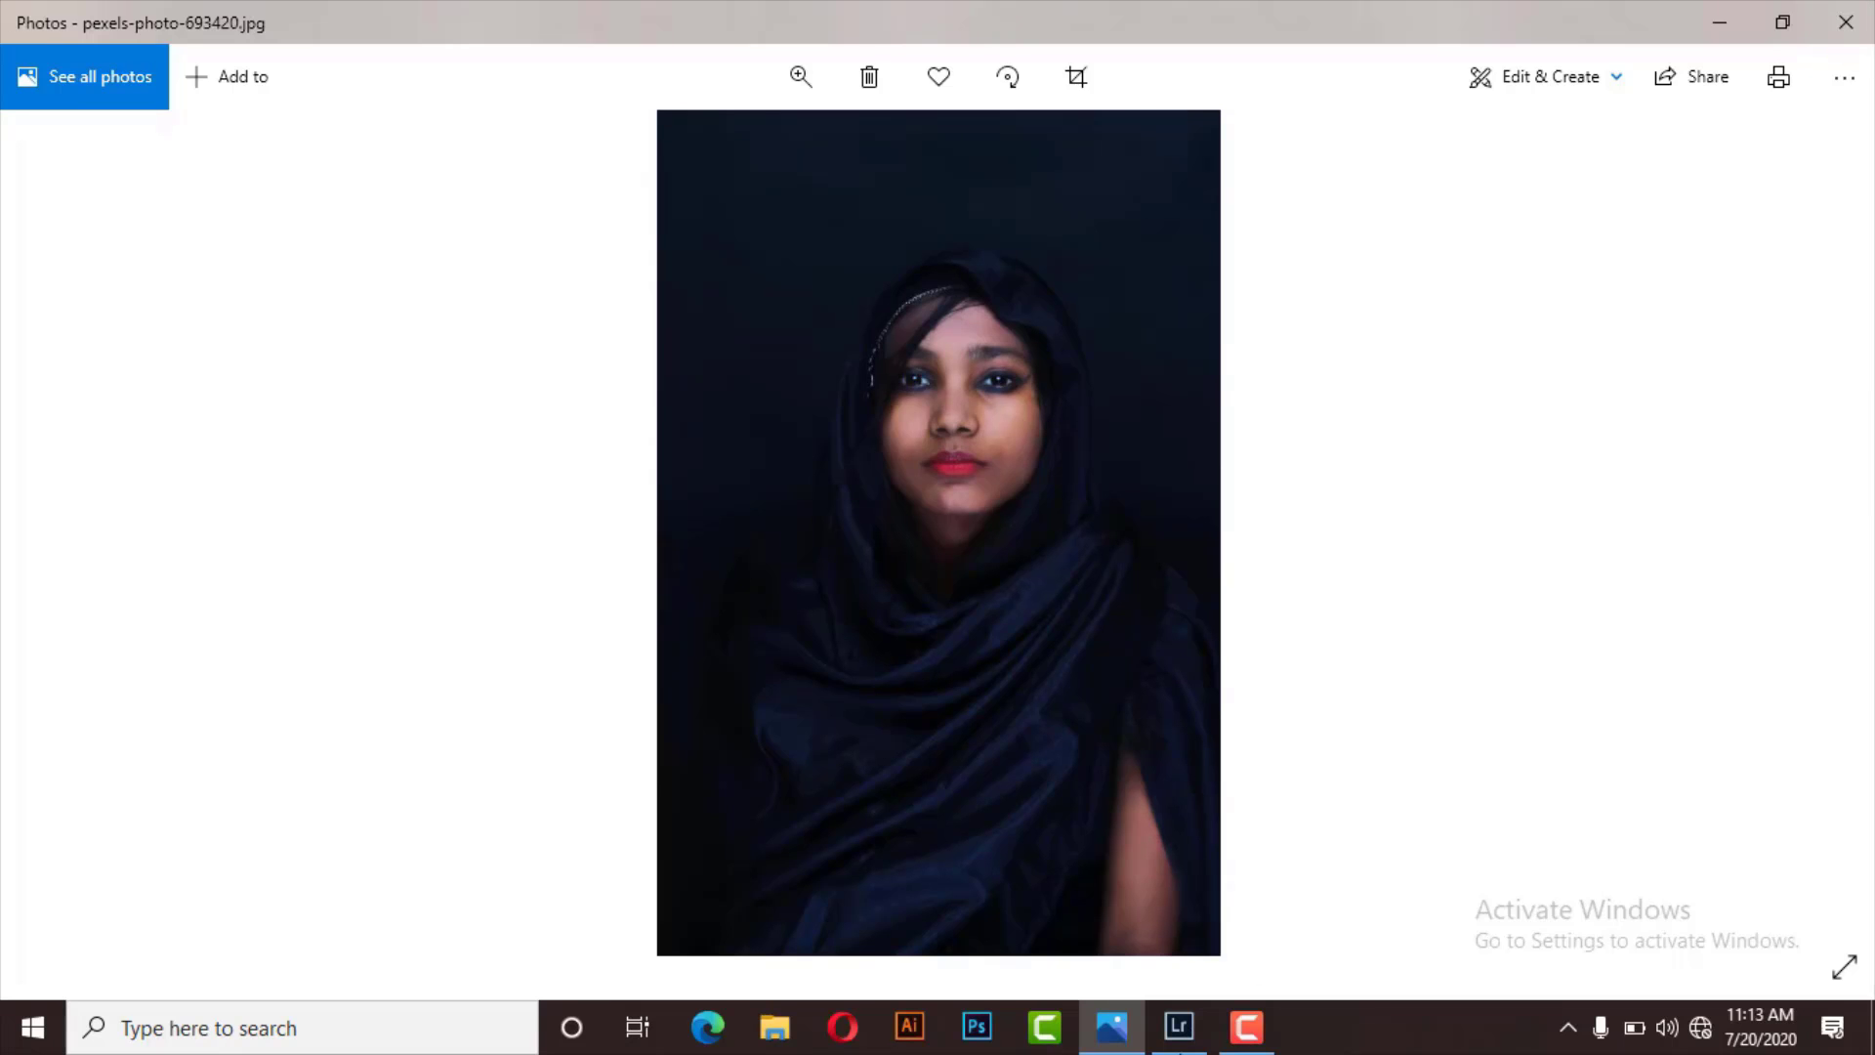
pyautogui.click(1179, 1026)
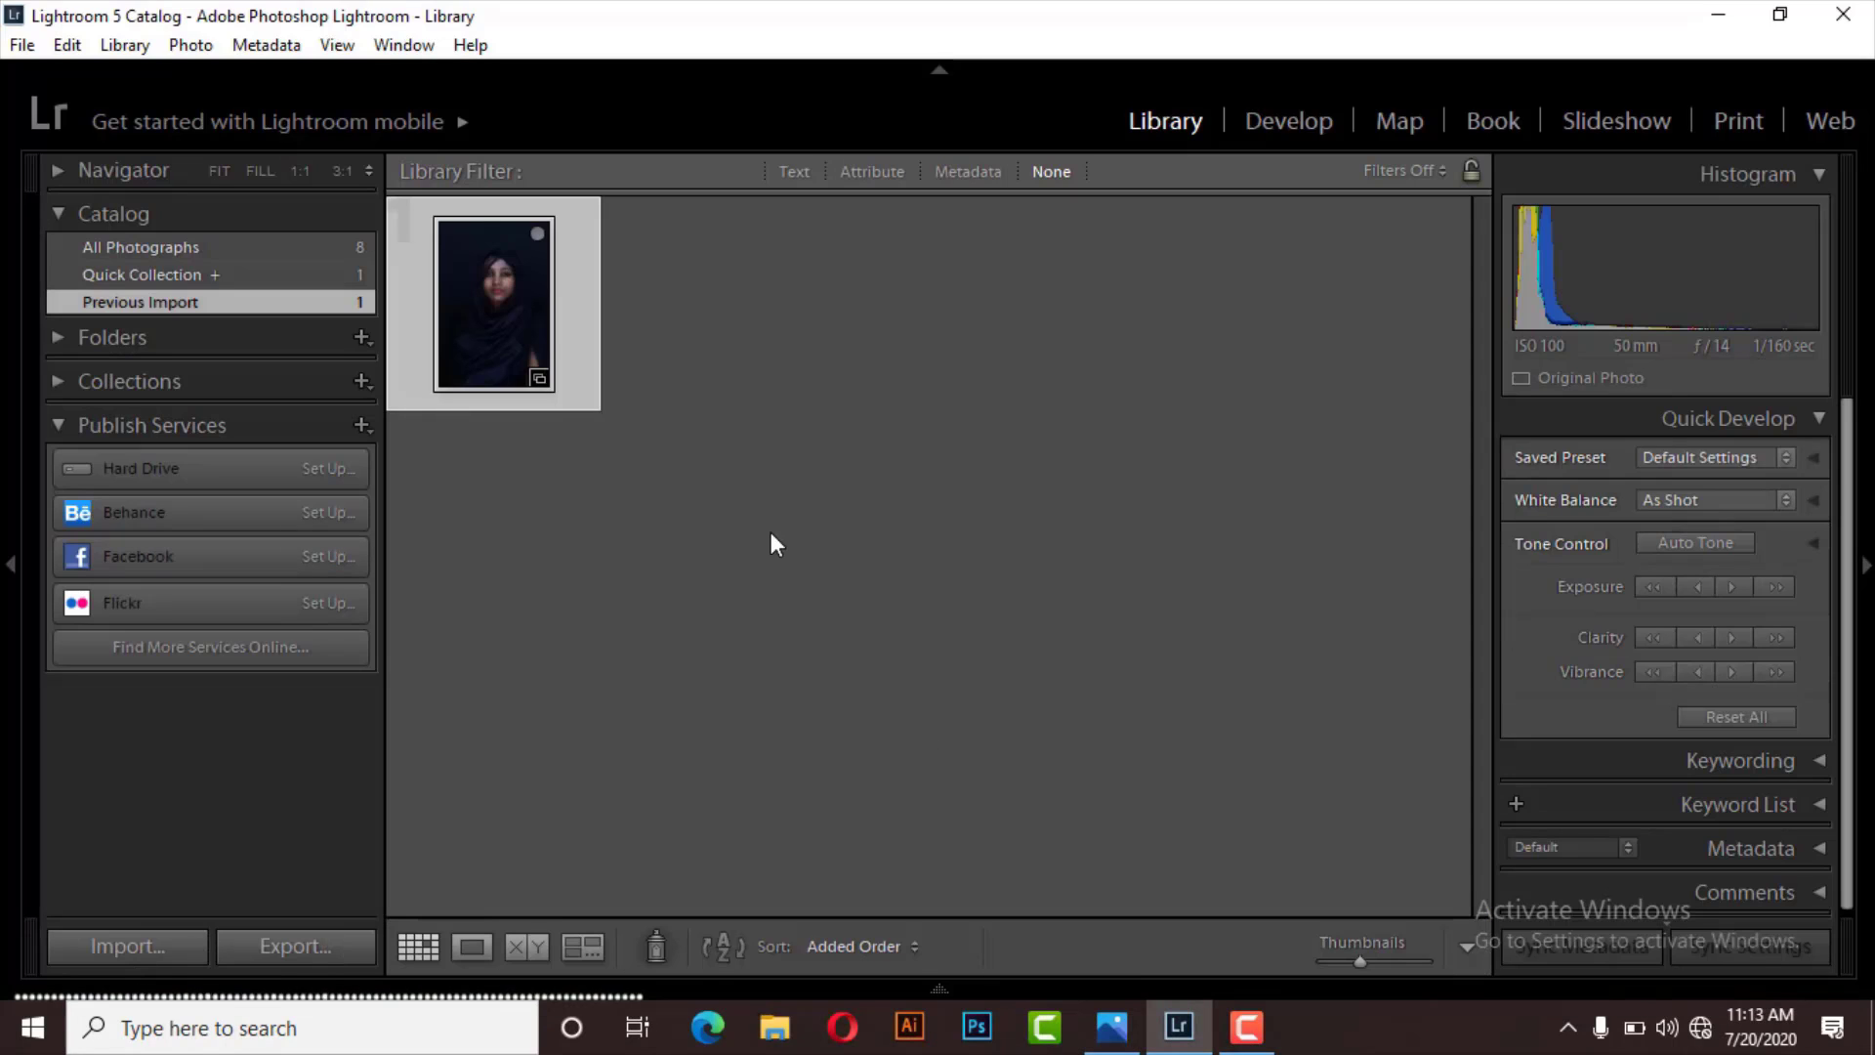
# Open the portrait in Develop with the module strip and left panel hidden and Basic expanded
pyautogui.click(1281, 125)
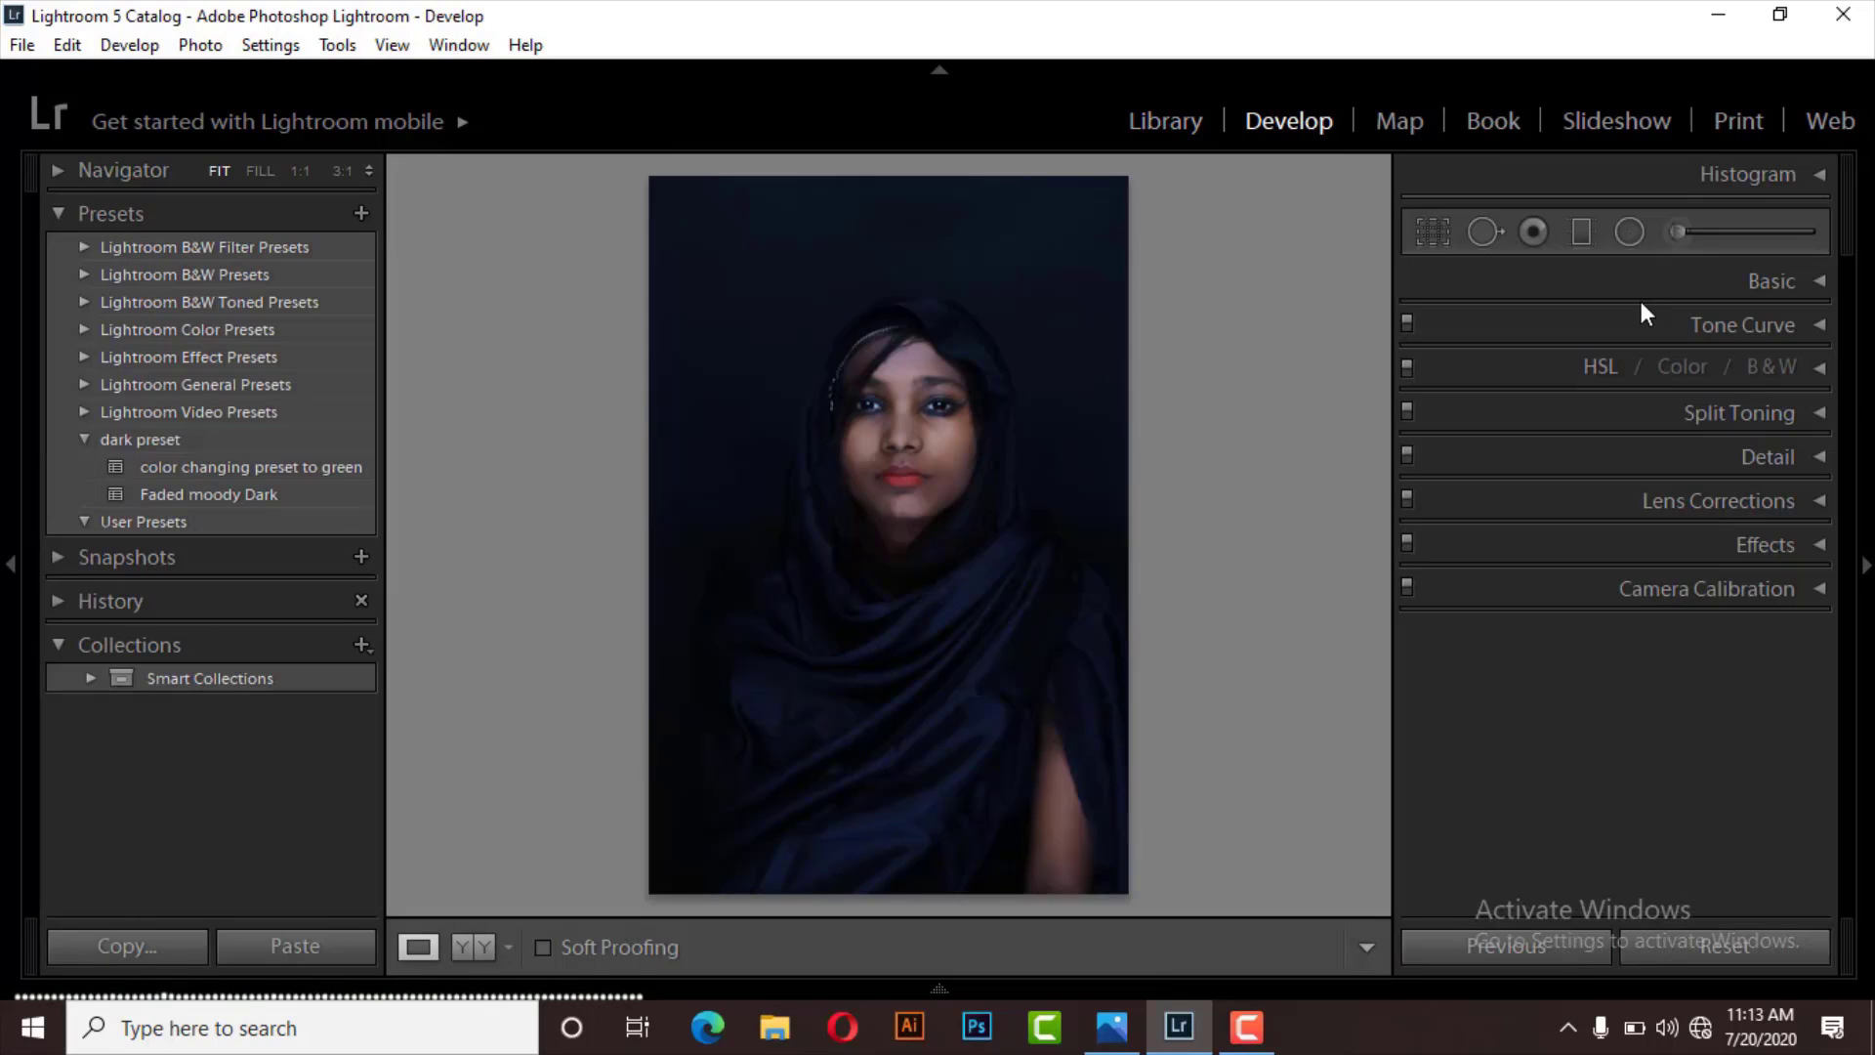
pyautogui.click(940, 70)
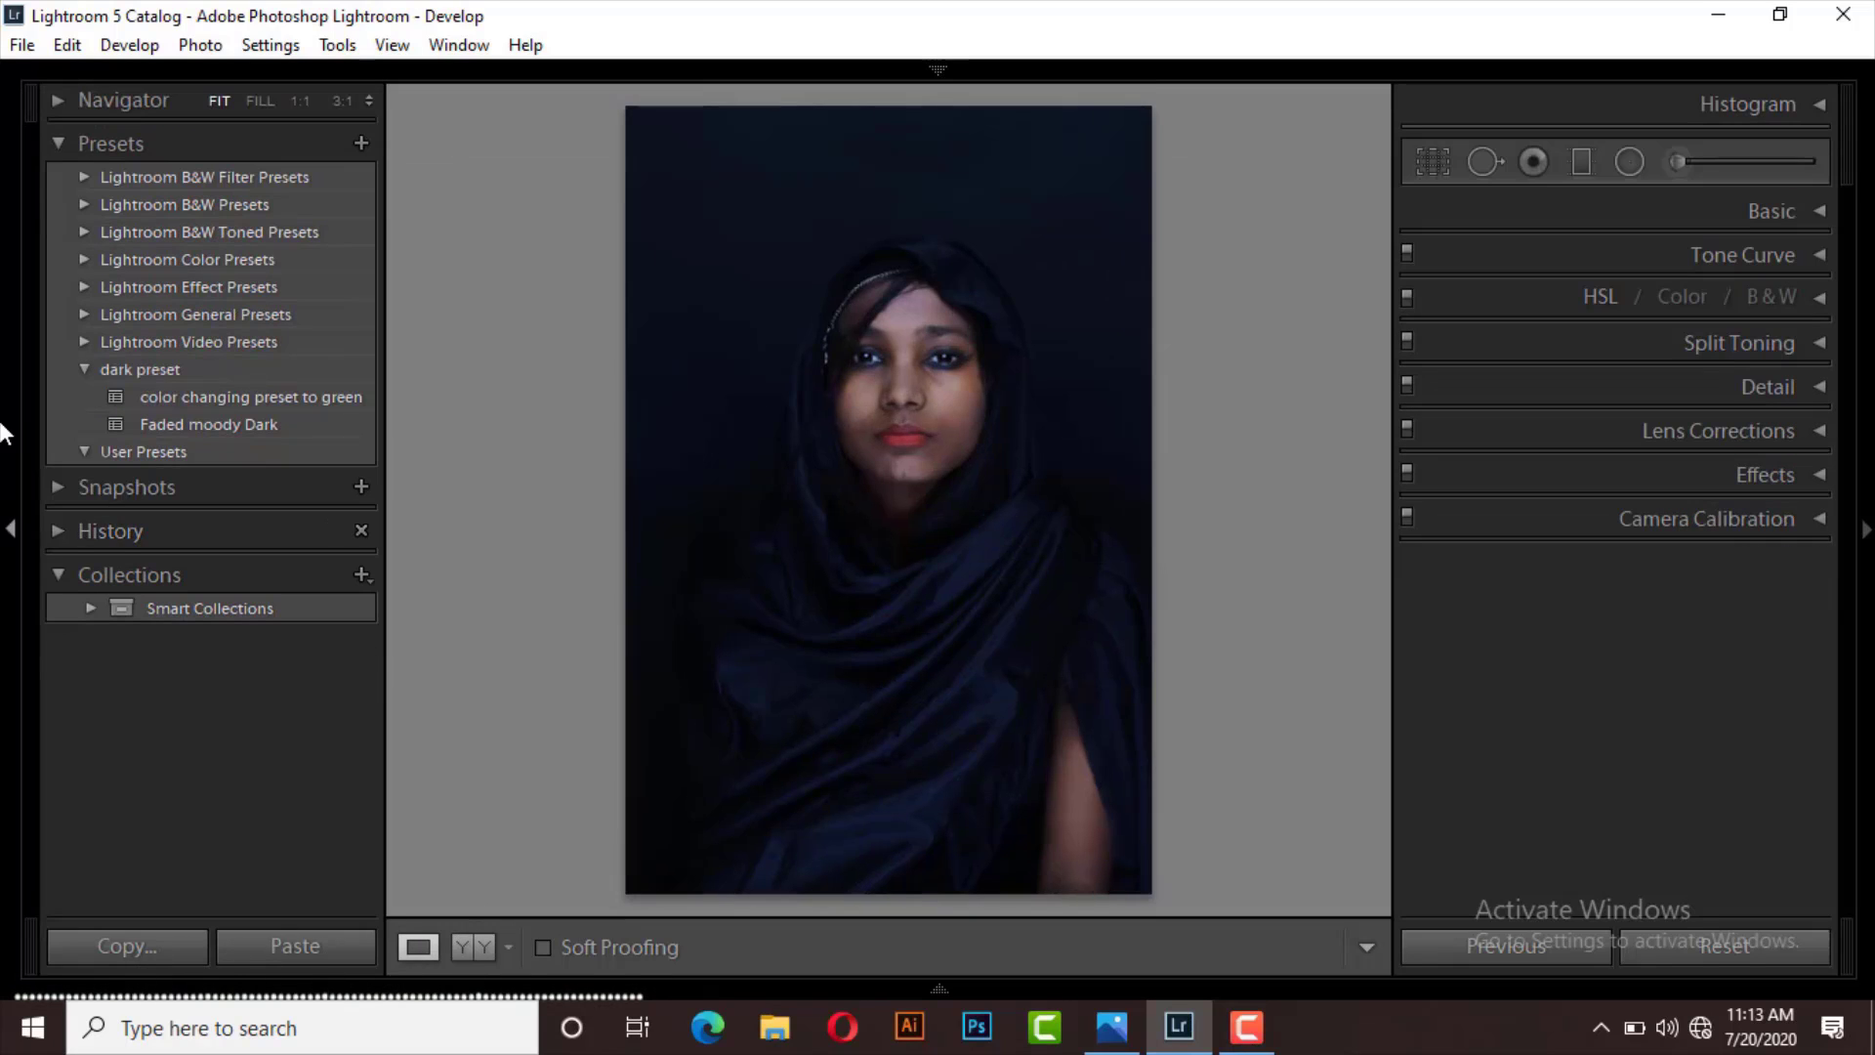
pyautogui.click(8, 527)
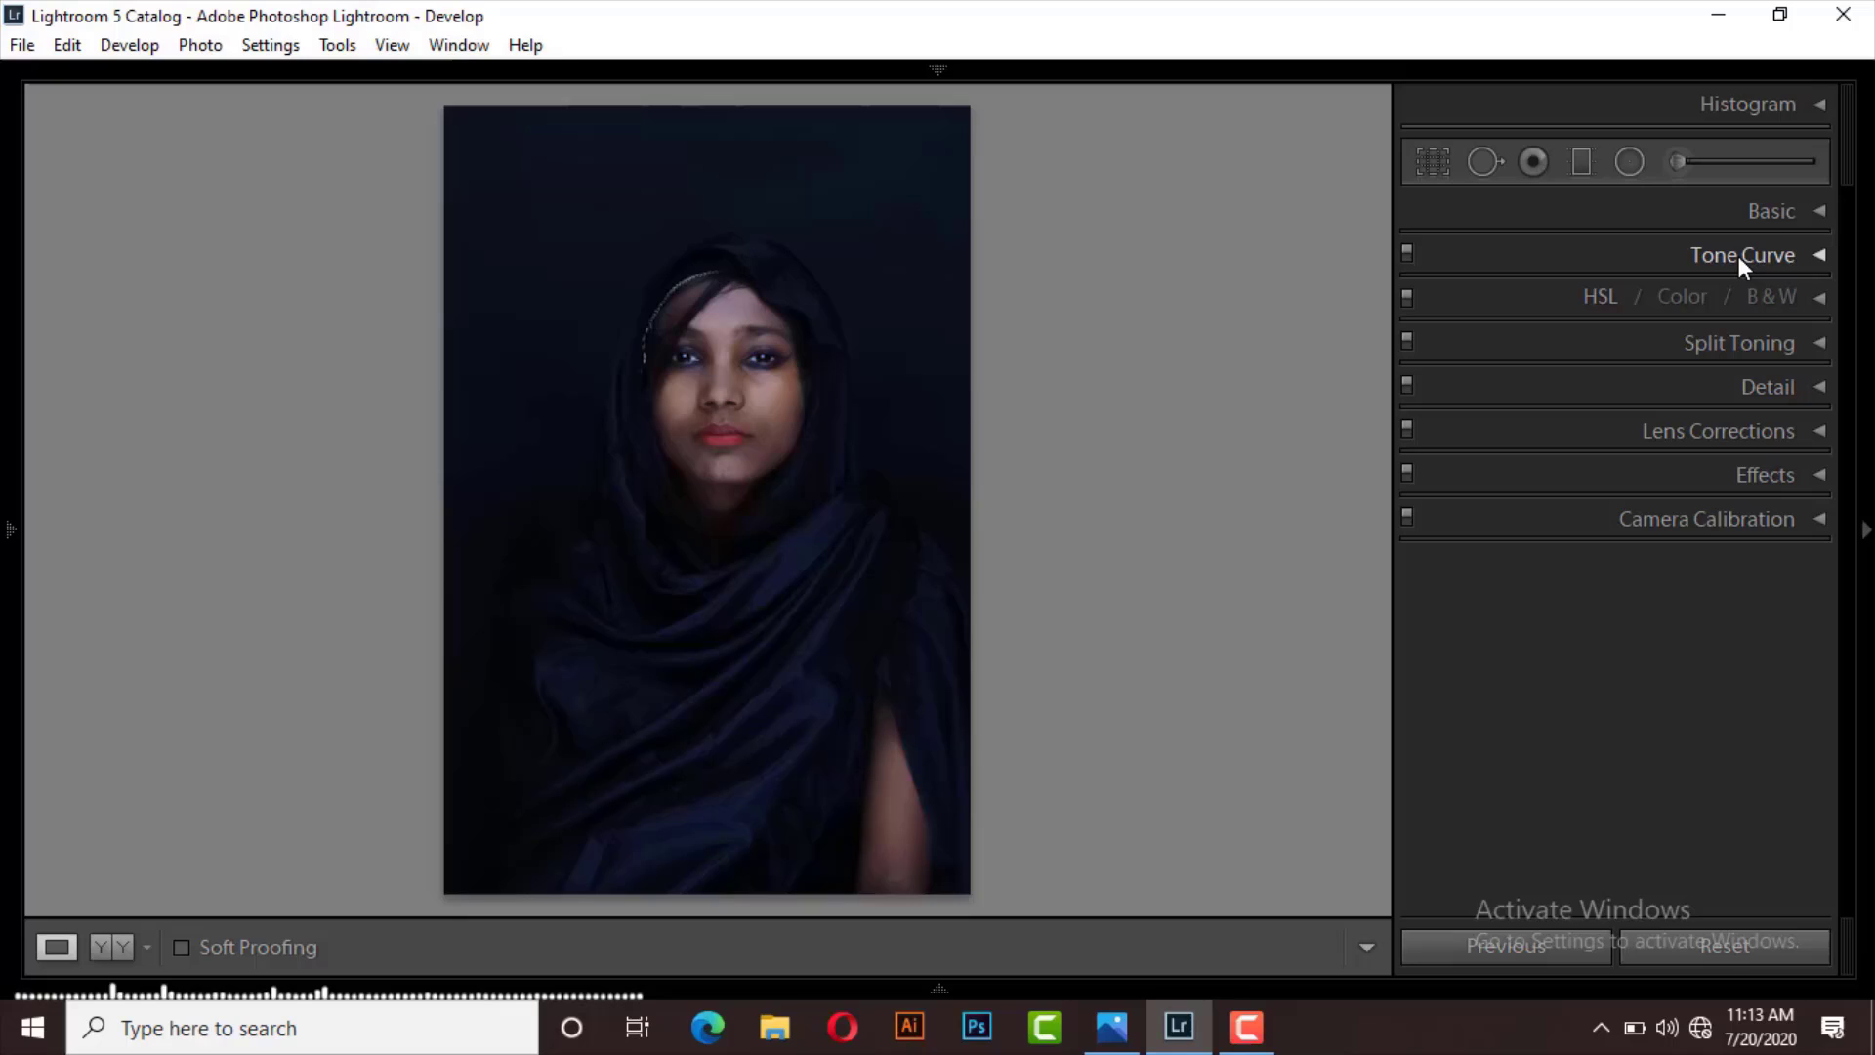
pyautogui.click(1784, 210)
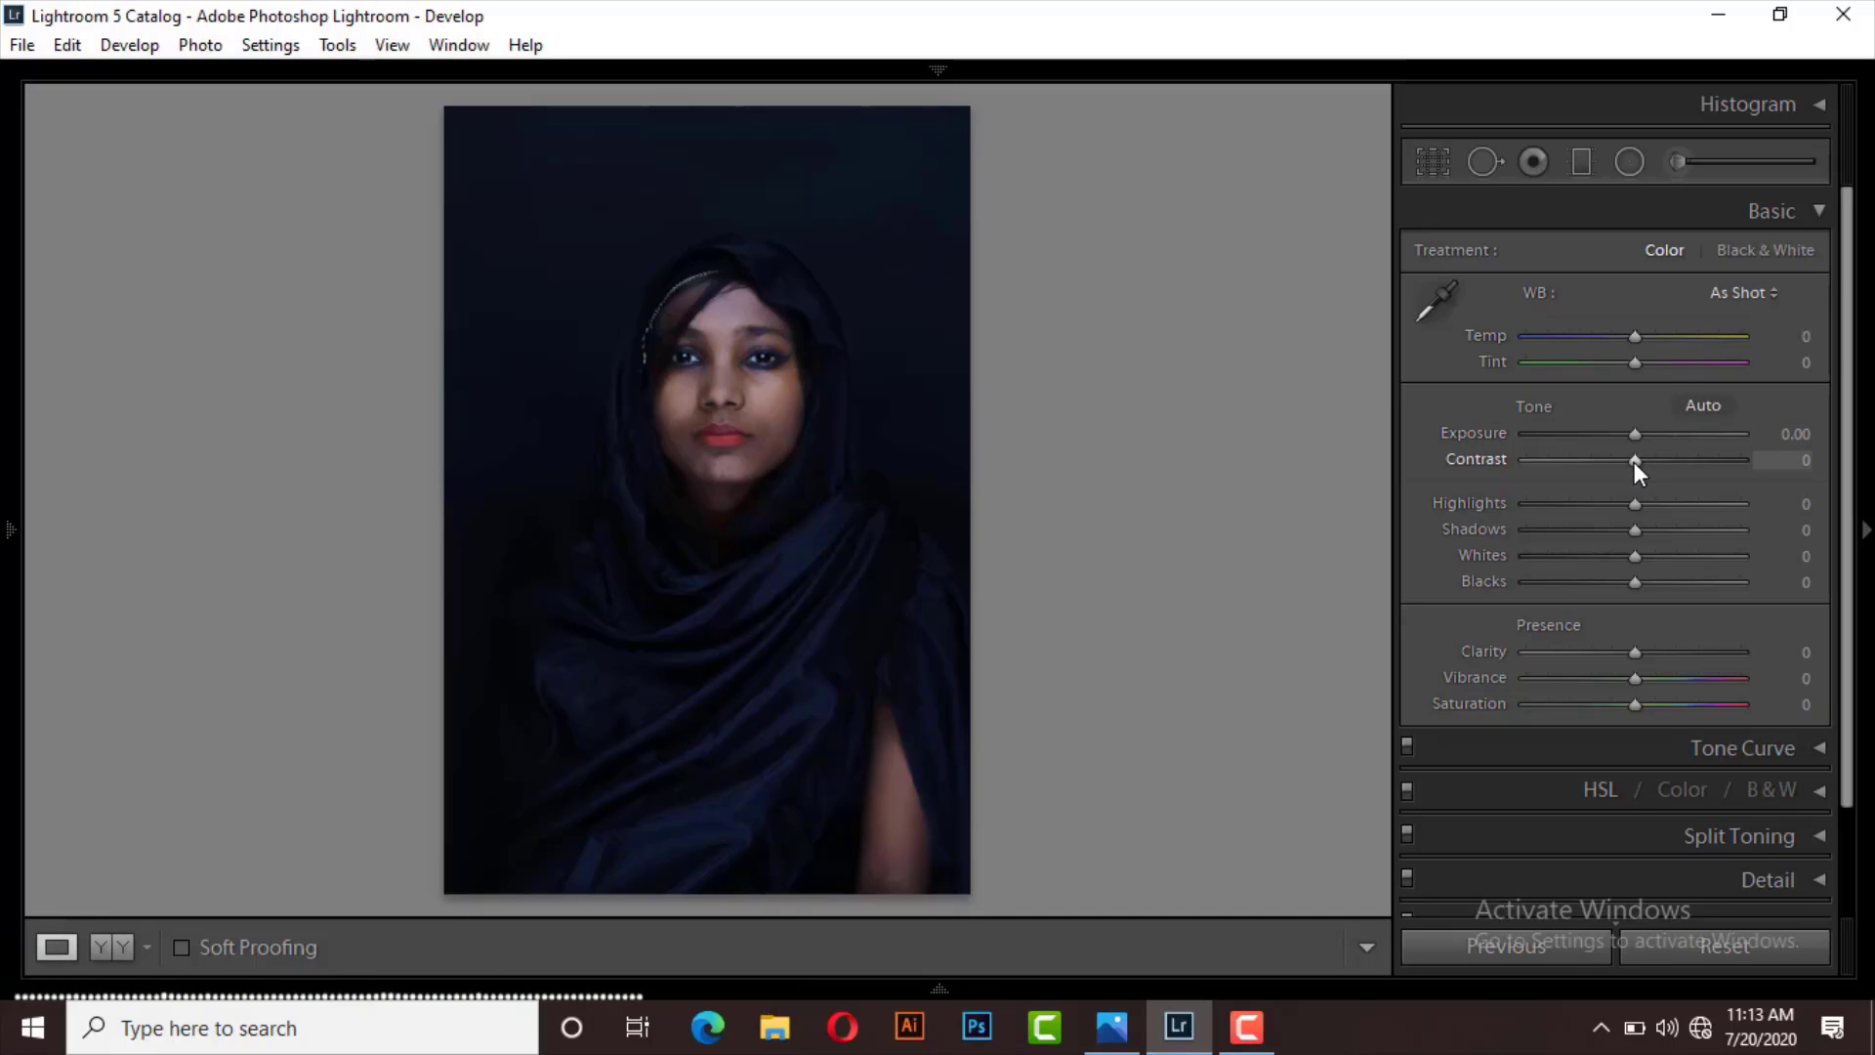
# Set Contrast -13, Highlights +3, Shadows +7, Whites +15, Blacks +7 and Saturation +8
pyautogui.moveTo(1635, 463); pyautogui.dragTo(1620, 466)
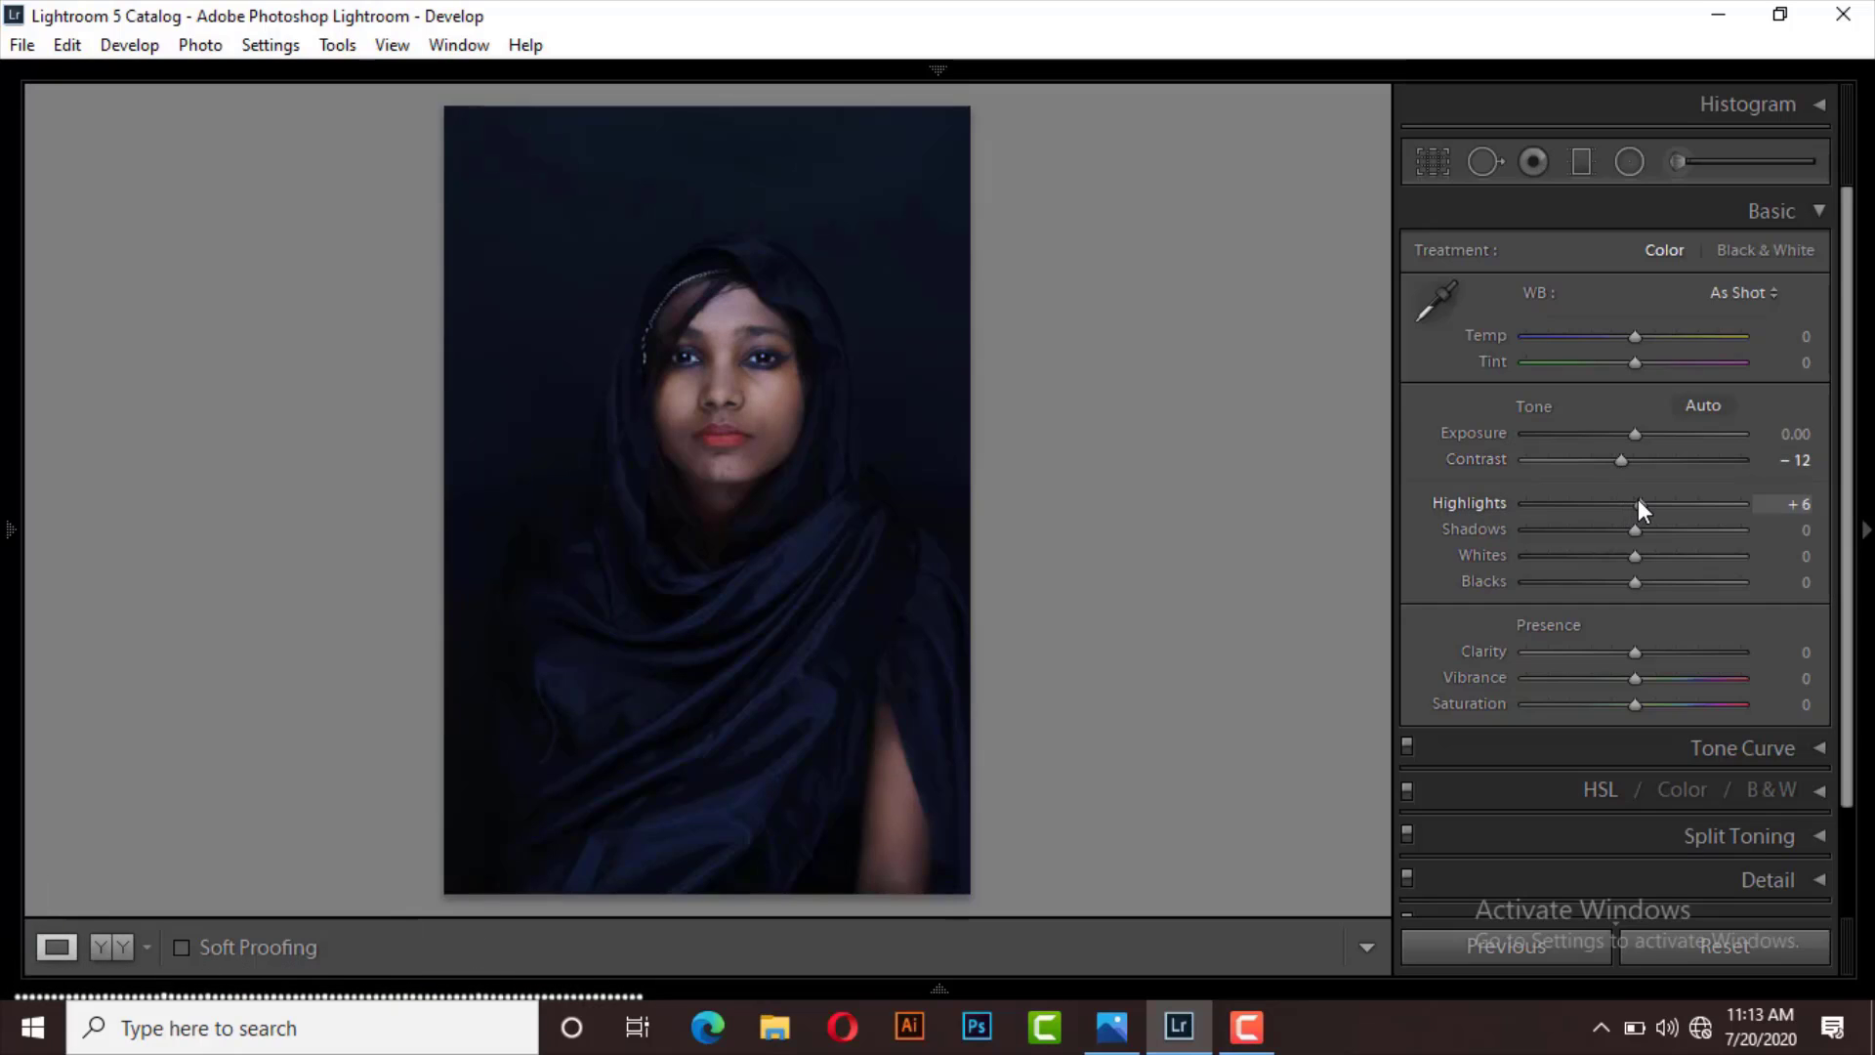
pyautogui.moveTo(1638, 504); pyautogui.dragTo(1646, 530)
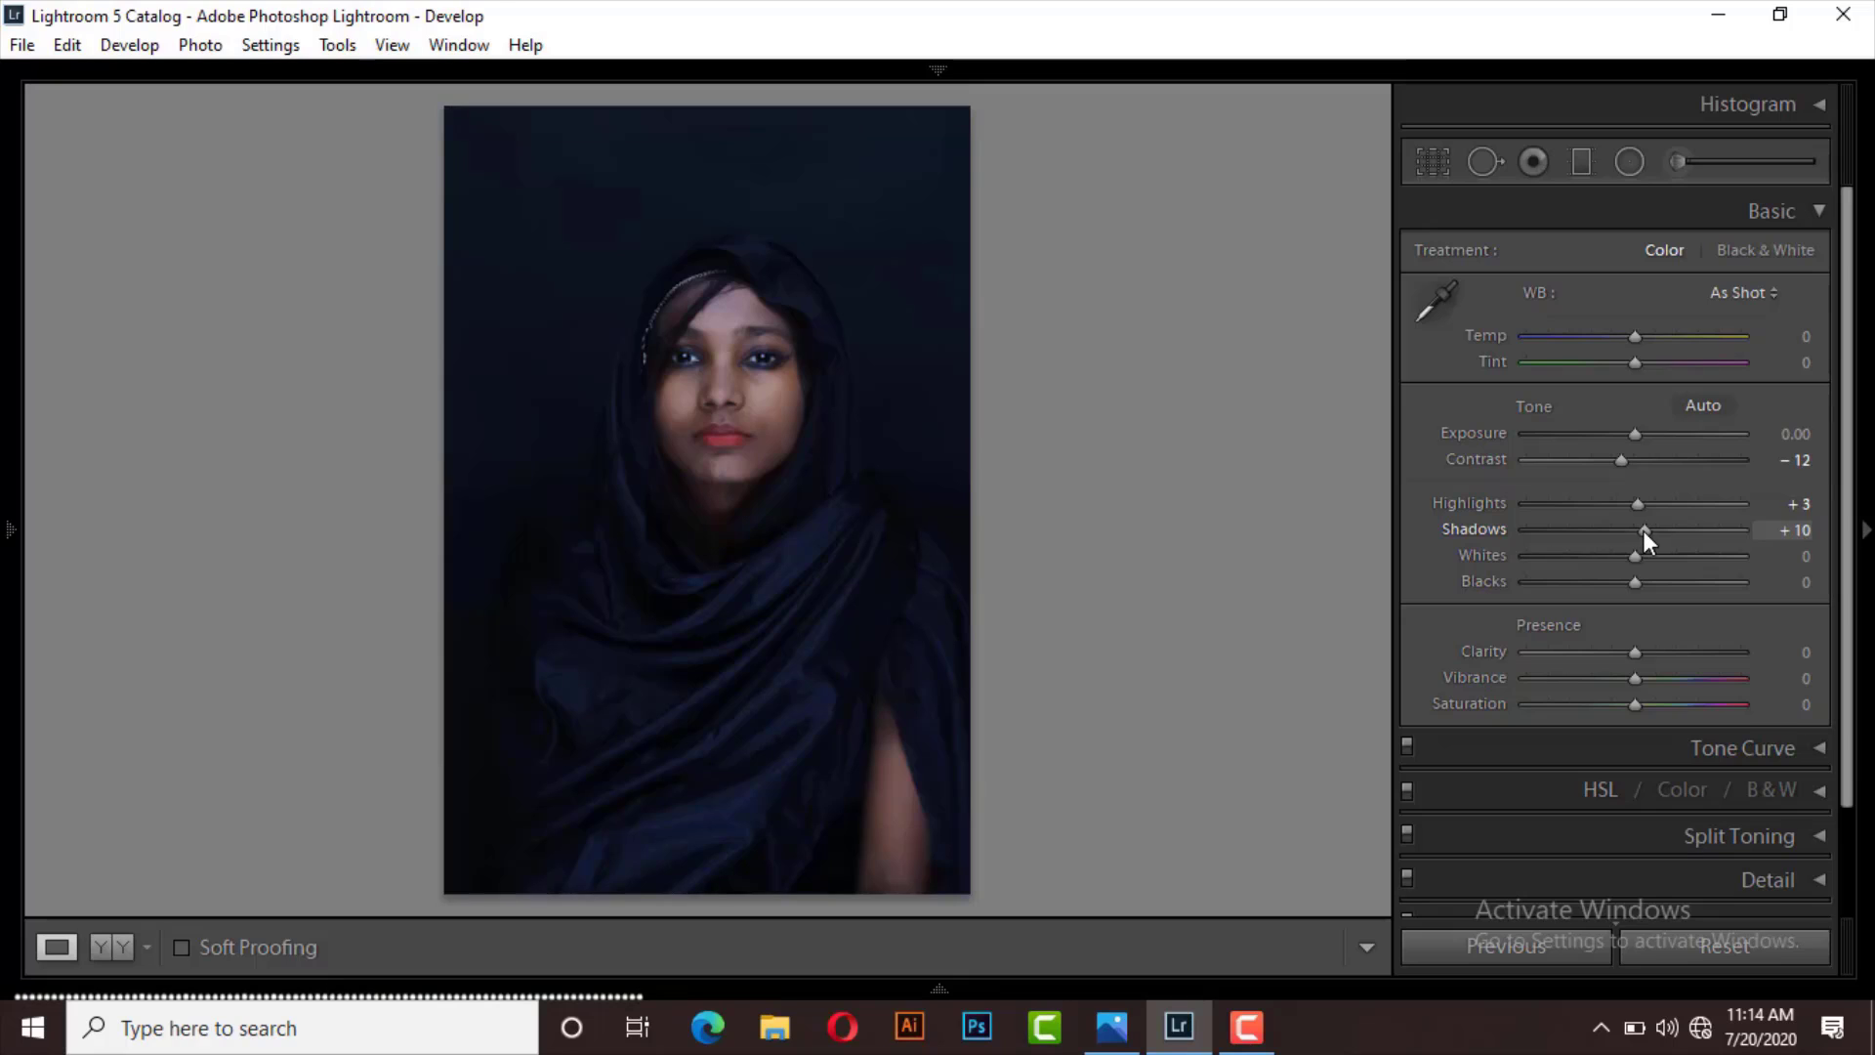
pyautogui.moveTo(1645, 530); pyautogui.dragTo(1641, 531)
pyautogui.moveTo(1631, 561); pyautogui.dragTo(1654, 562)
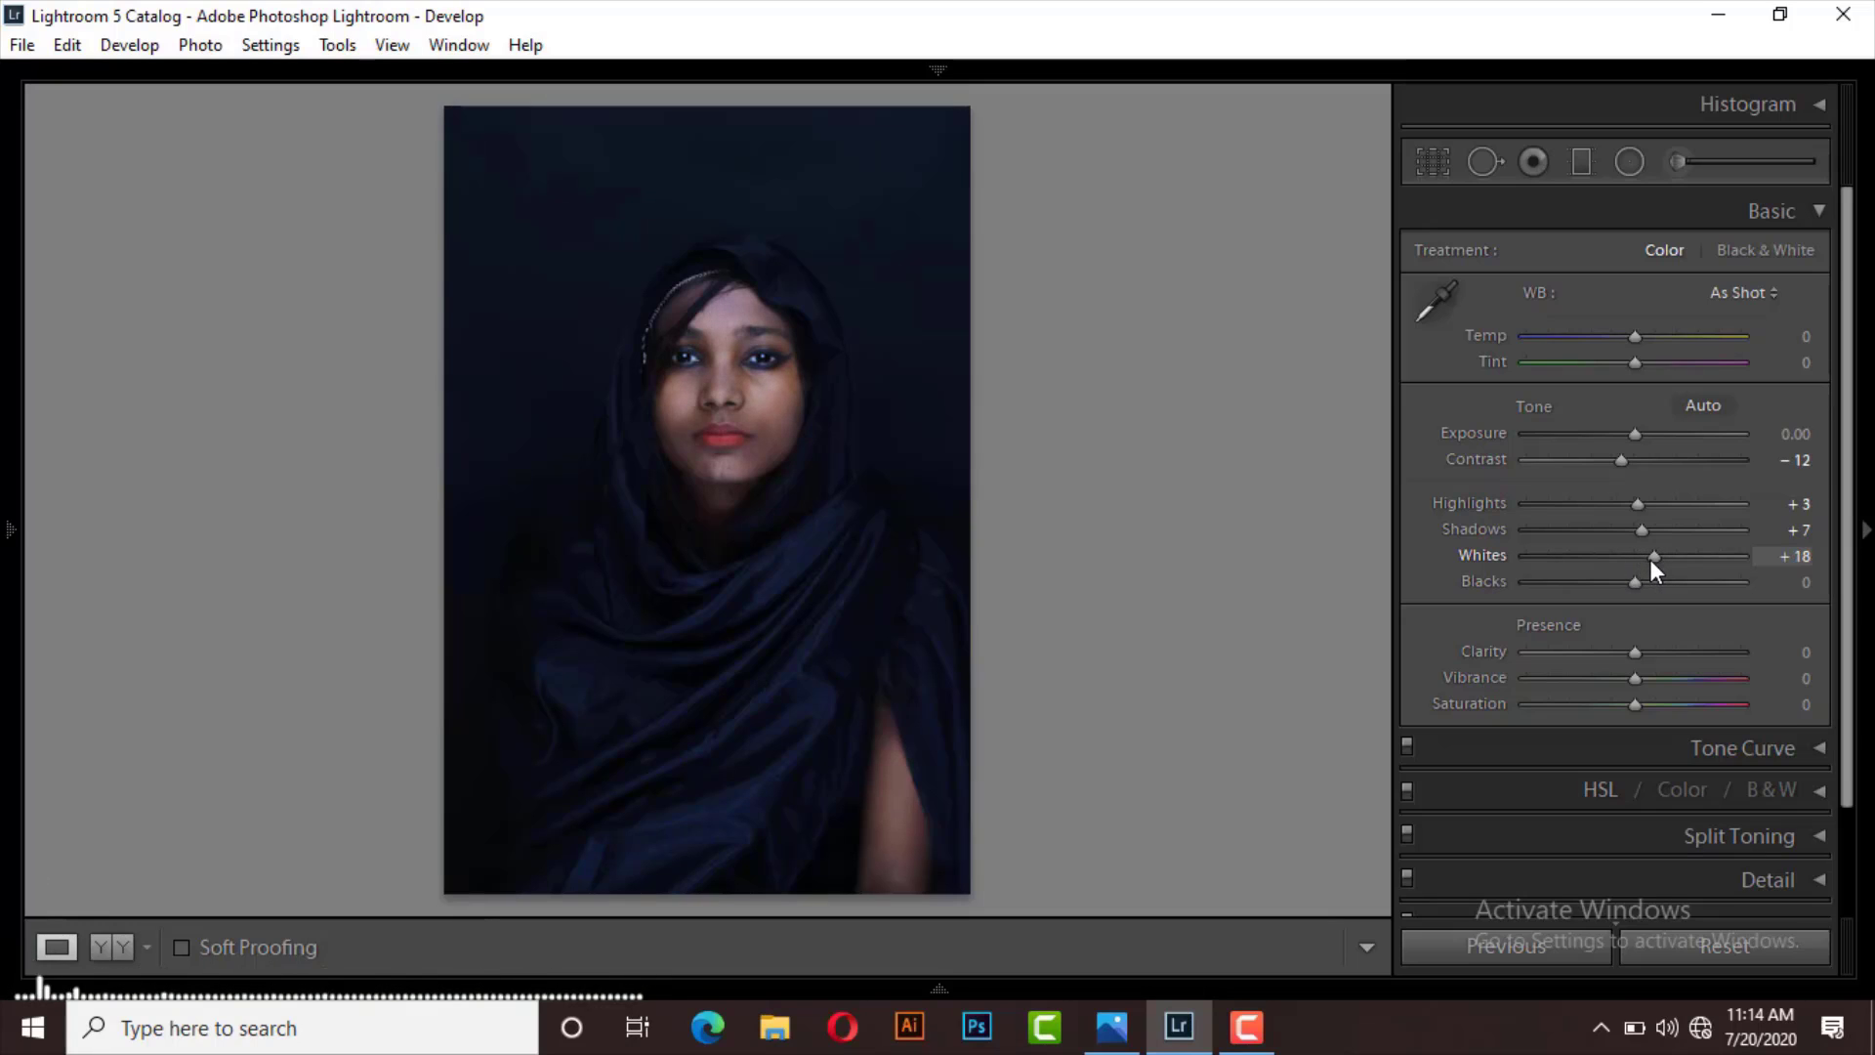
pyautogui.moveTo(1650, 562); pyautogui.dragTo(1646, 562)
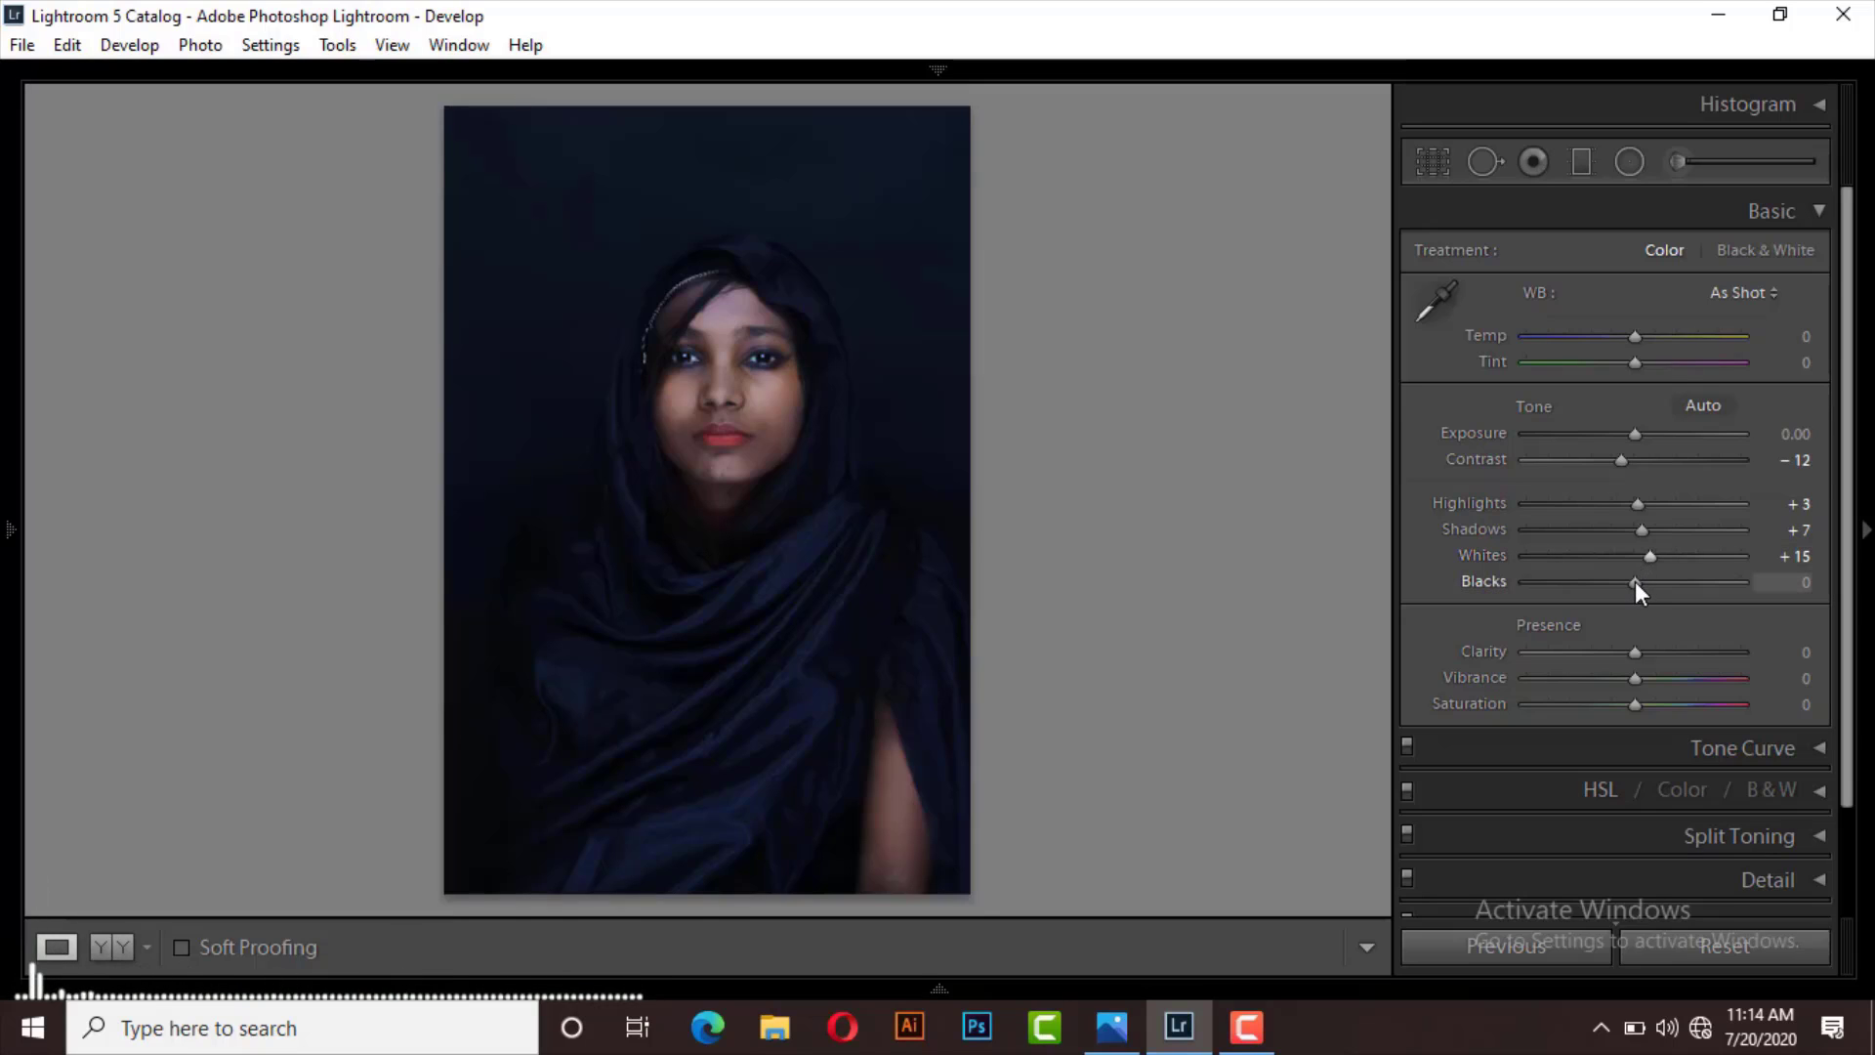
pyautogui.moveTo(1633, 582); pyautogui.dragTo(1643, 582)
pyautogui.moveTo(1643, 582); pyautogui.dragTo(1641, 582)
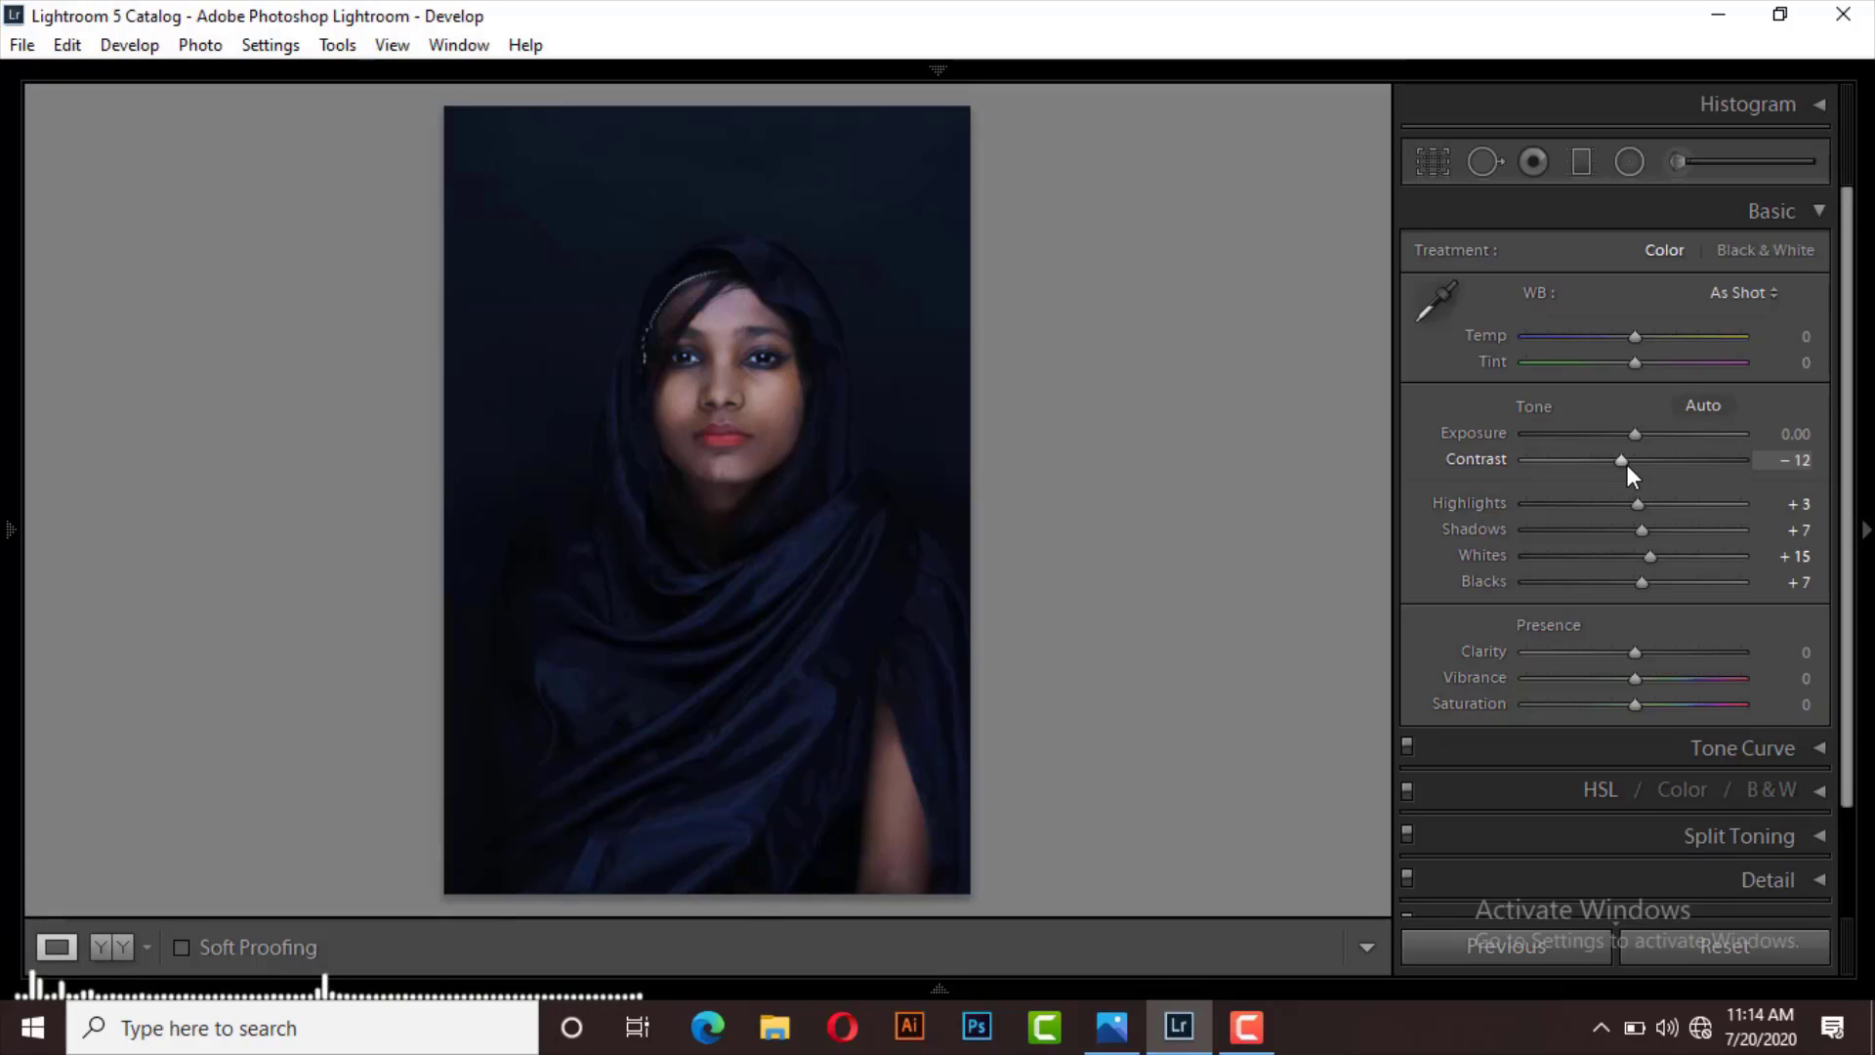
pyautogui.moveTo(1625, 465); pyautogui.dragTo(1622, 466)
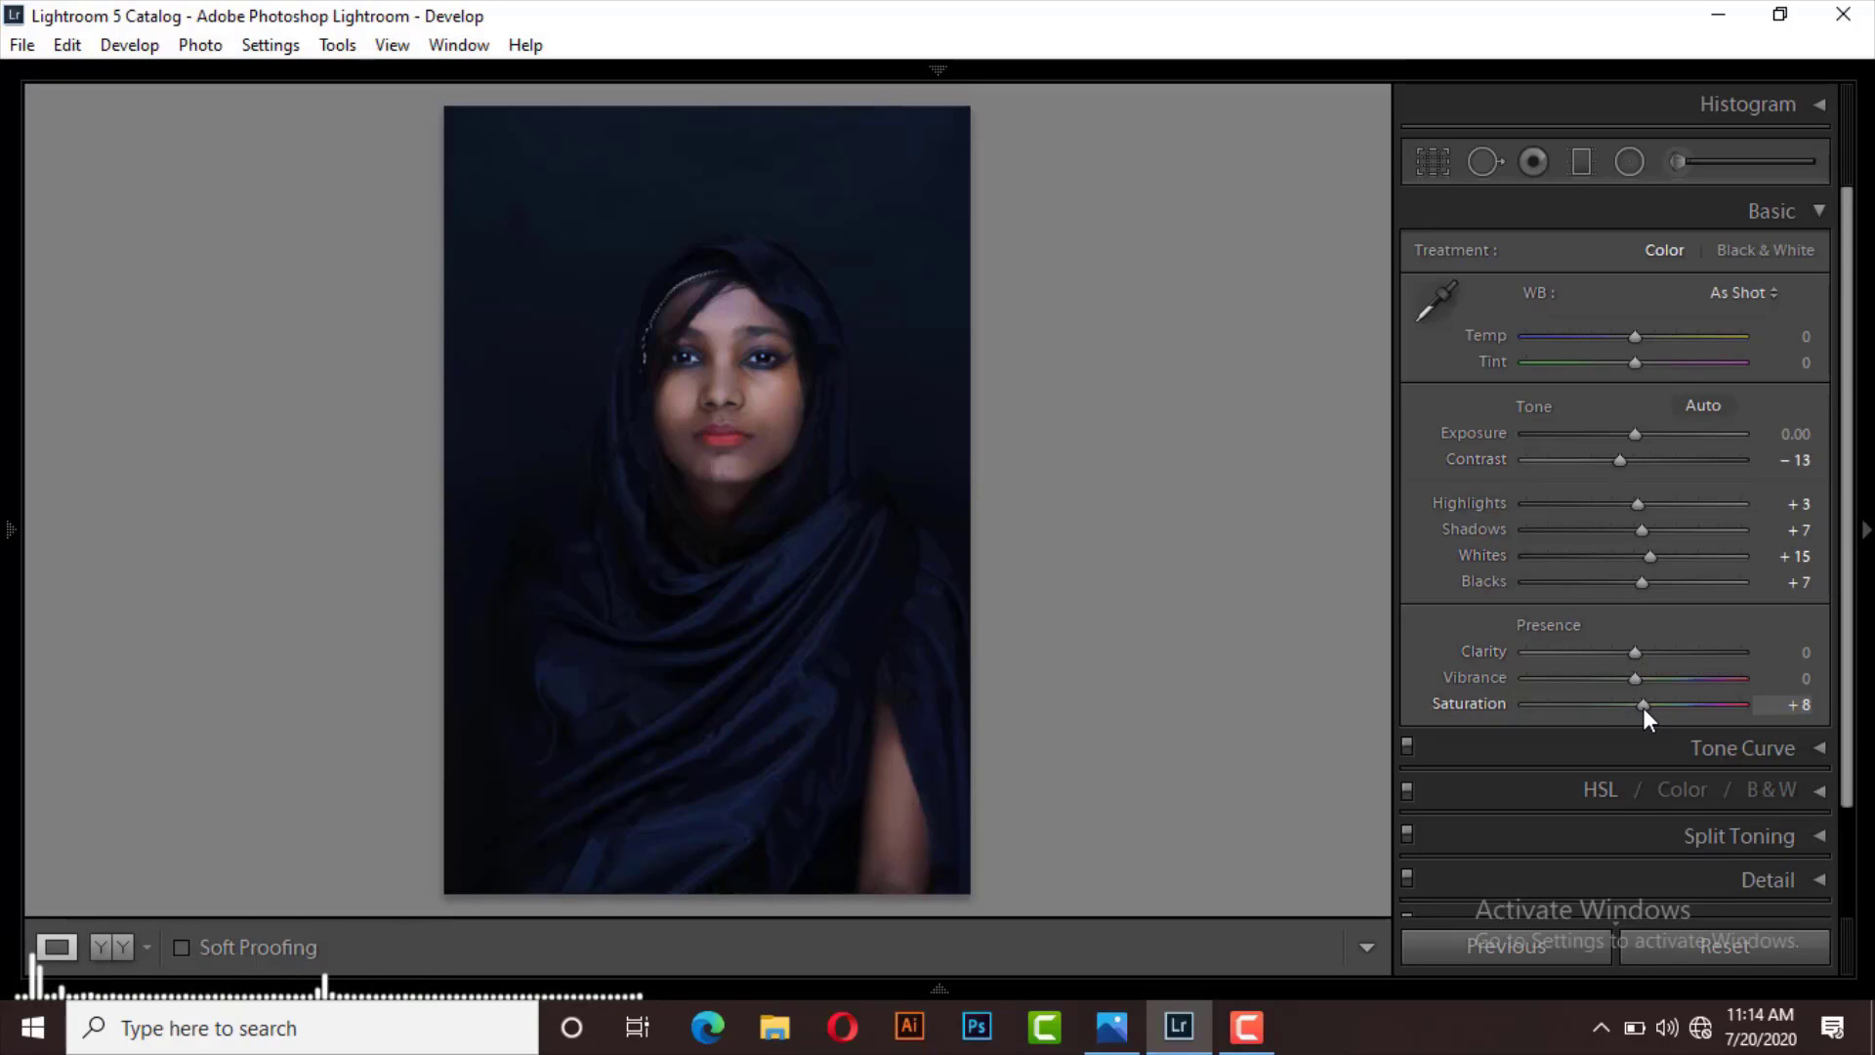
pyautogui.click(1820, 209)
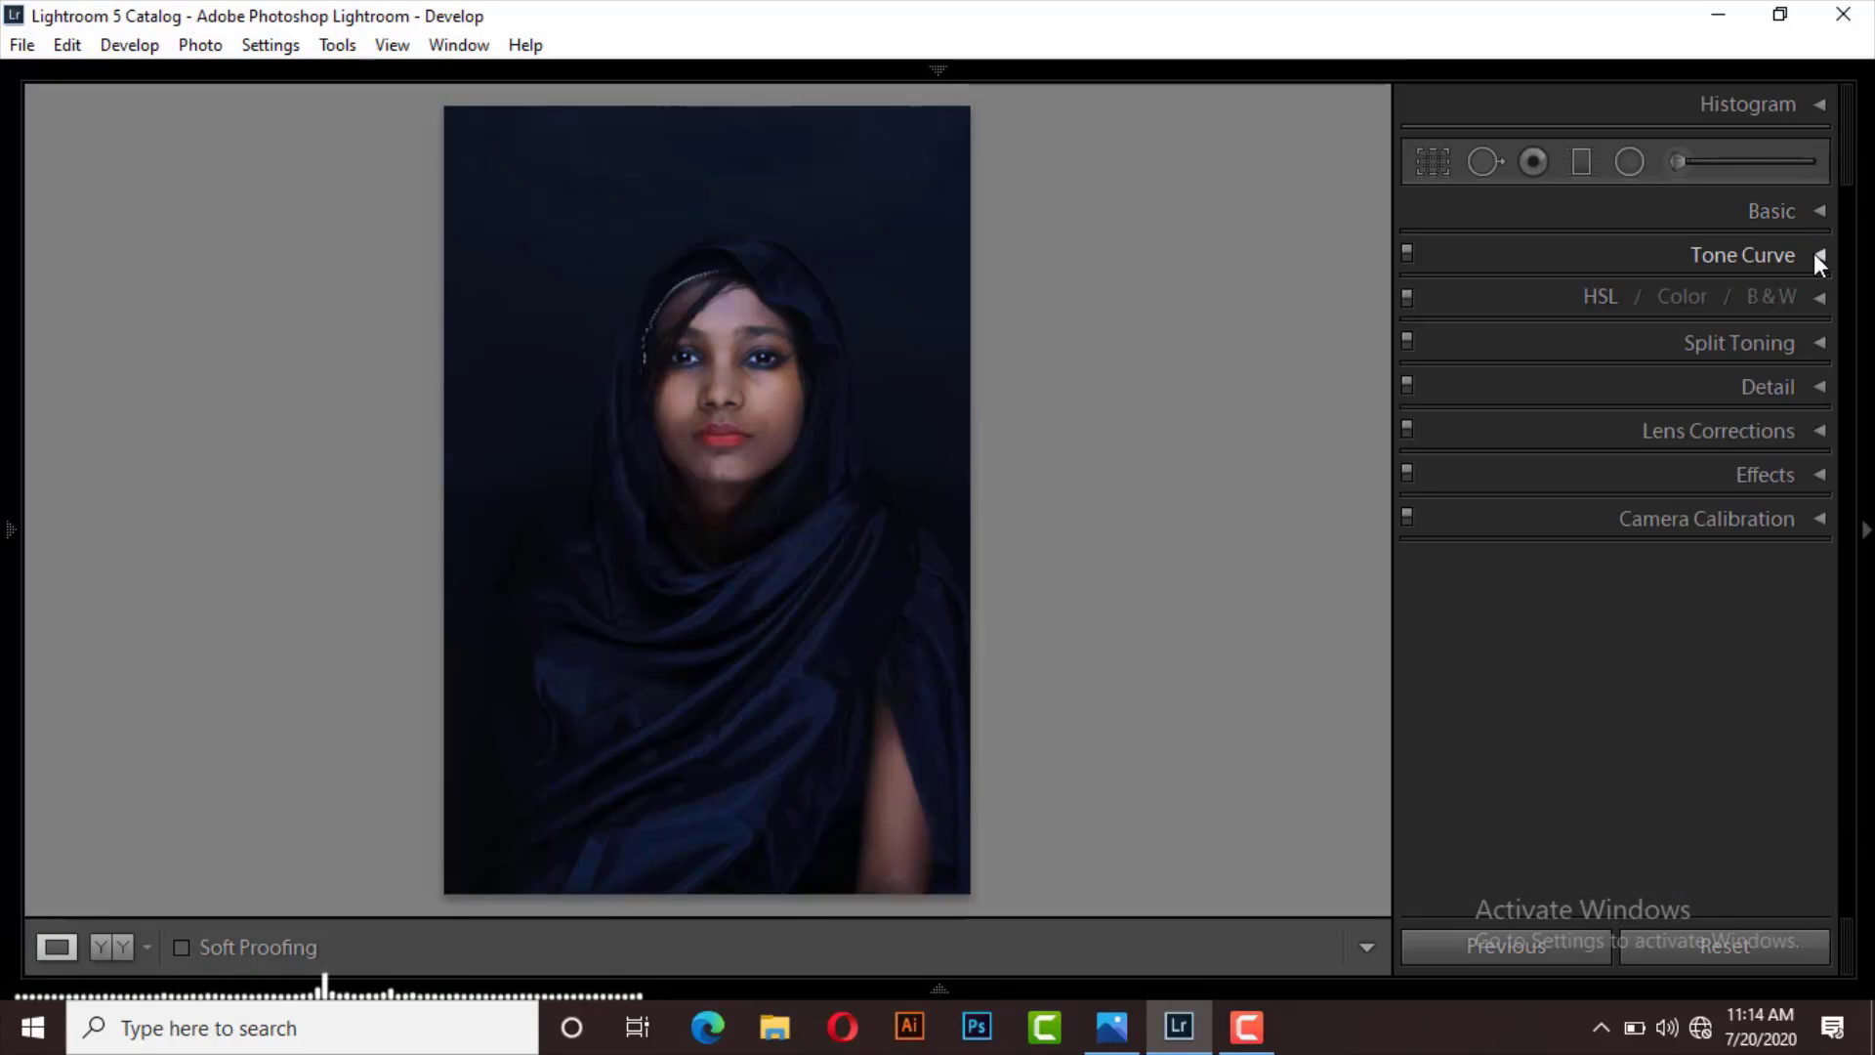
# In HSL, shift Red hue to -15 and Orange hue to +6
pyautogui.click(1609, 295)
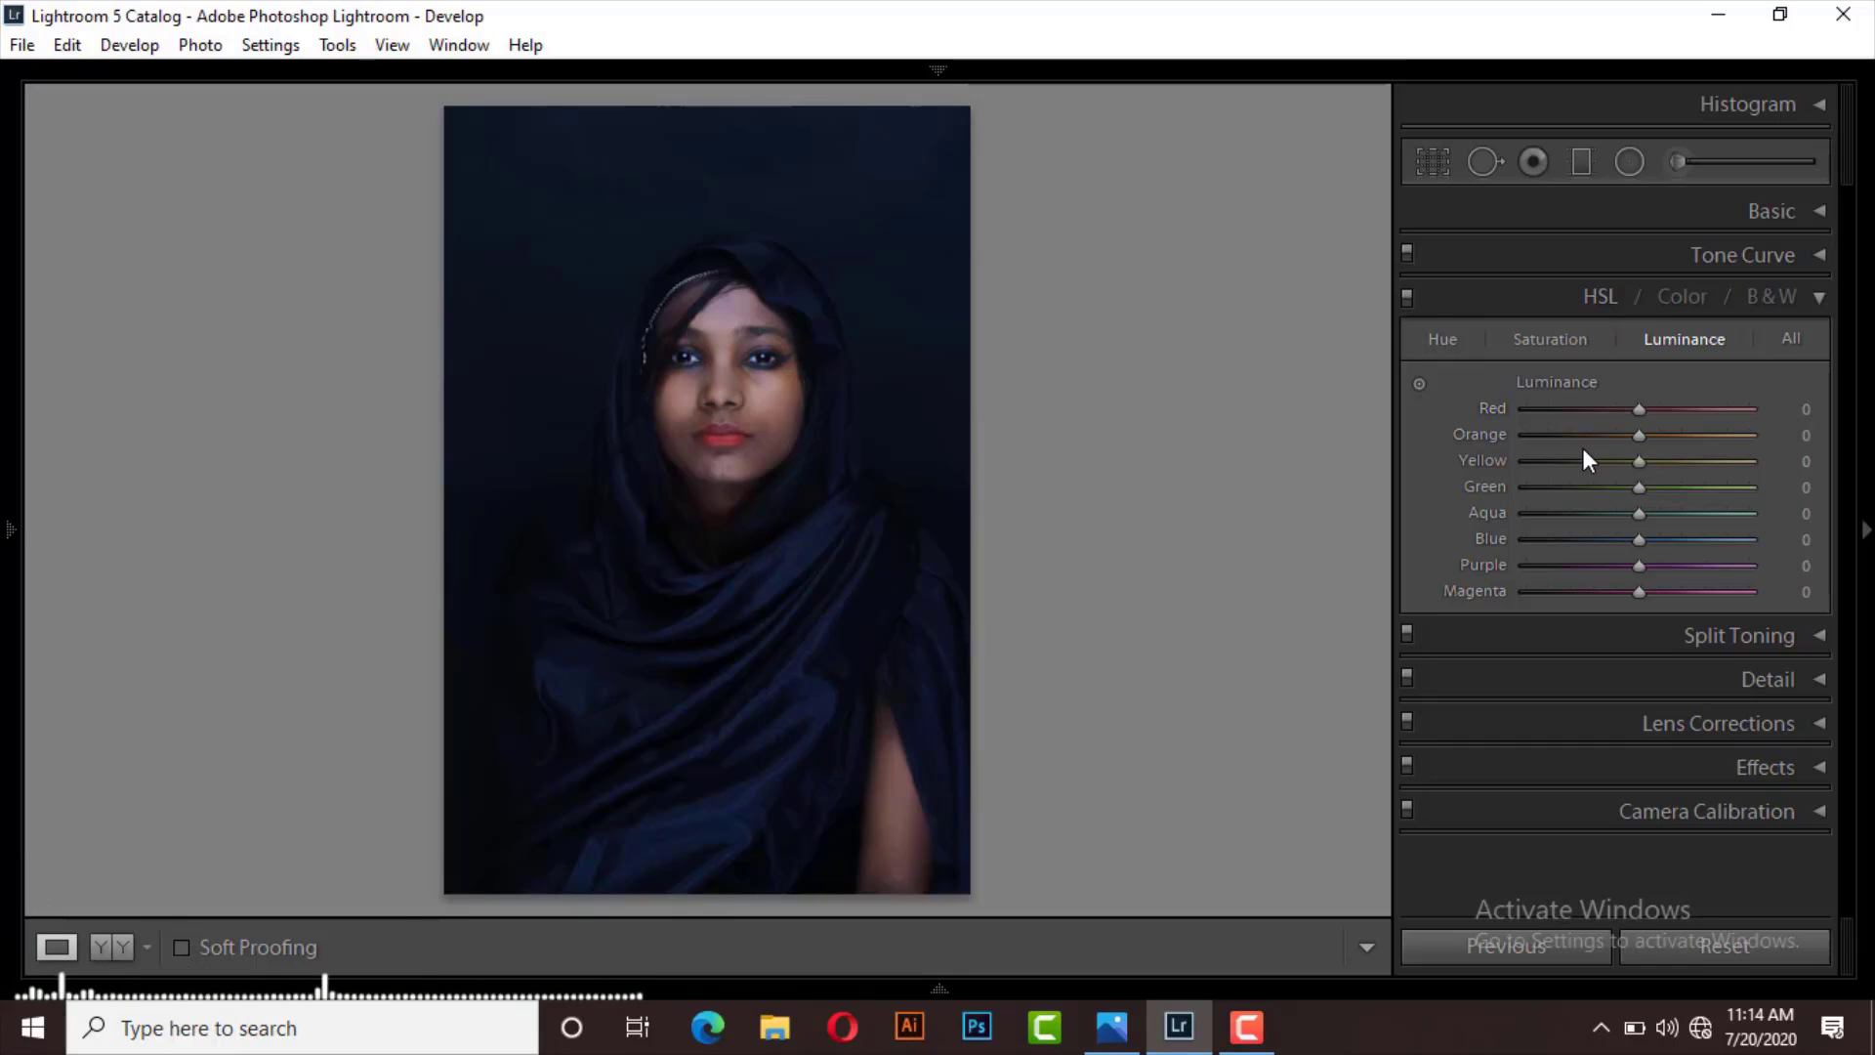
pyautogui.click(1443, 339)
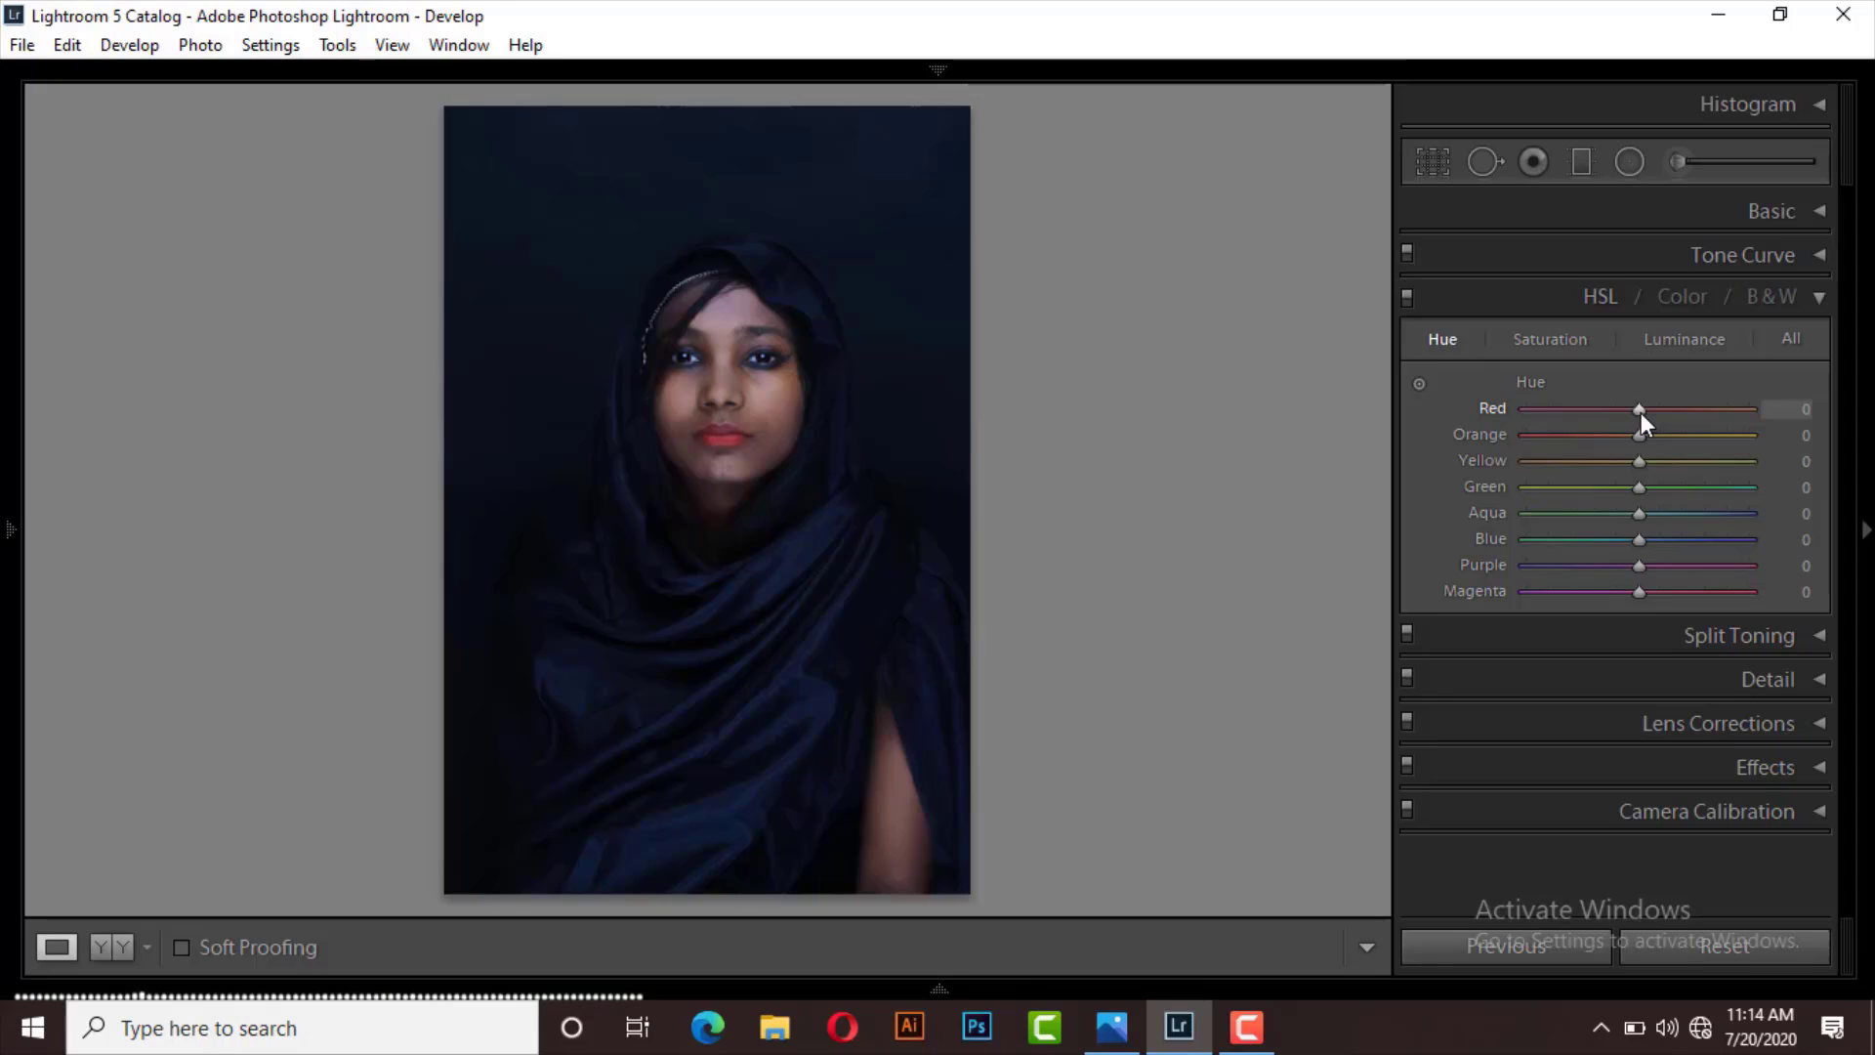
pyautogui.moveTo(1641, 412); pyautogui.dragTo(1624, 417)
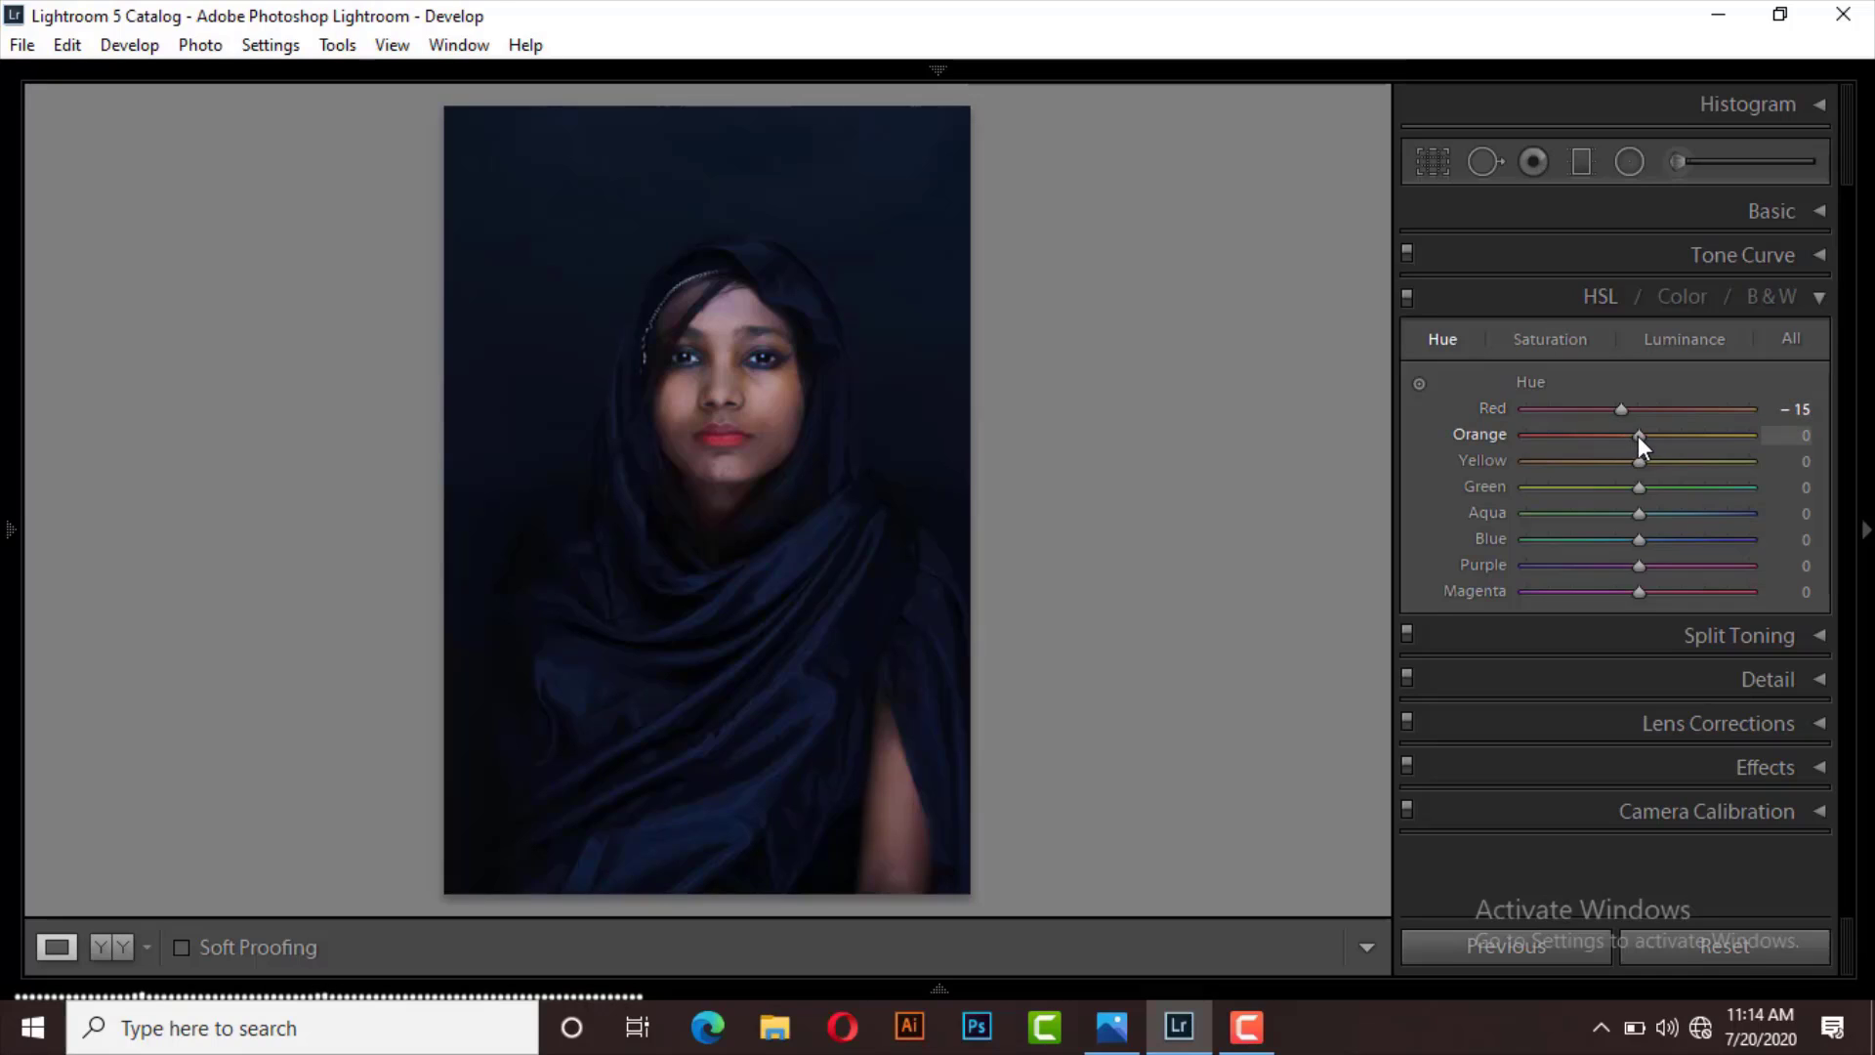
pyautogui.moveTo(1638, 436); pyautogui.dragTo(1644, 436)
# Raise Saturation Red +34, Orange +6 and Luminance Red +29, Orange +30
pyautogui.click(1555, 344)
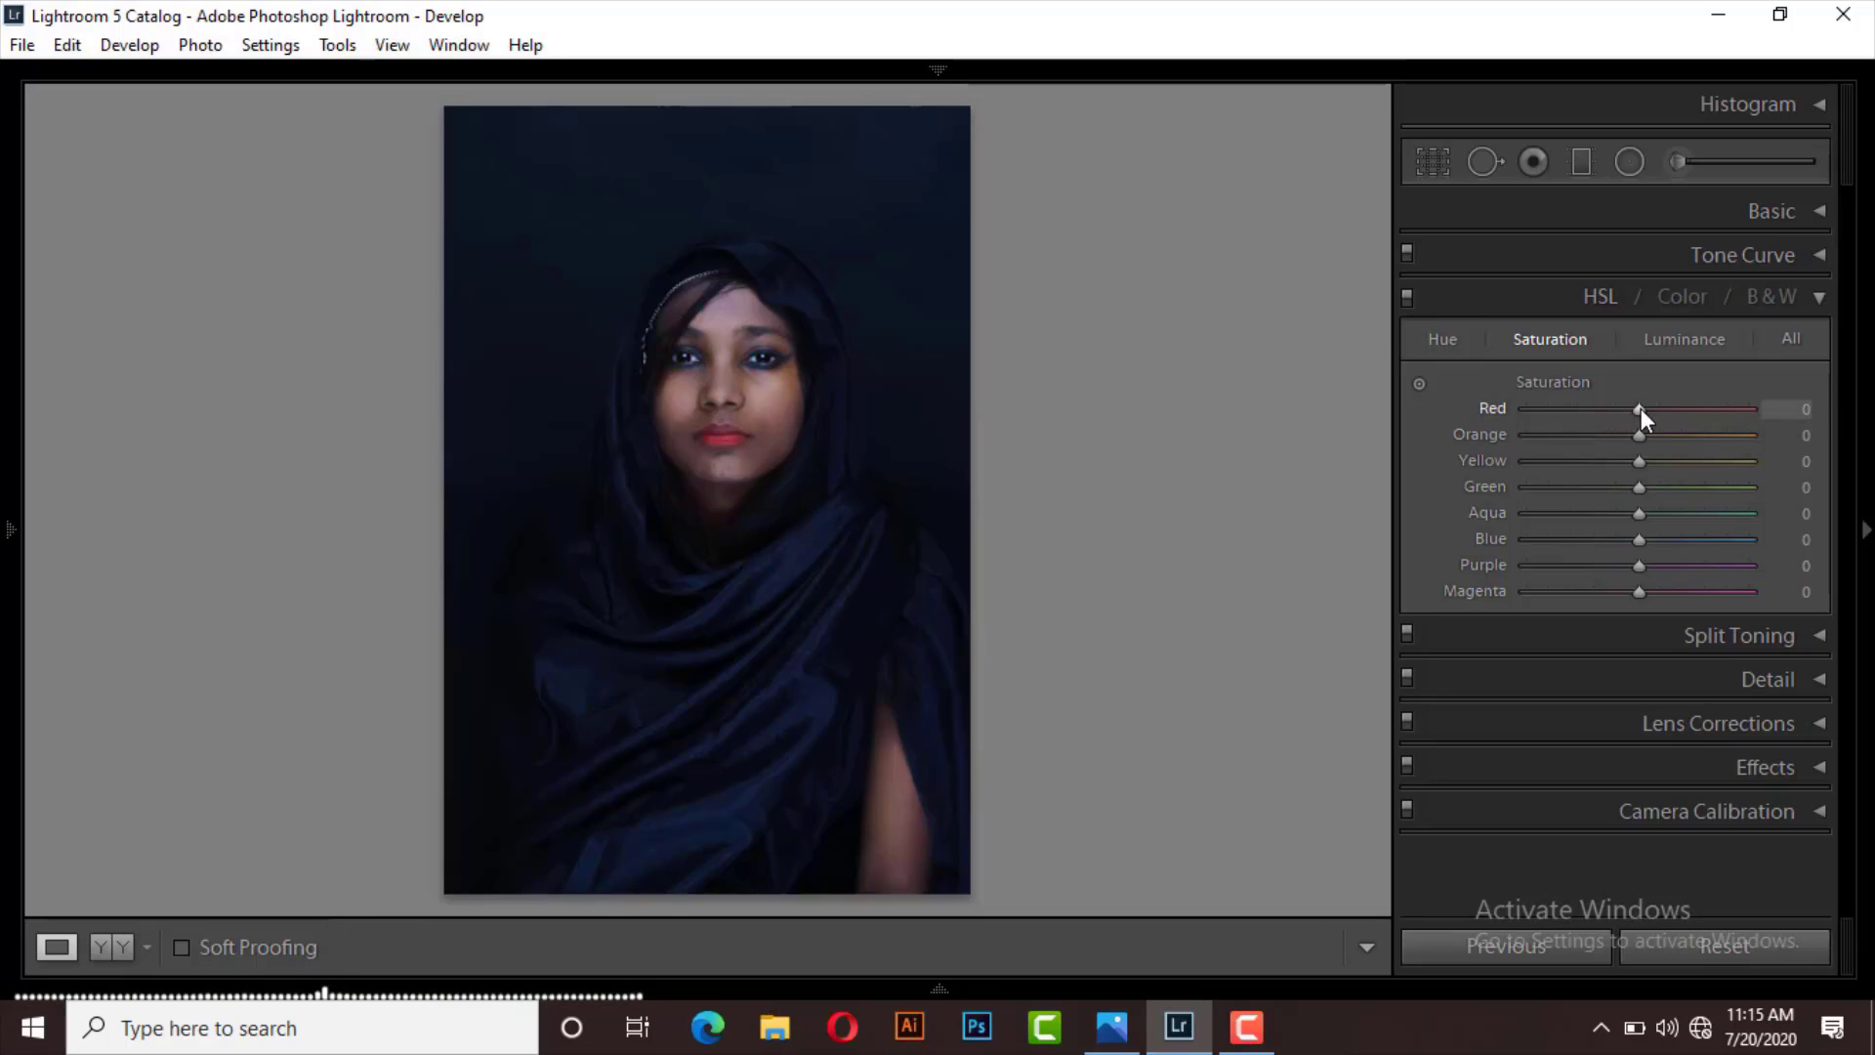
pyautogui.moveTo(1641, 408); pyautogui.dragTo(1680, 406)
pyautogui.moveTo(1679, 406); pyautogui.dragTo(1678, 406)
pyautogui.moveTo(1639, 435); pyautogui.dragTo(1644, 436)
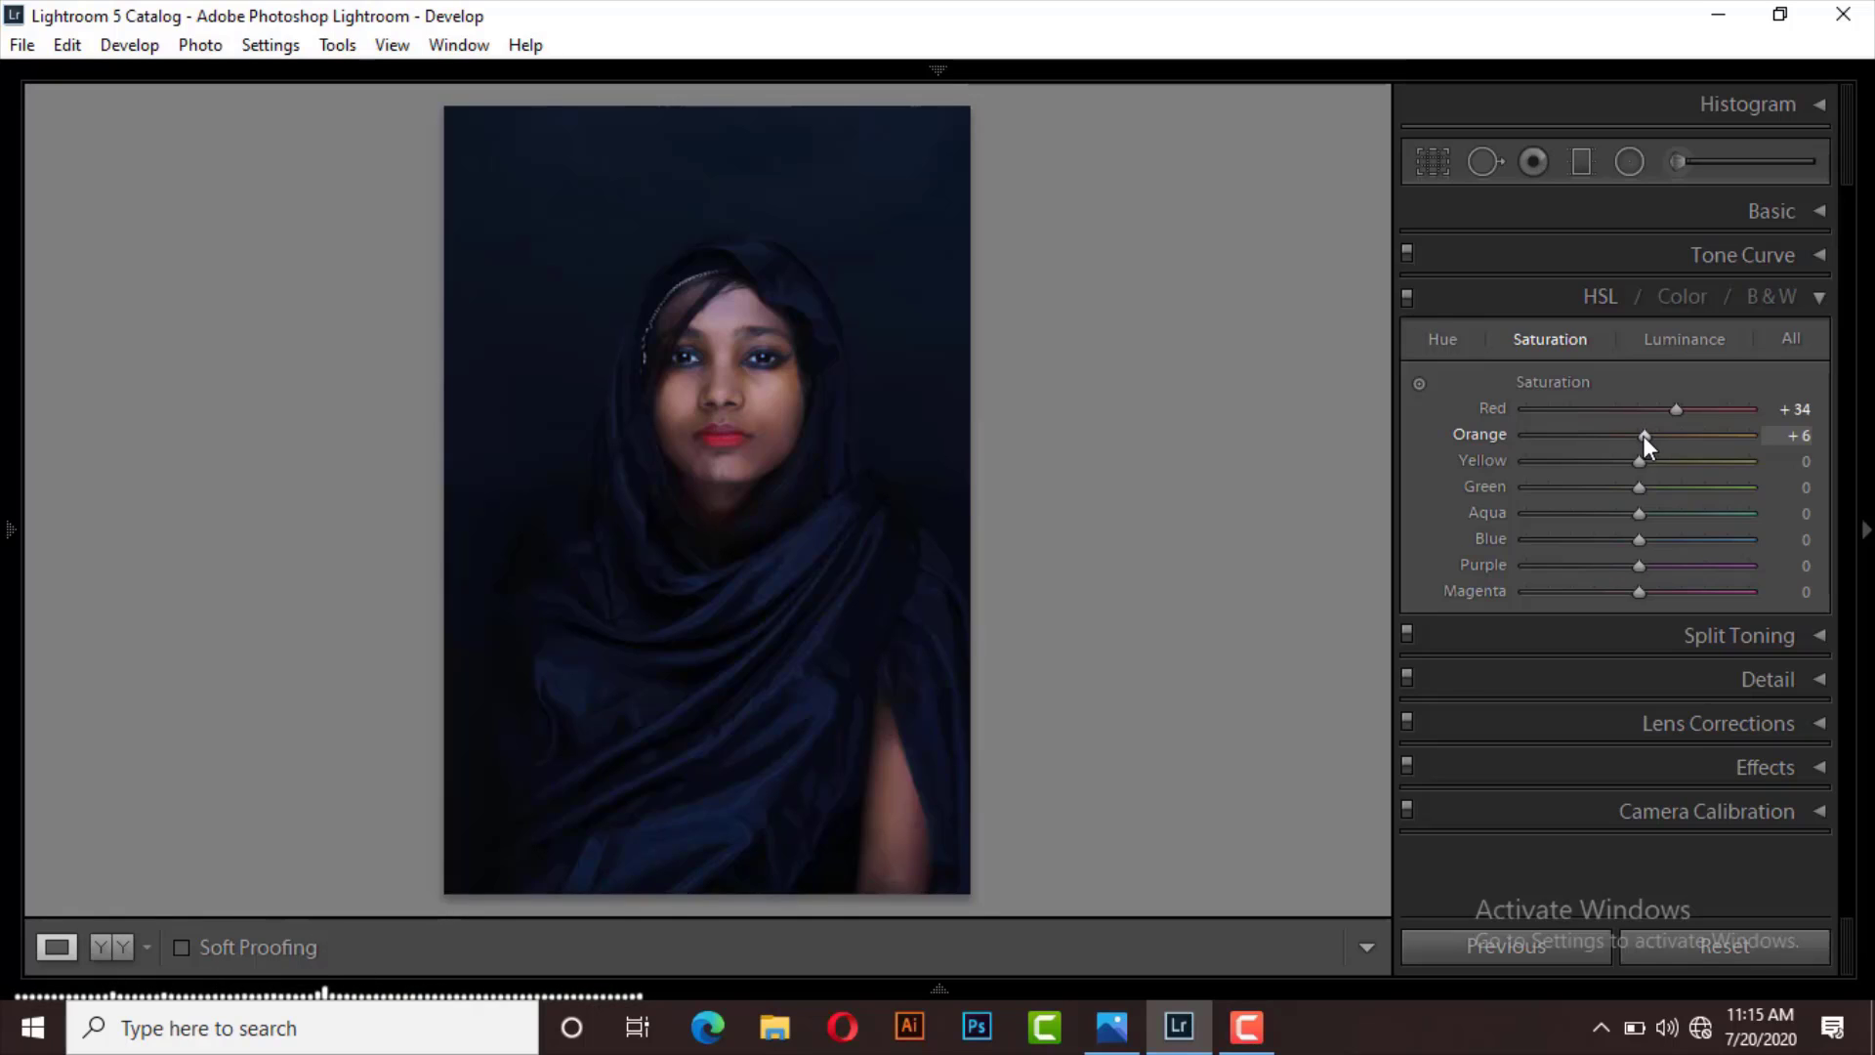
pyautogui.click(1676, 338)
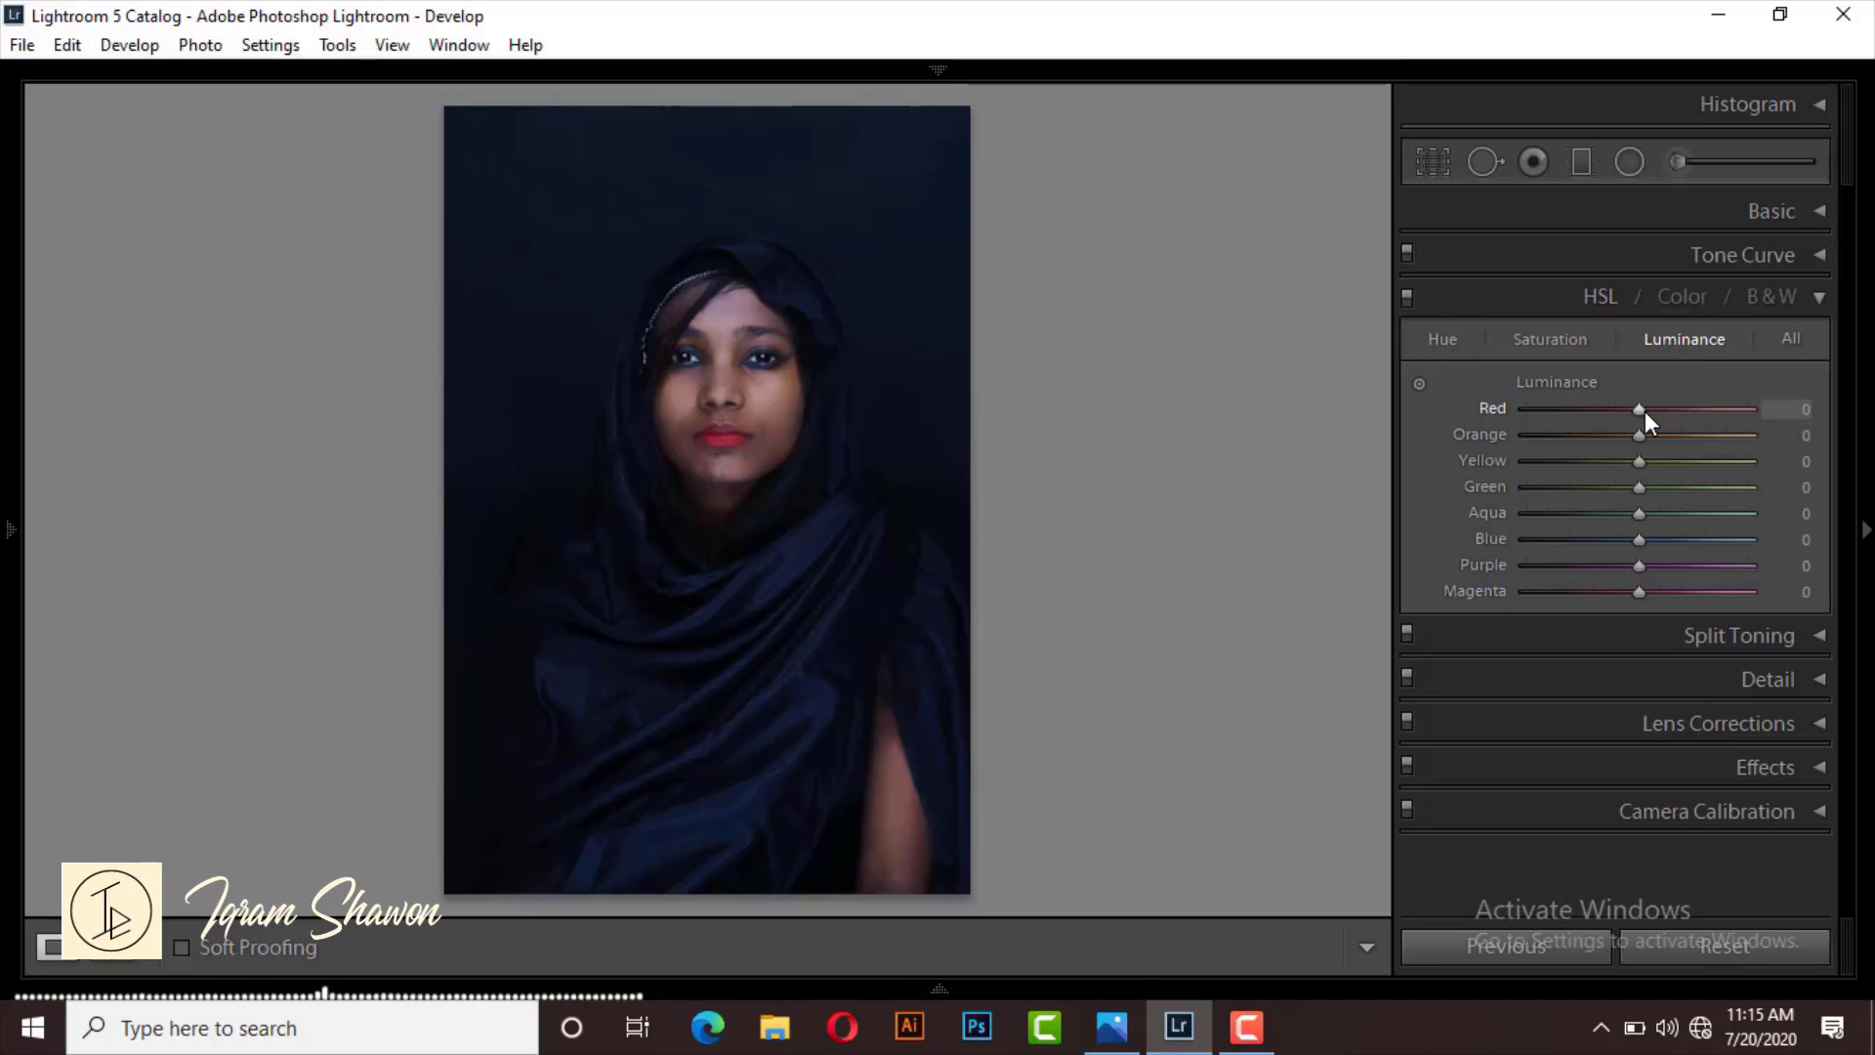
pyautogui.moveTo(1645, 412); pyautogui.dragTo(1676, 410)
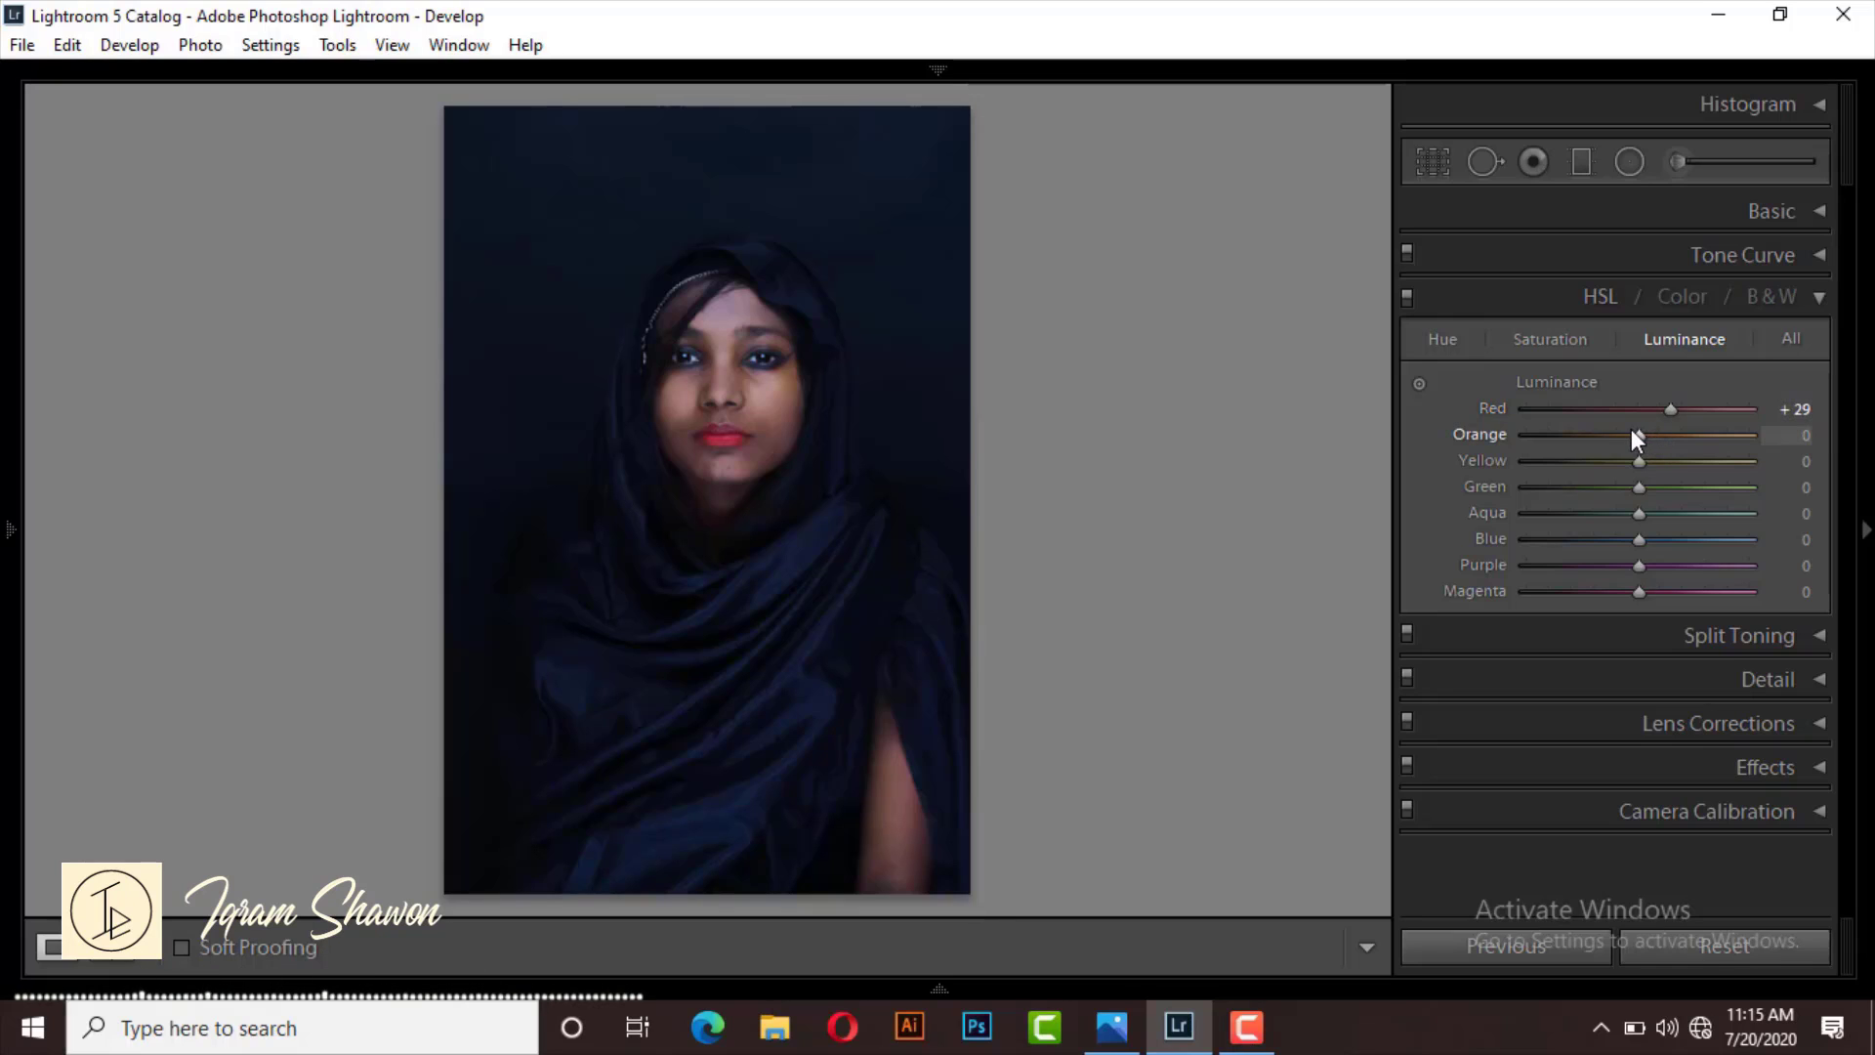
pyautogui.moveTo(1638, 432); pyautogui.dragTo(1674, 441)
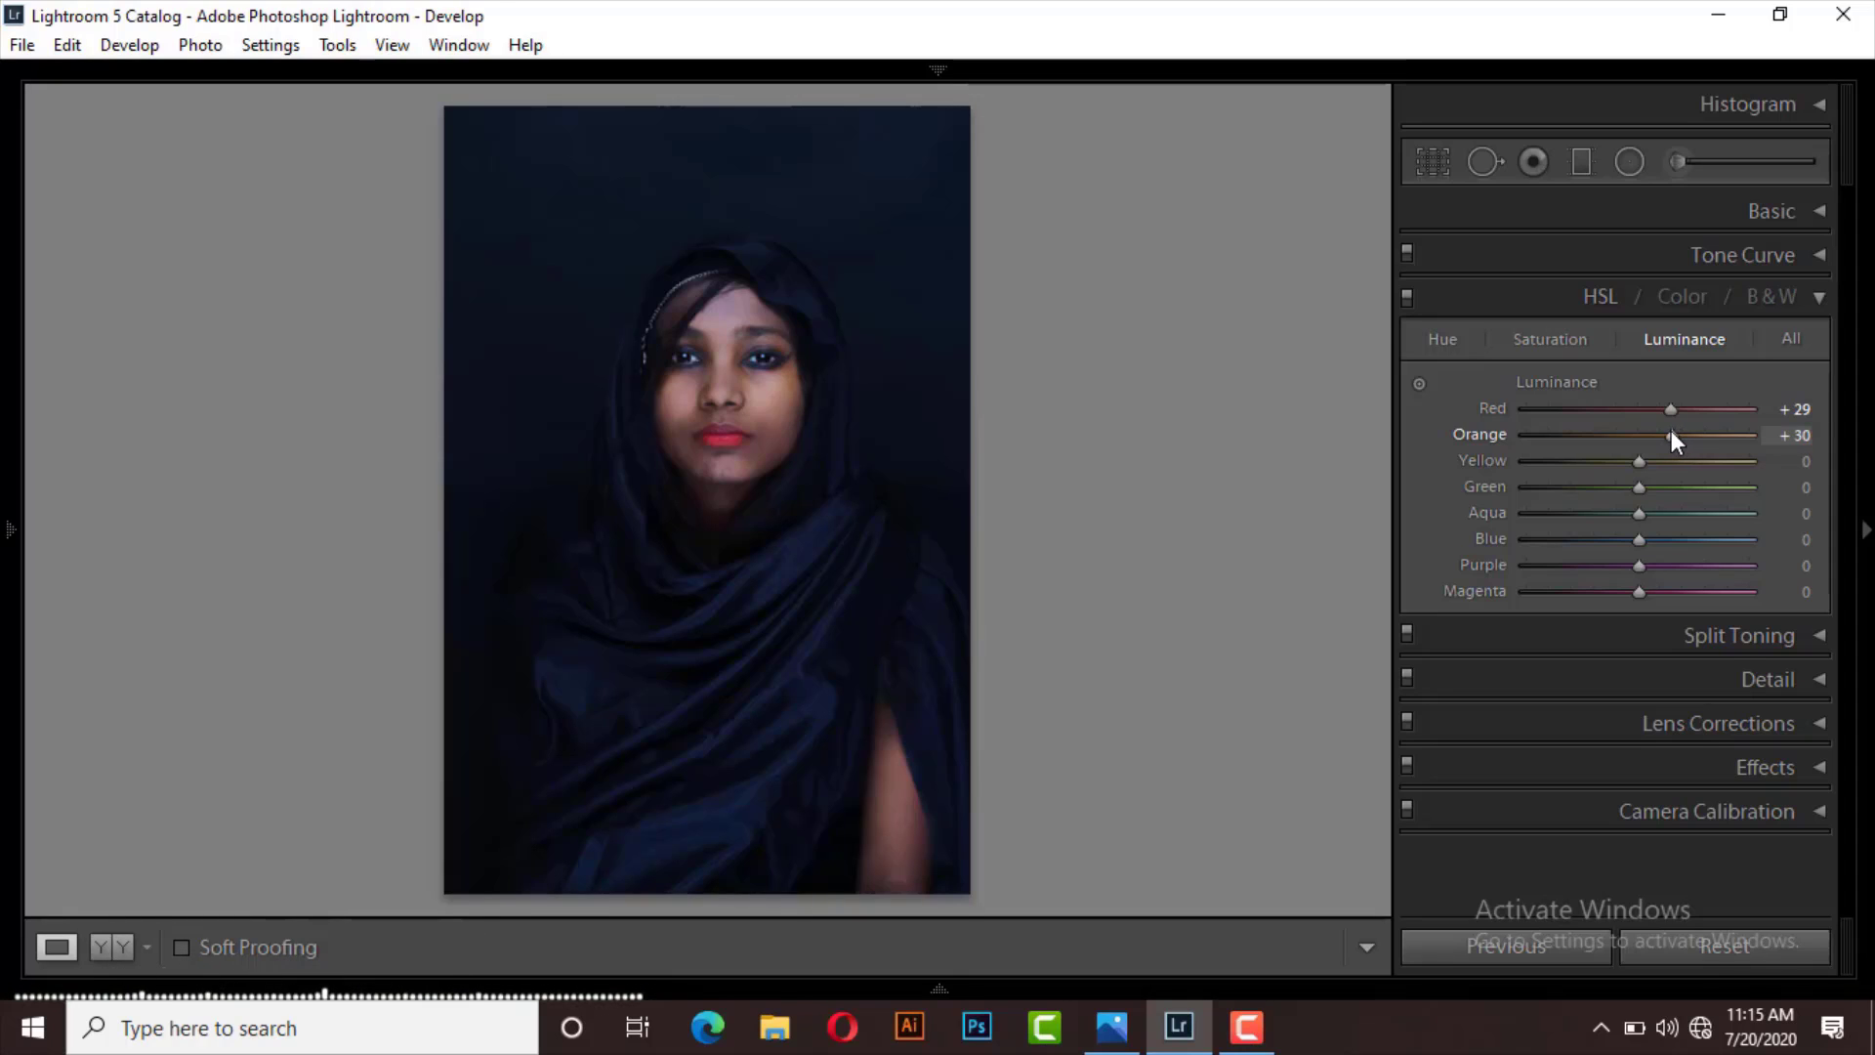
# Add a Sharpening Amount of 9, previewed on the cheek skin in the Detail panel
pyautogui.click(1817, 301)
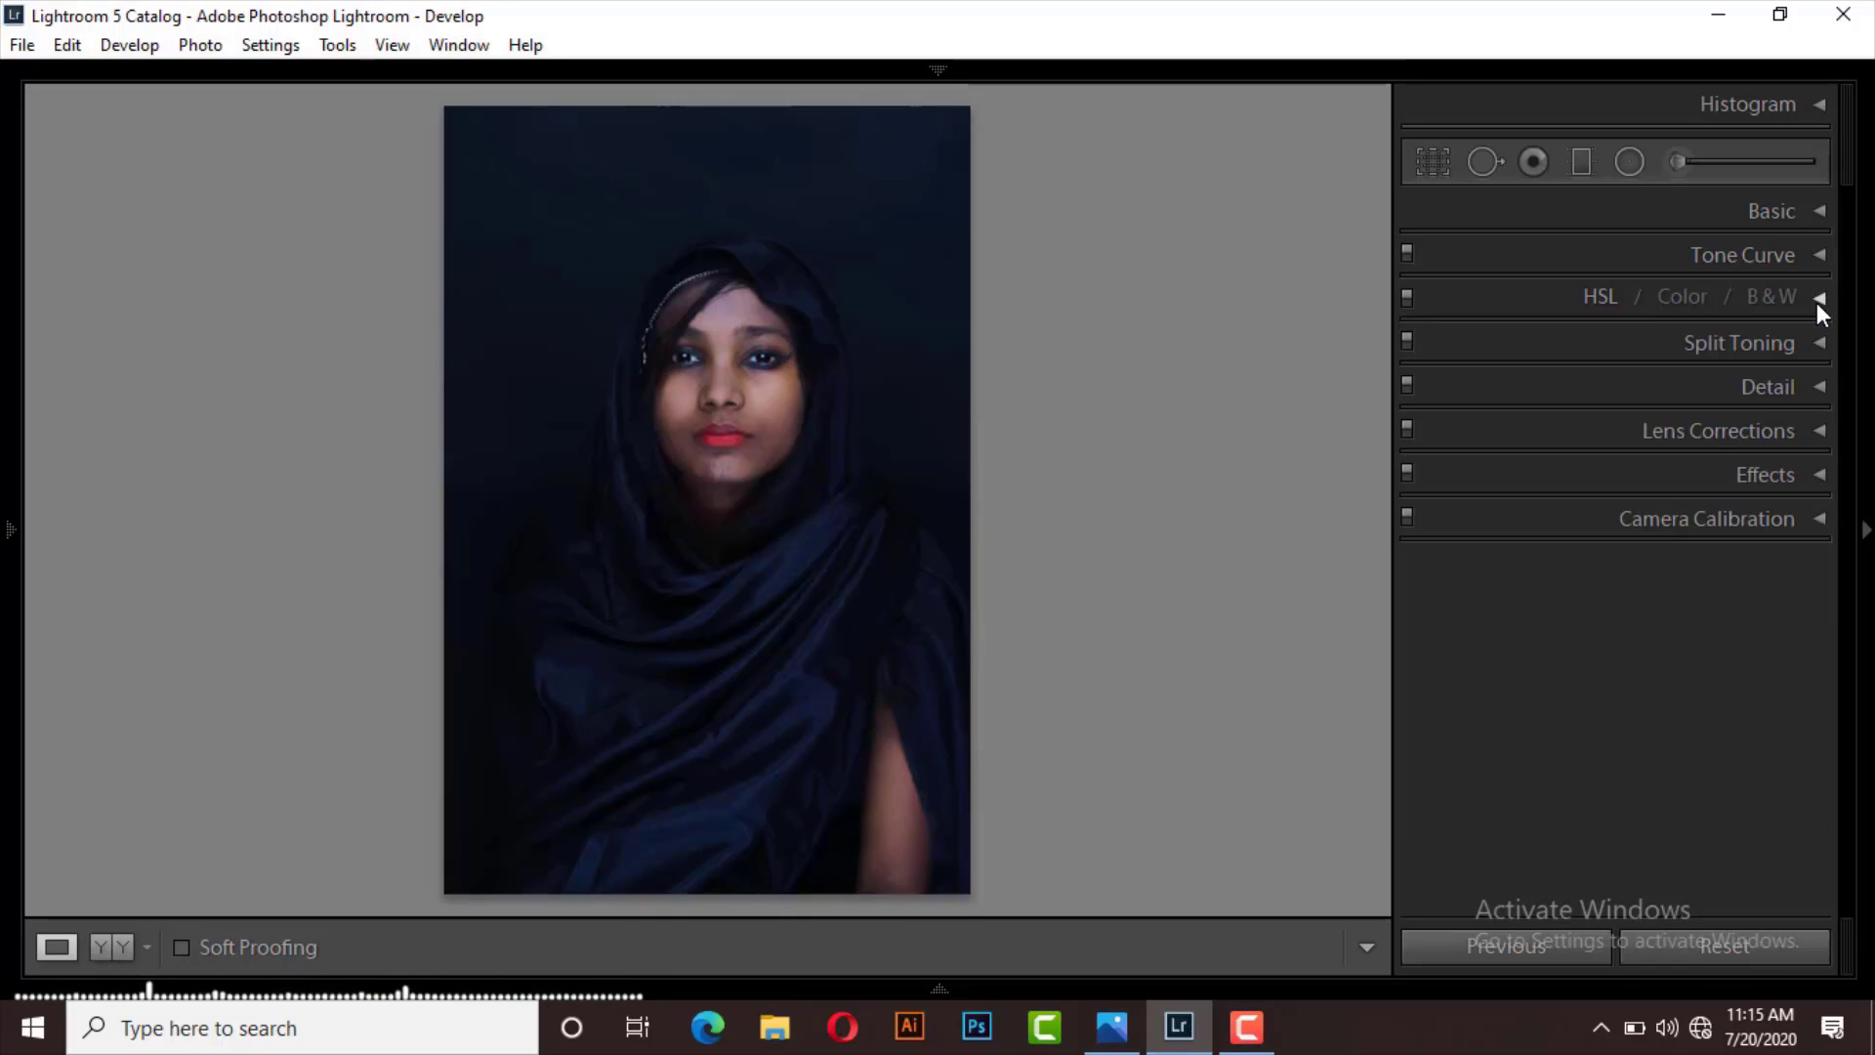
pyautogui.click(1817, 385)
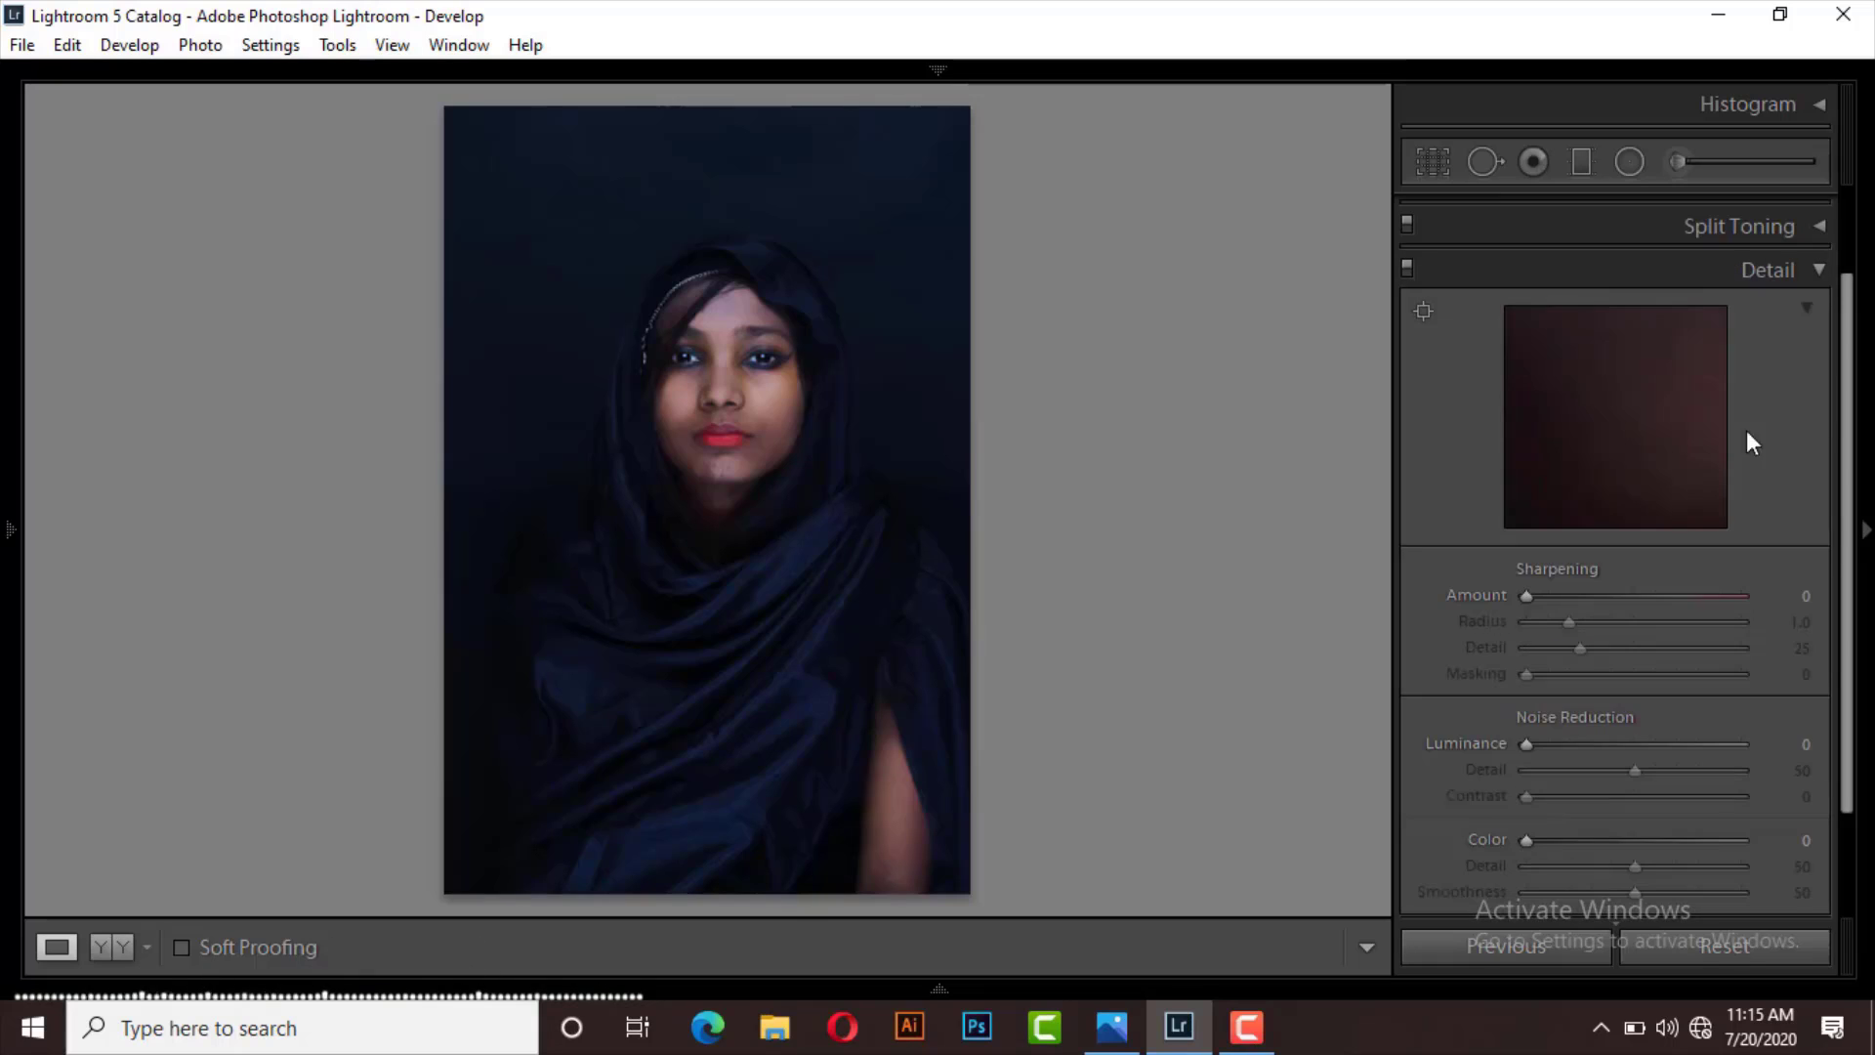
pyautogui.click(1629, 427)
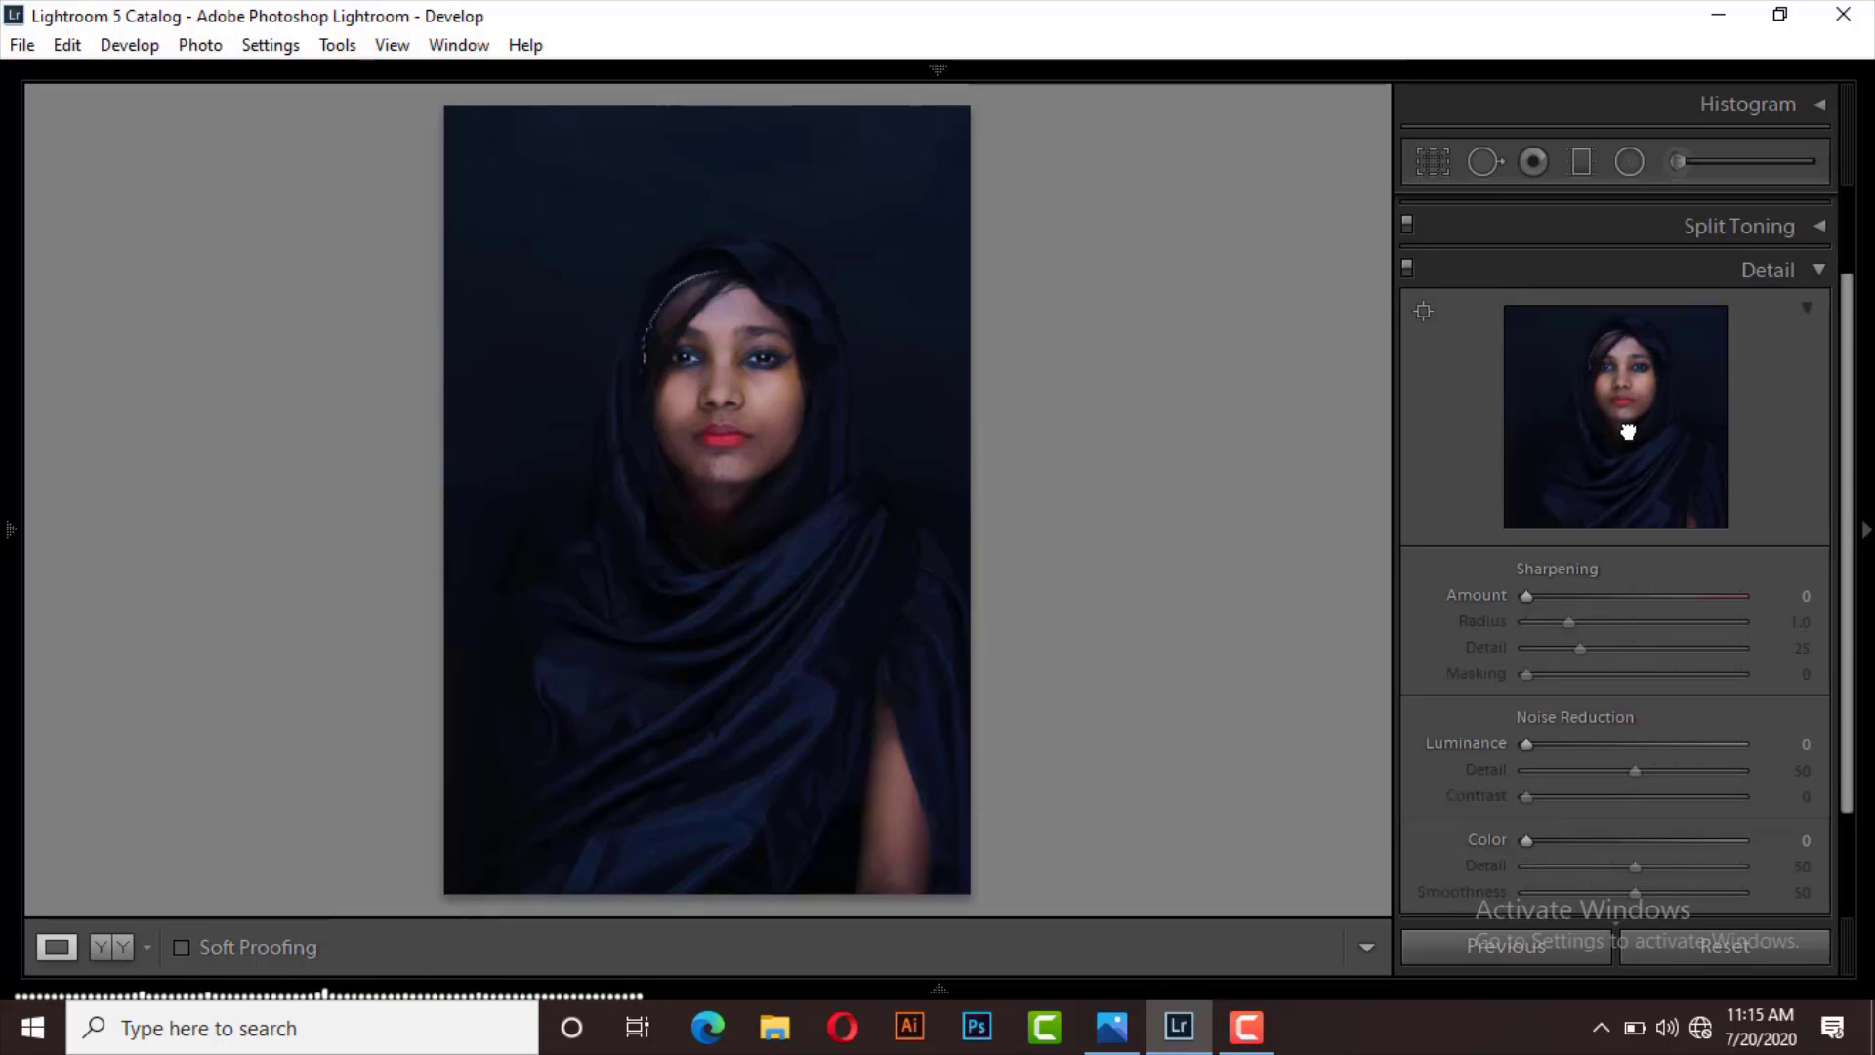
pyautogui.click(1634, 383)
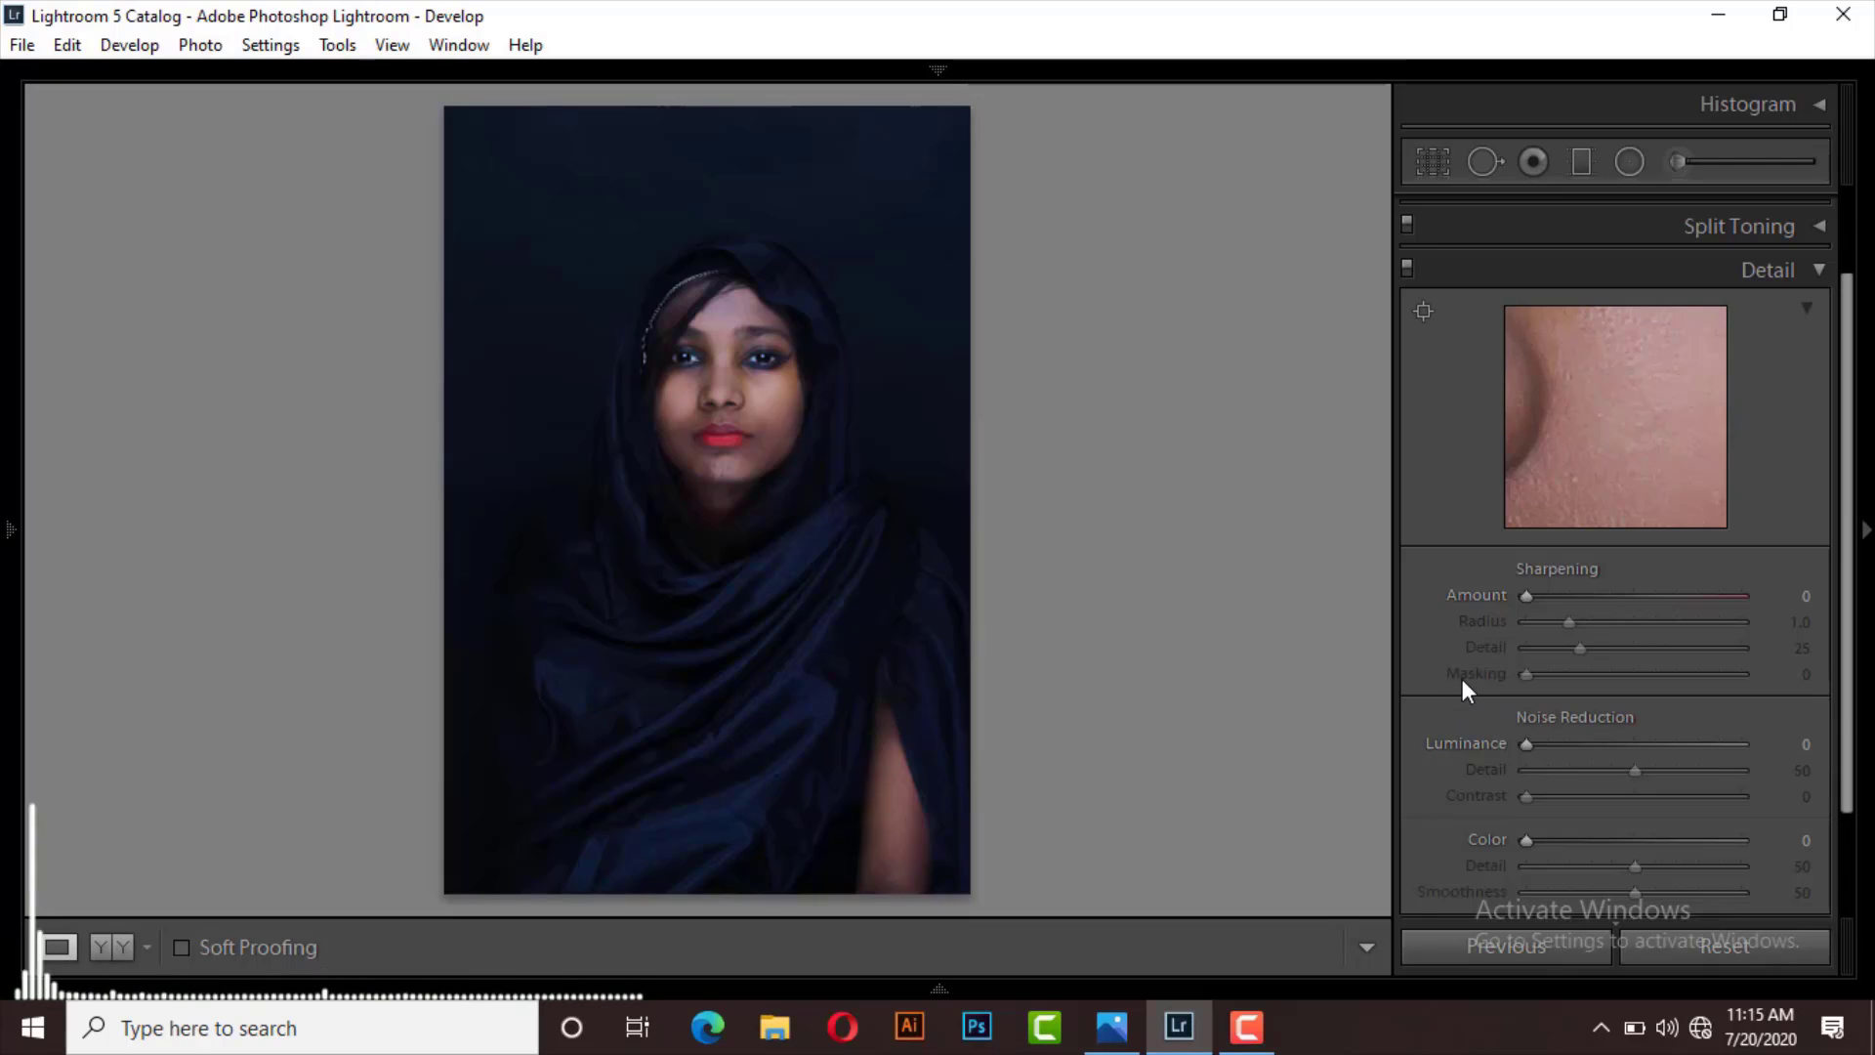
pyautogui.moveTo(1526, 595); pyautogui.dragTo(1537, 595)
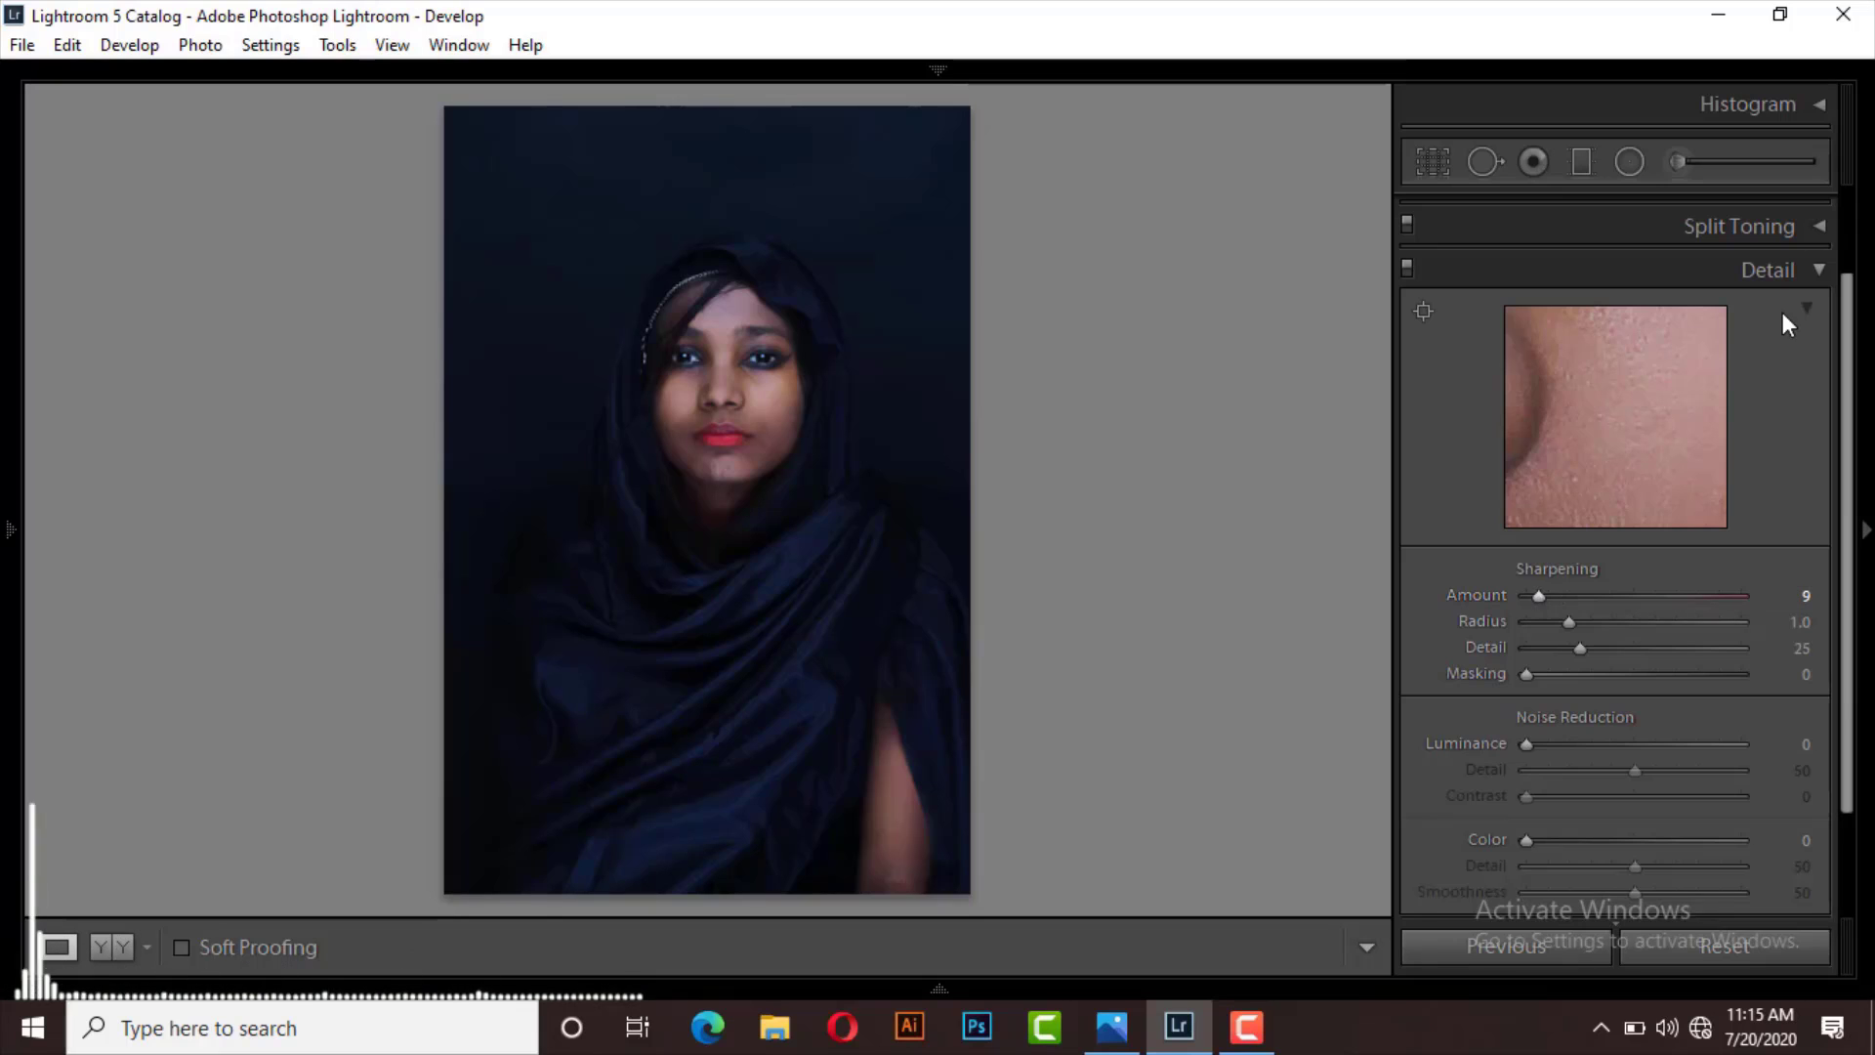
pyautogui.click(1823, 270)
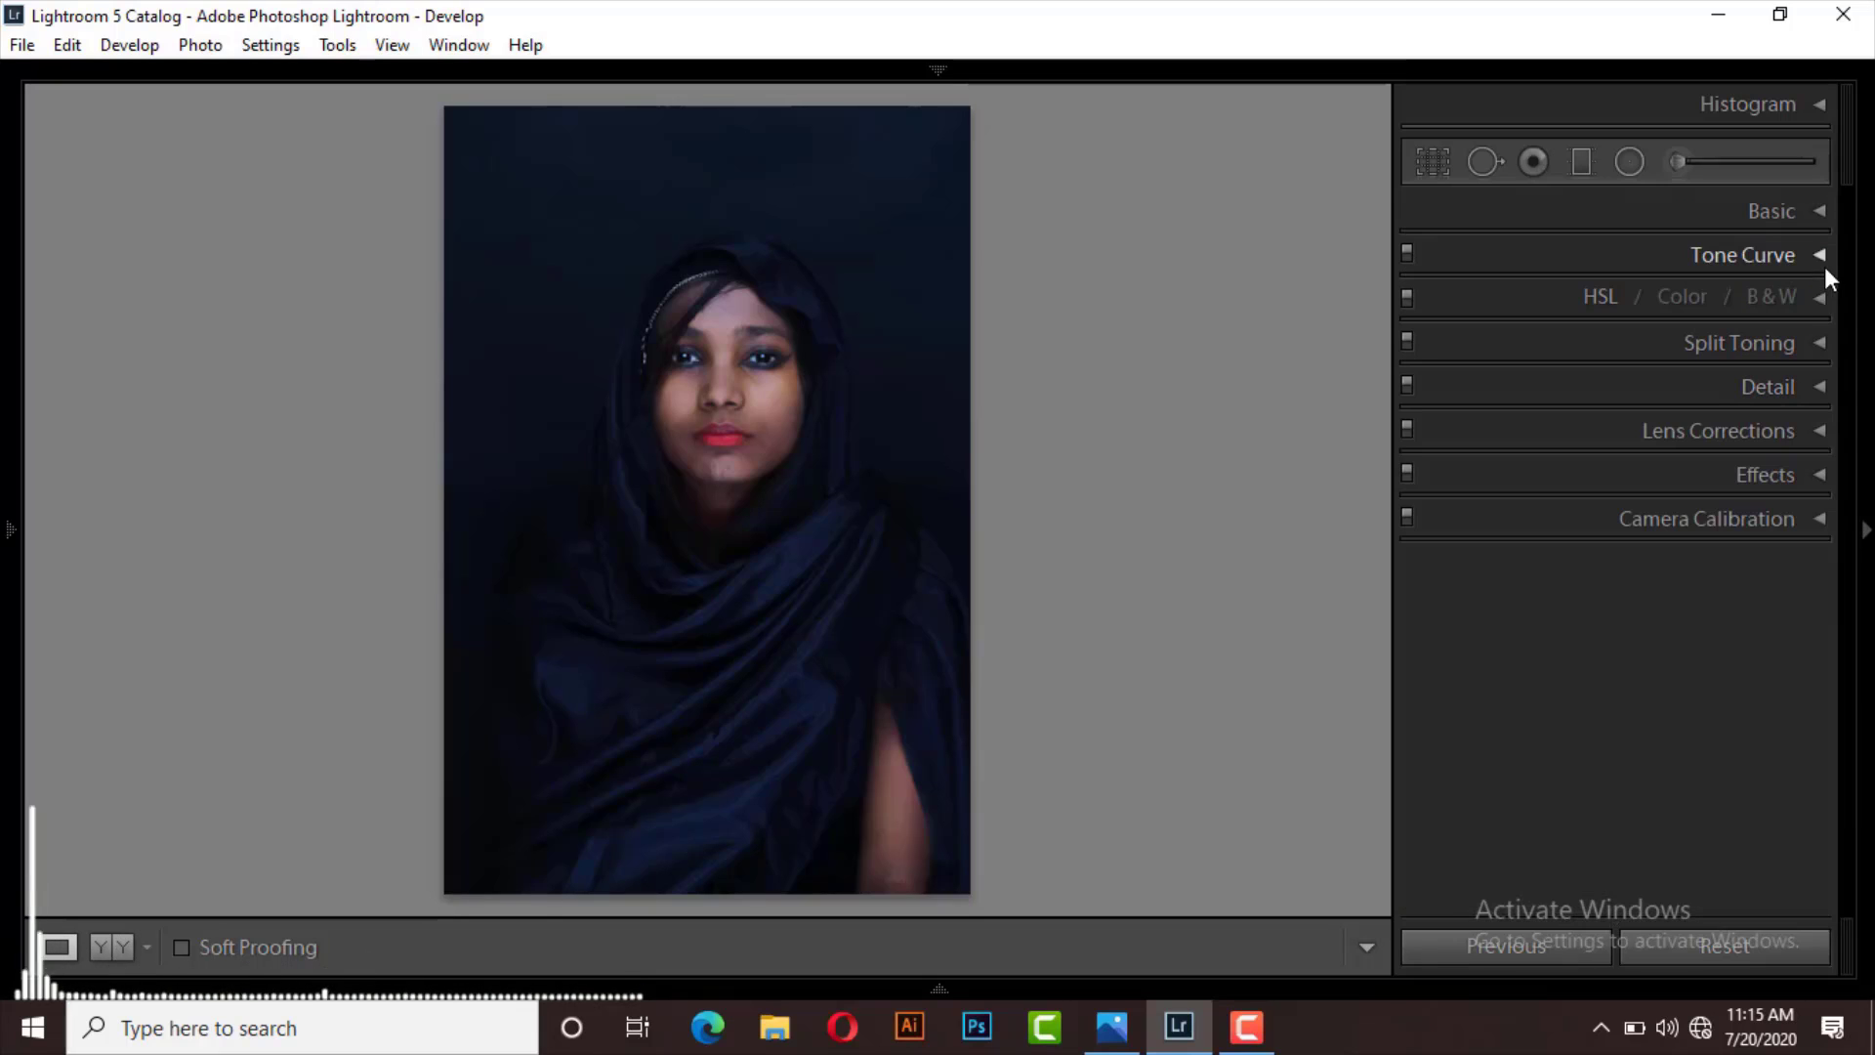
# Set Camera Calibration Green Primary Hue to +15 and collapse the panel
pyautogui.click(1819, 520)
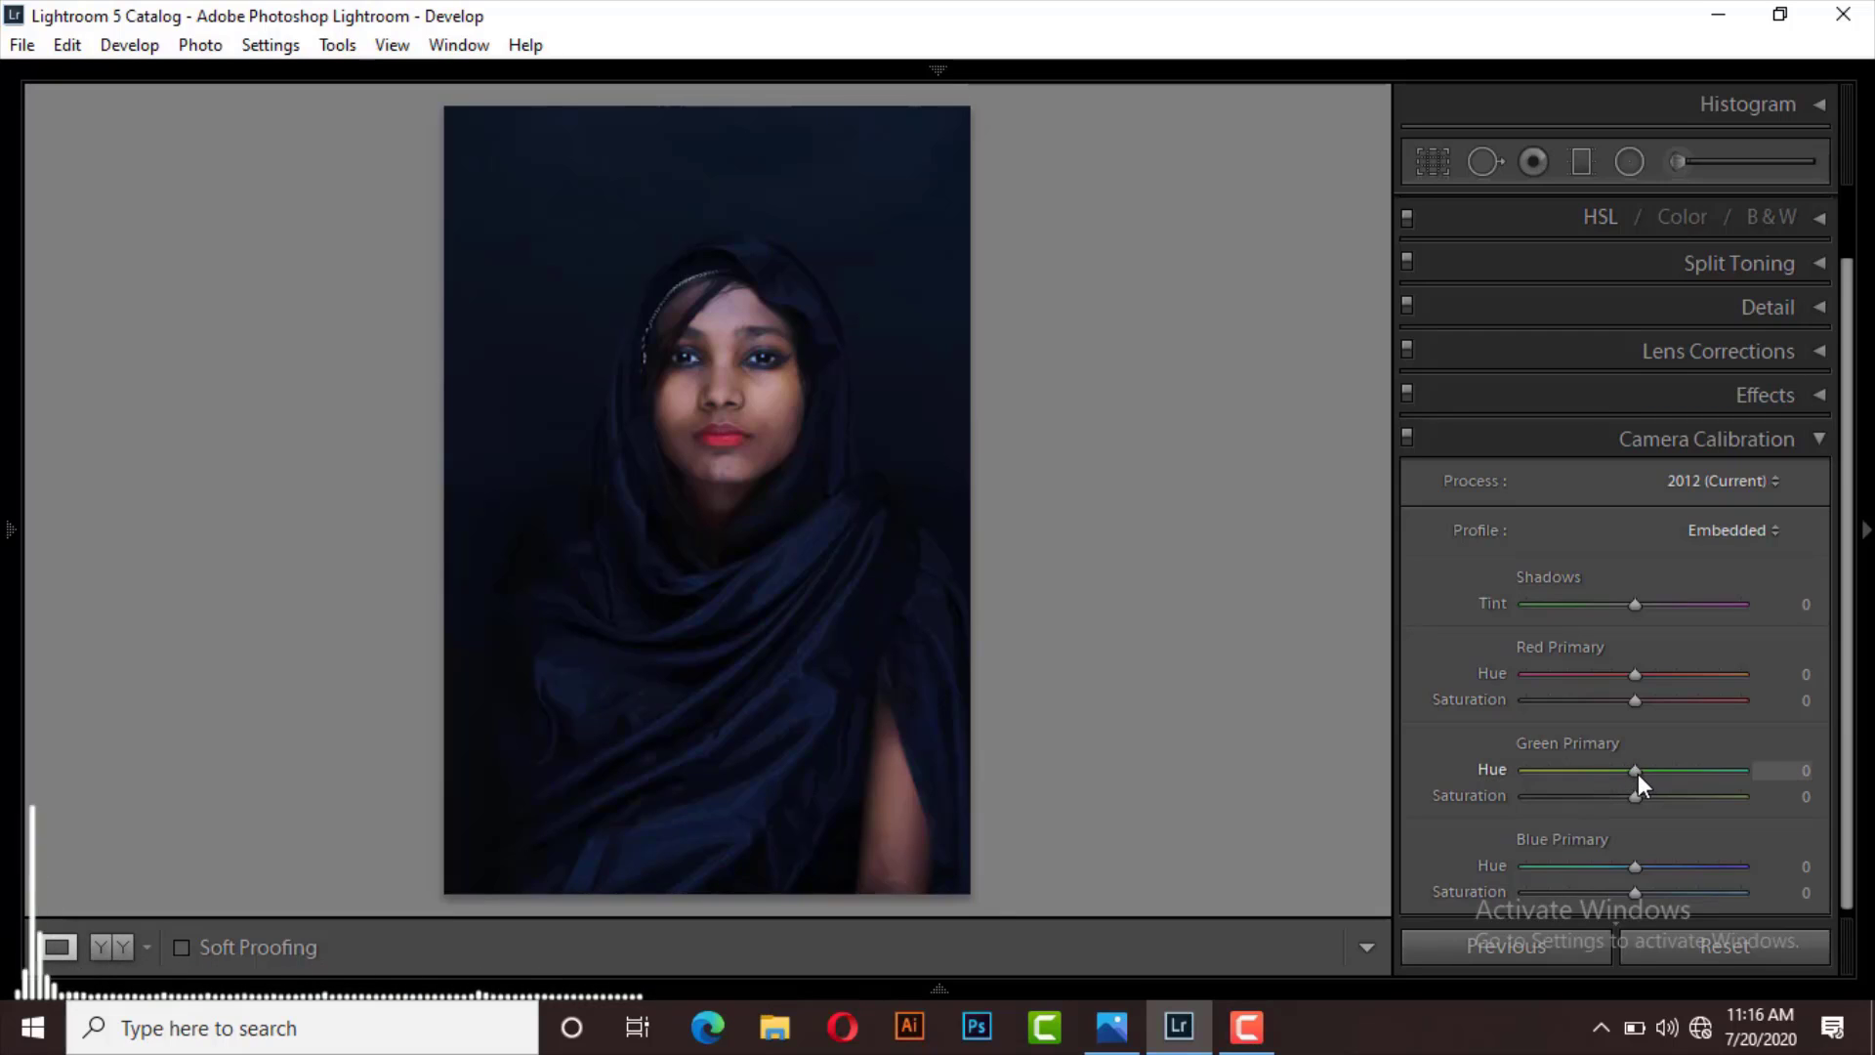
pyautogui.moveTo(1637, 770); pyautogui.dragTo(1655, 777)
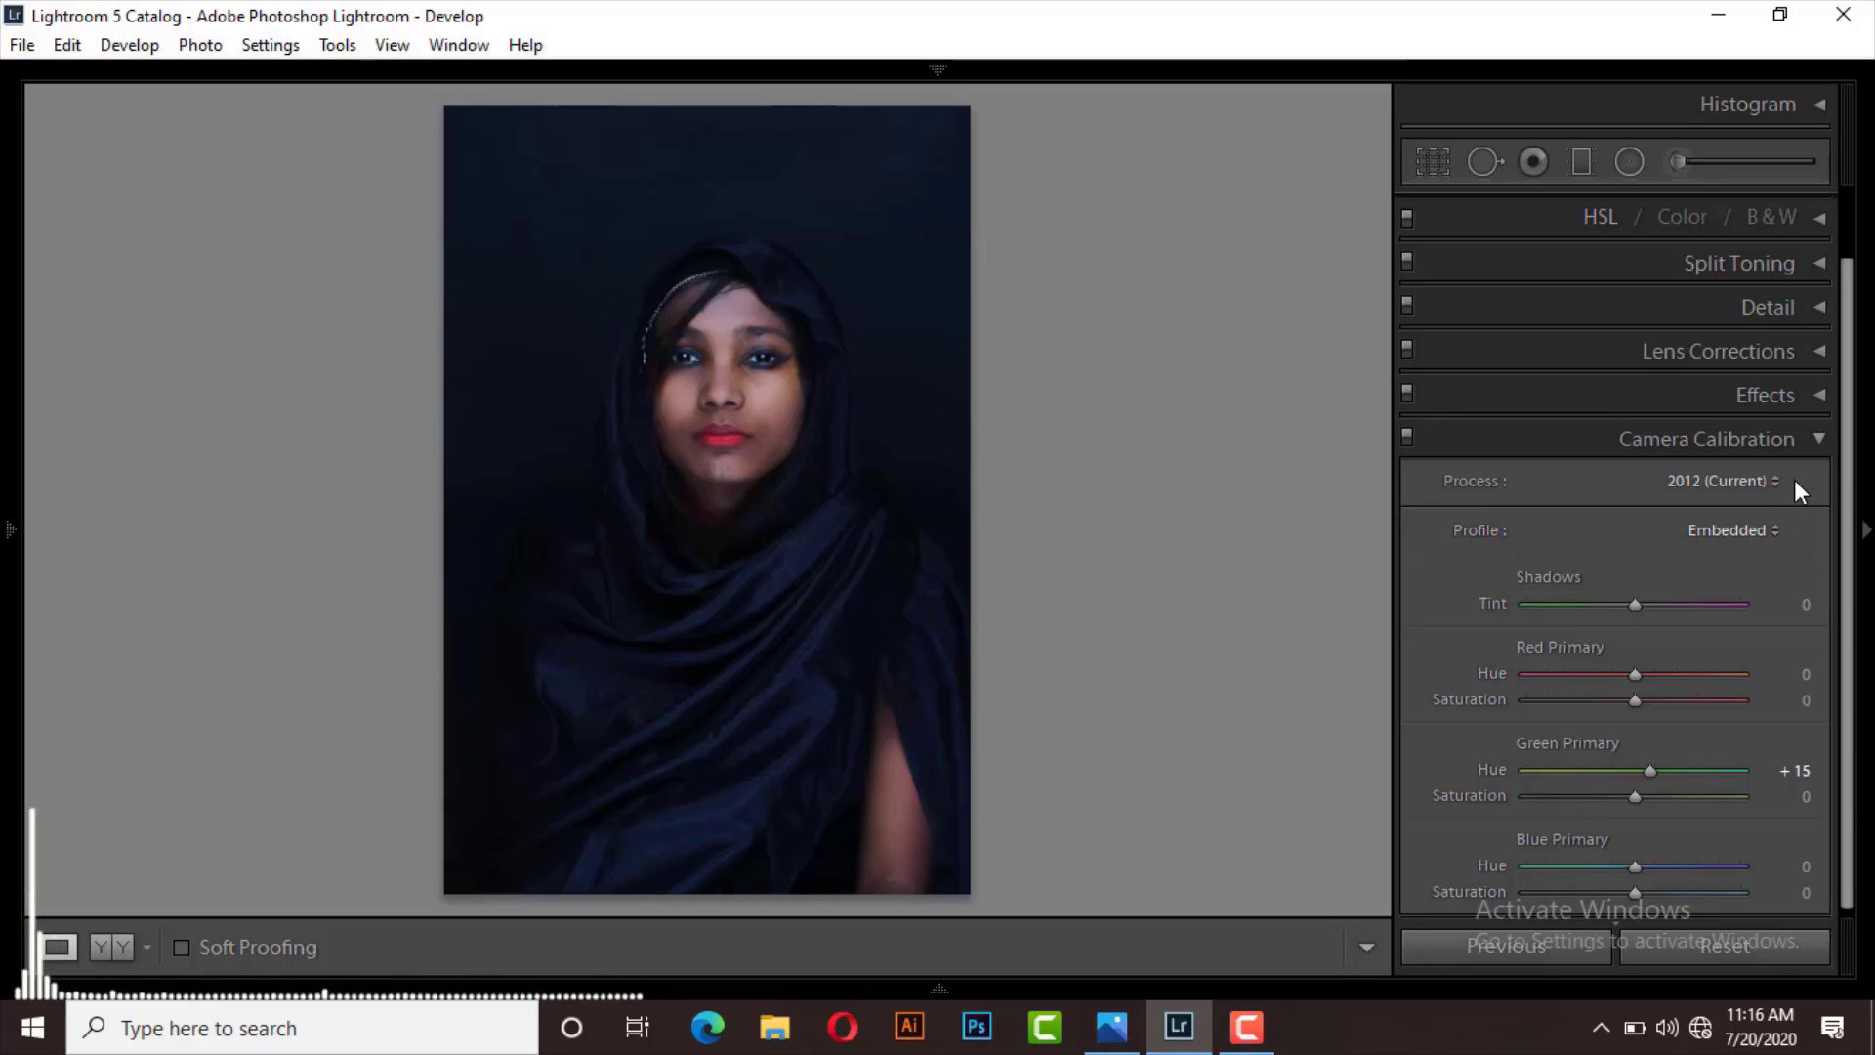
pyautogui.click(1820, 438)
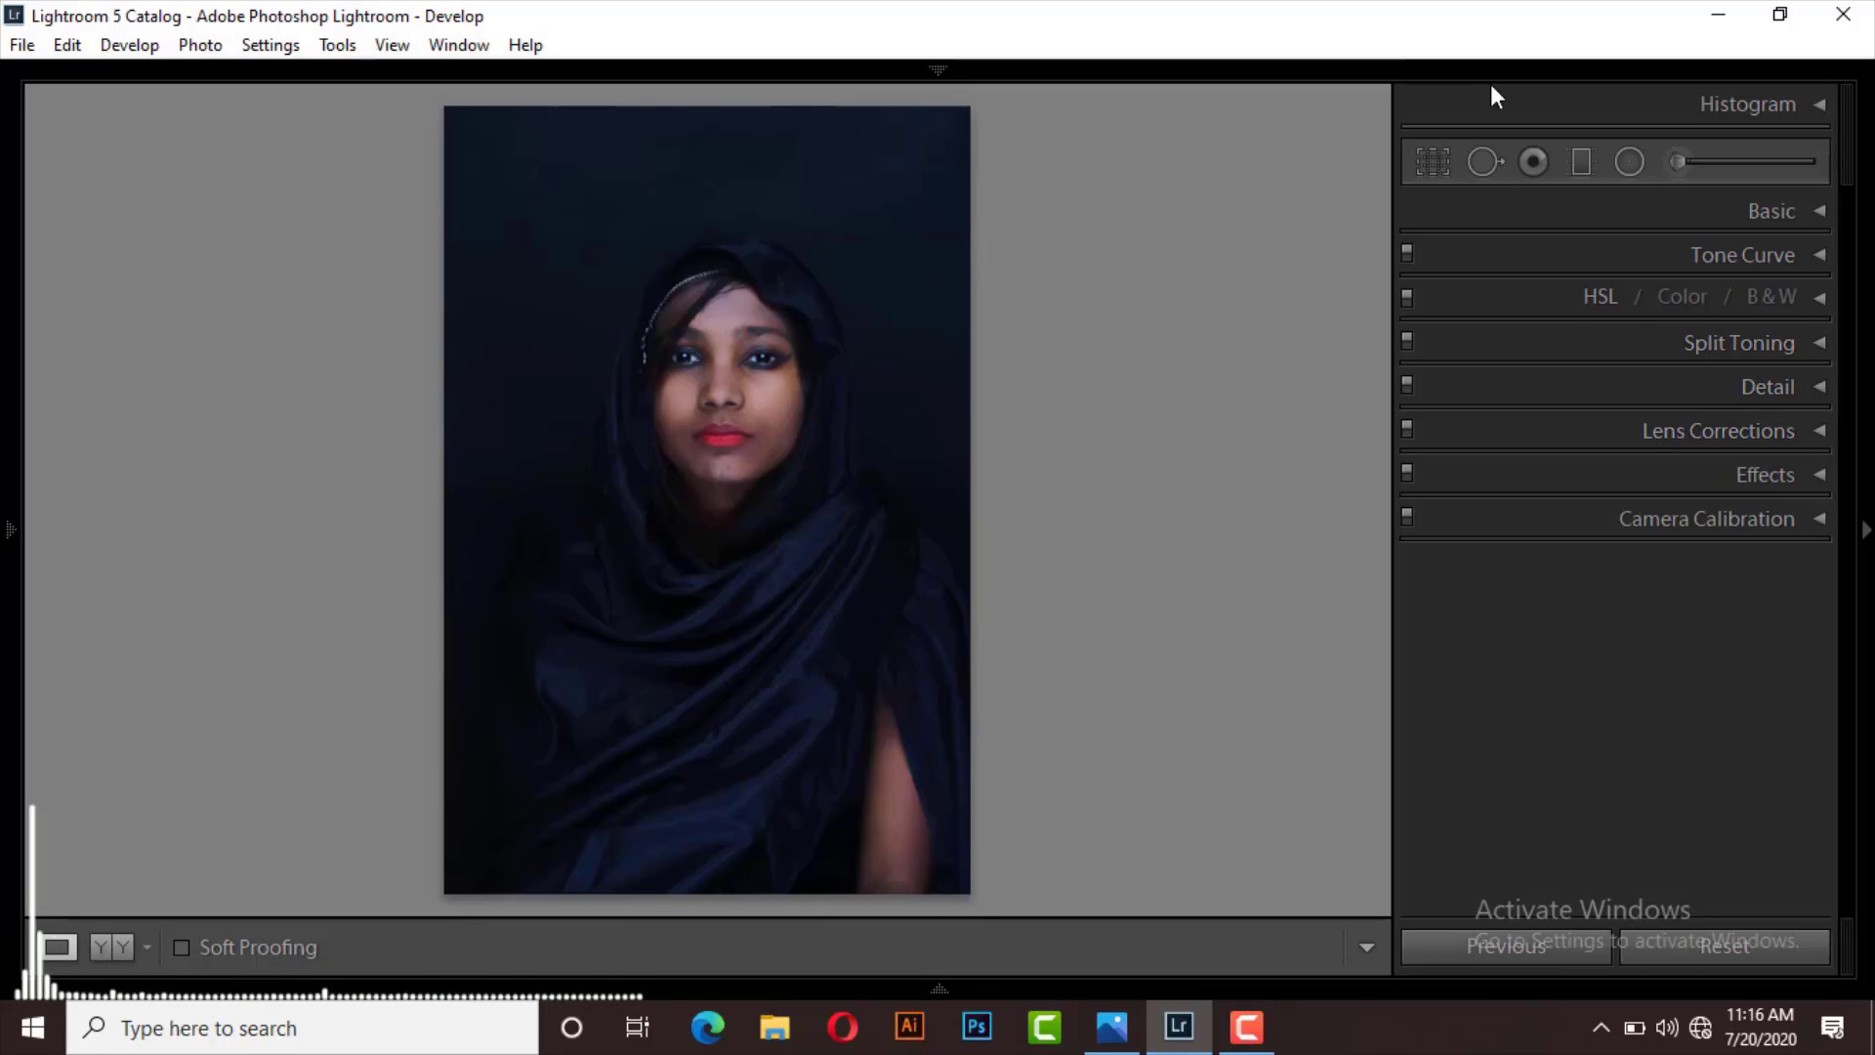
# Heal the dark mark on the chin with an enlarged Spot Removal brush
pyautogui.click(1482, 160)
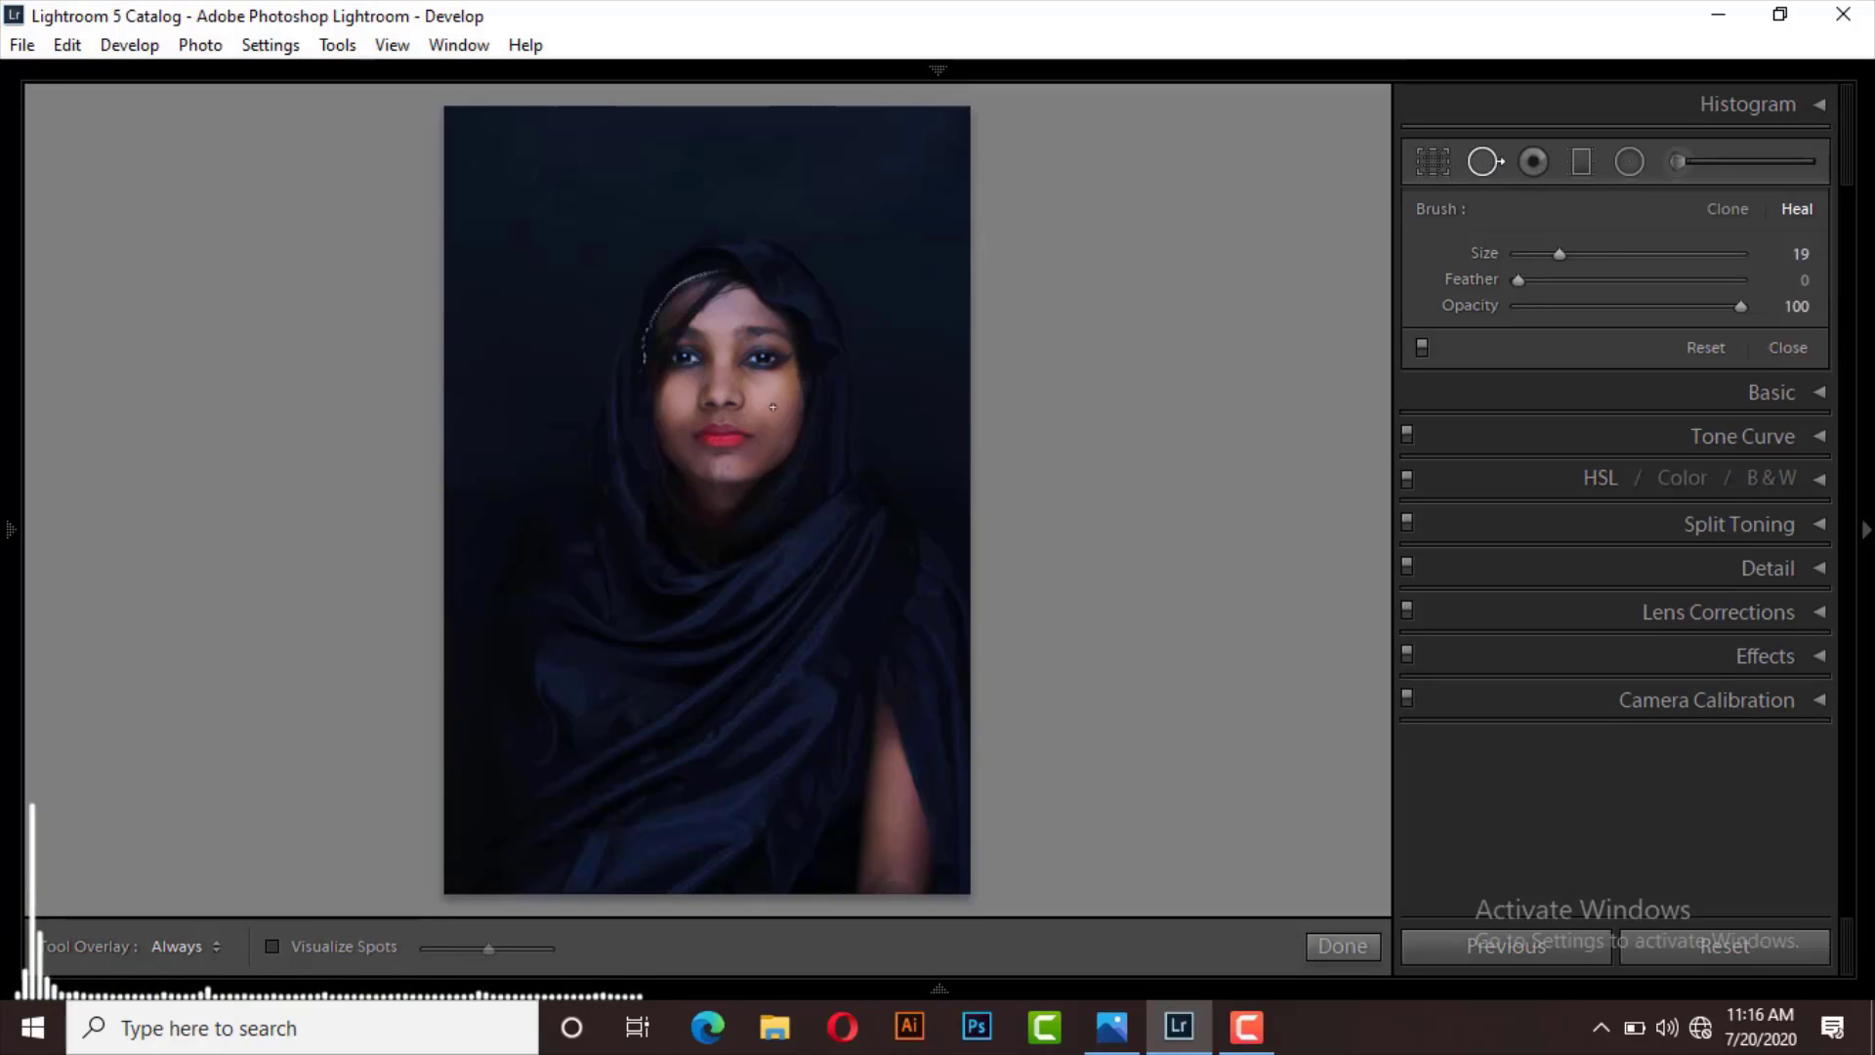
pyautogui.press('z')
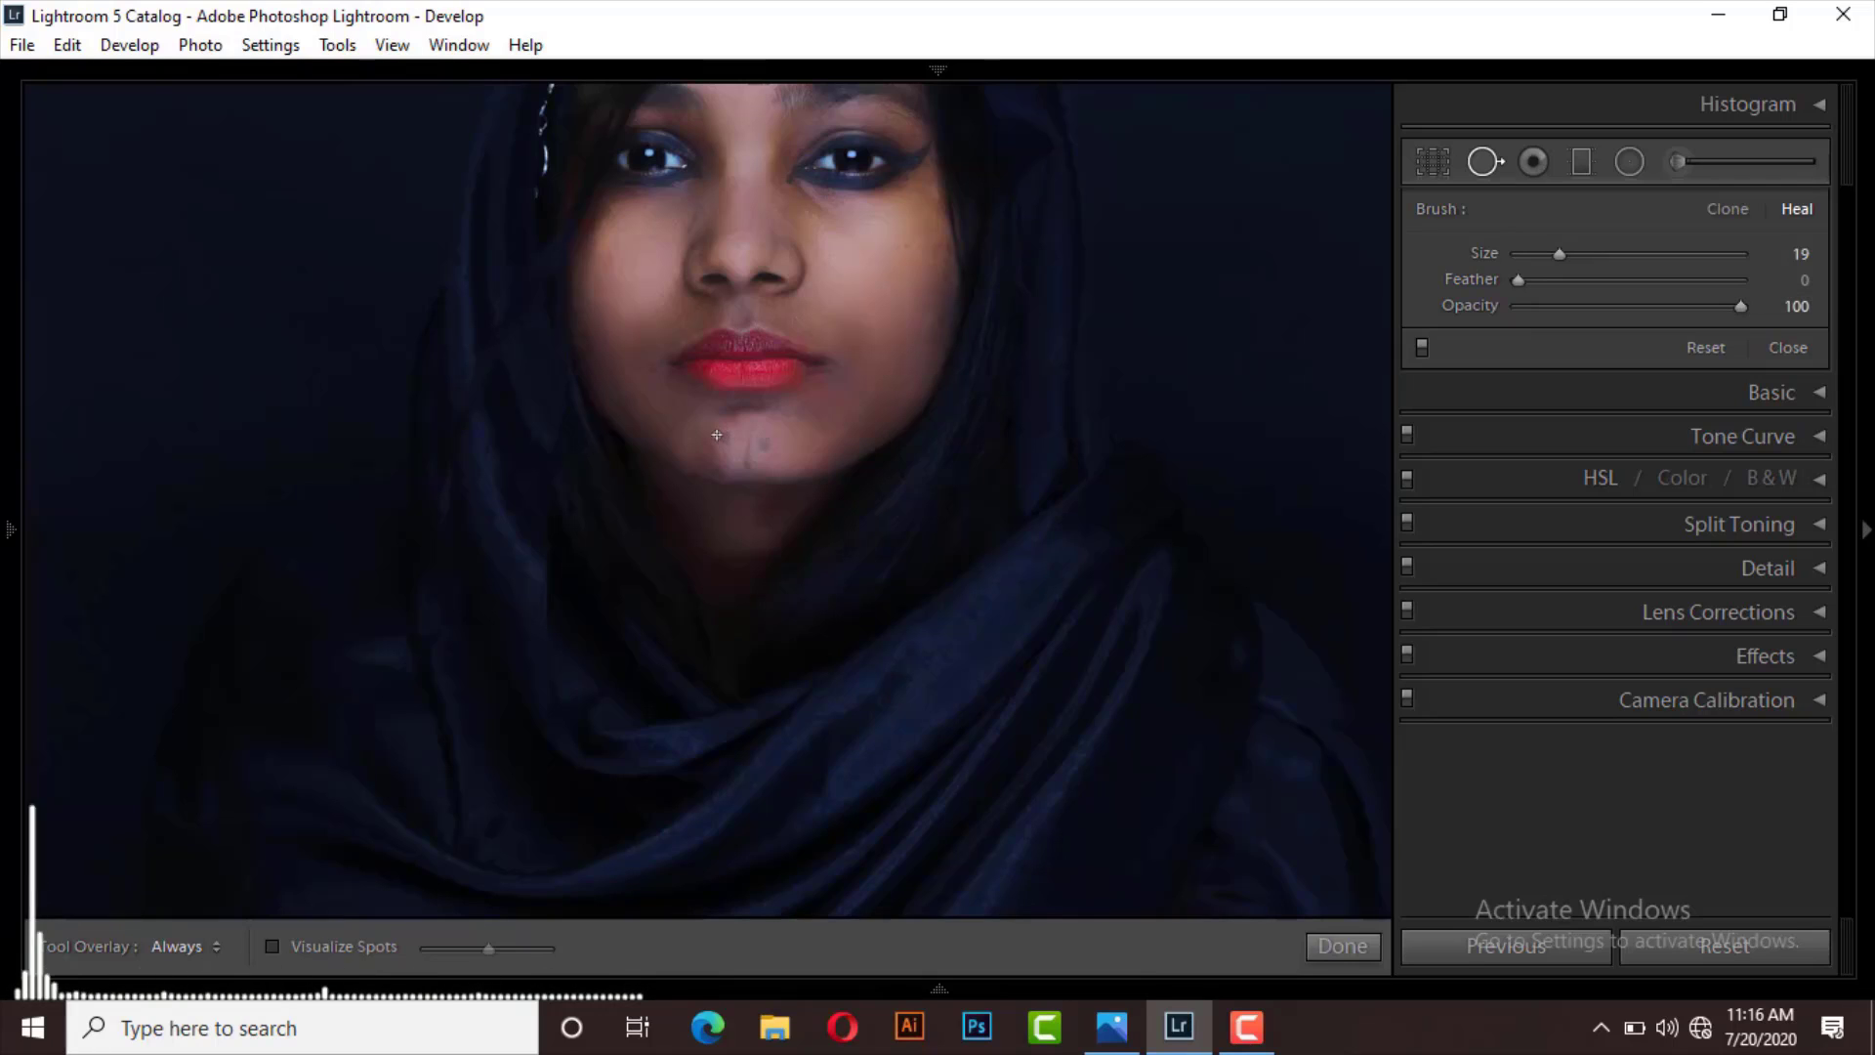
pyautogui.scroll(2, 717, 434)
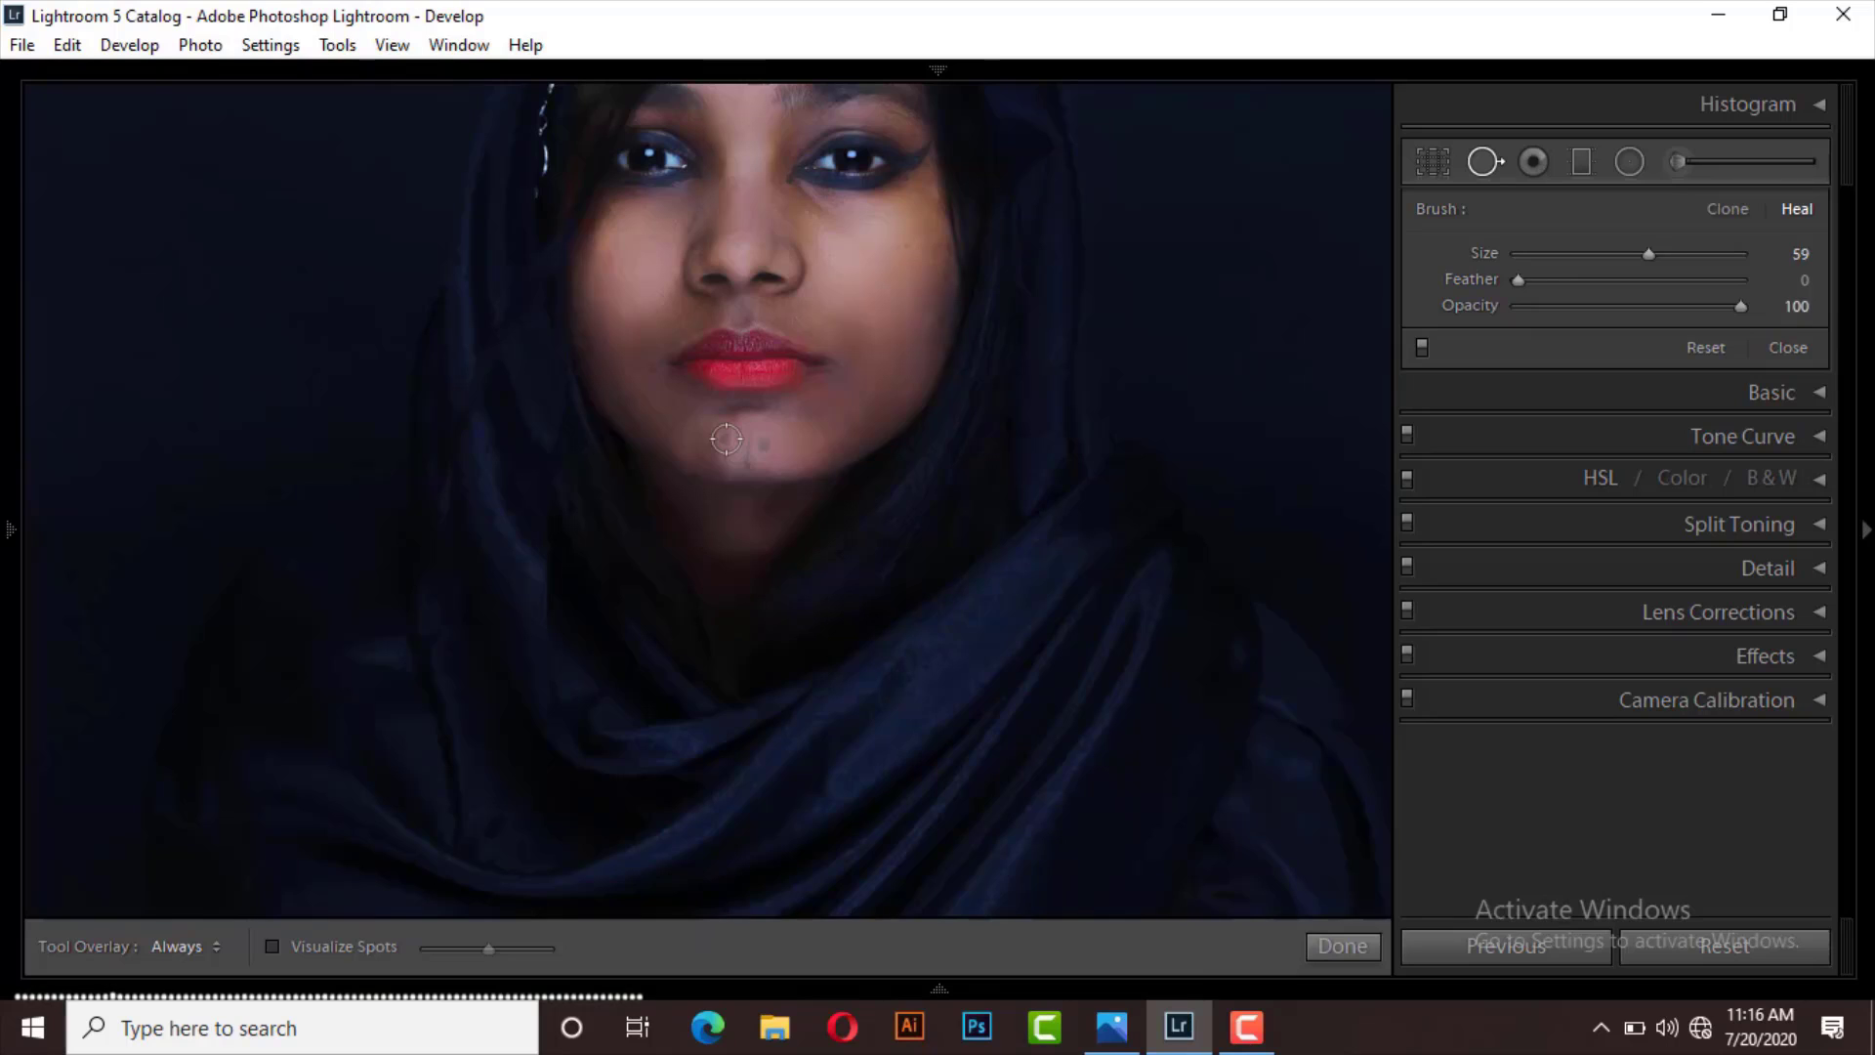
pyautogui.click(726, 439)
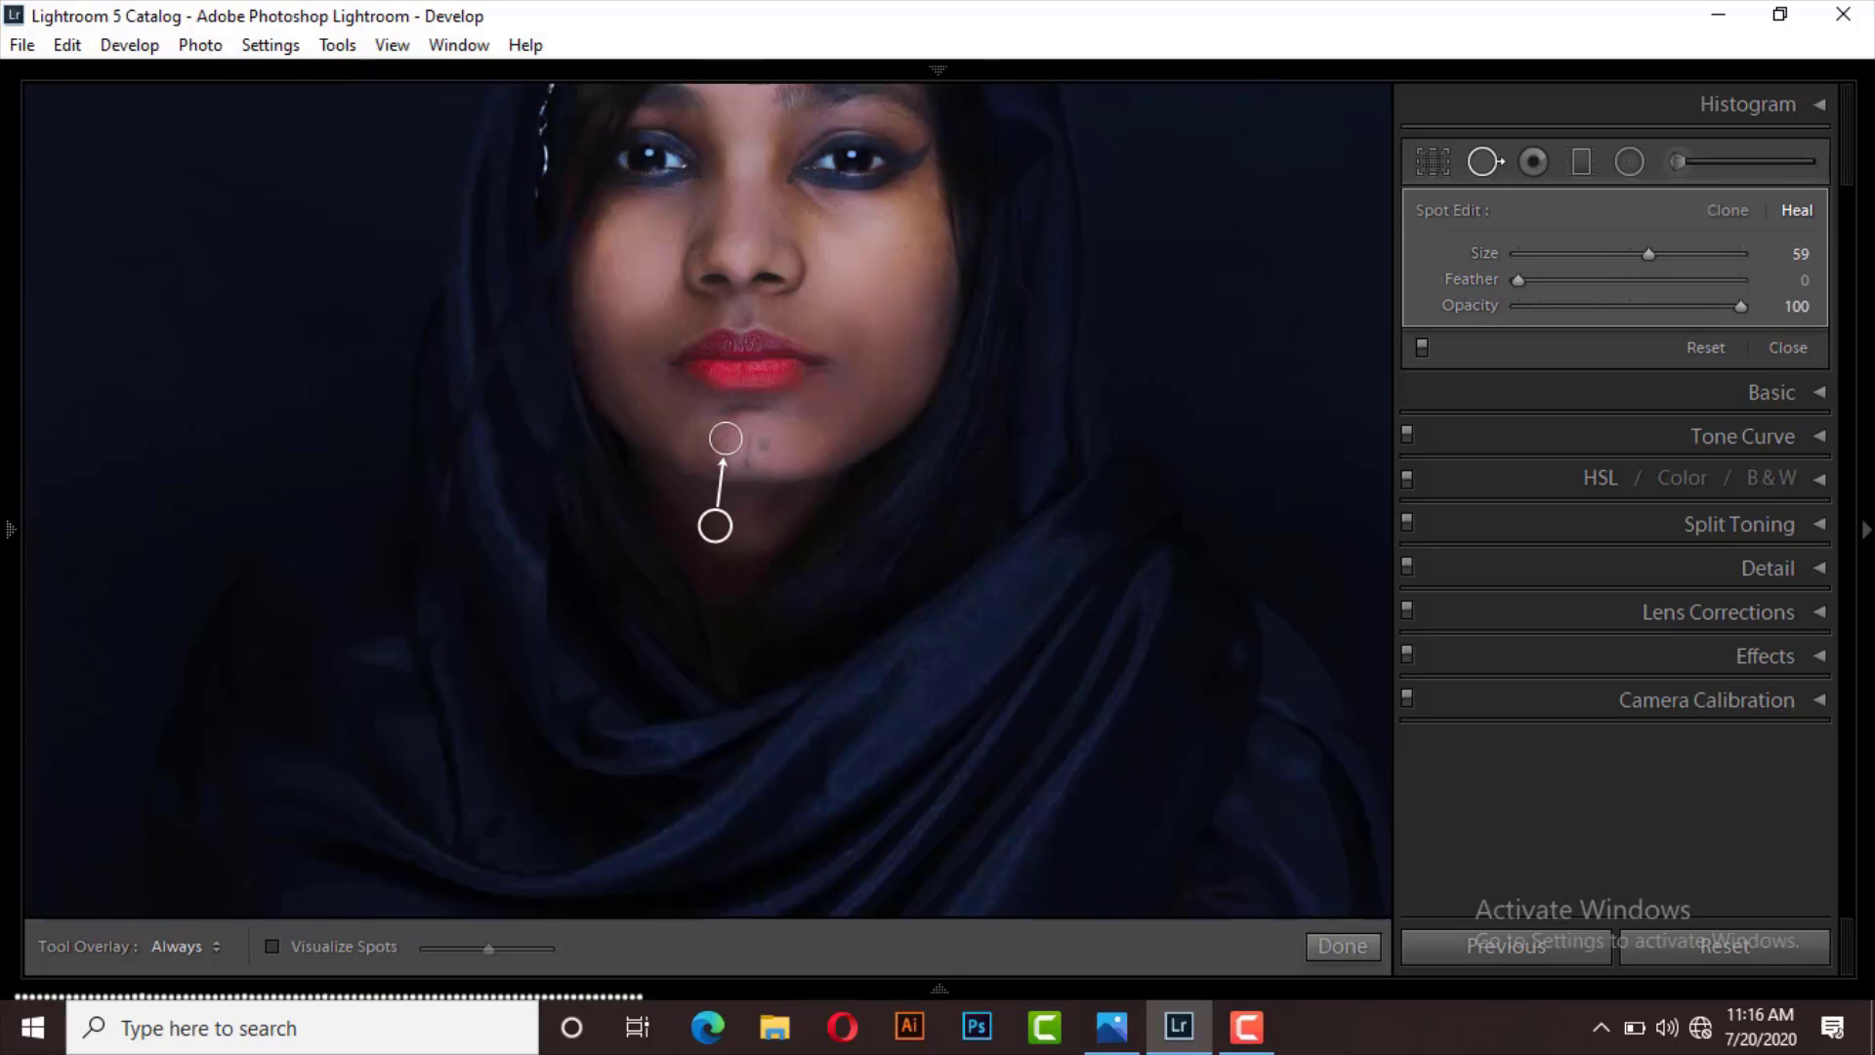
# Dock the left panel and show the Navigator at 1:1, centred on the chin
pyautogui.click(10, 532)
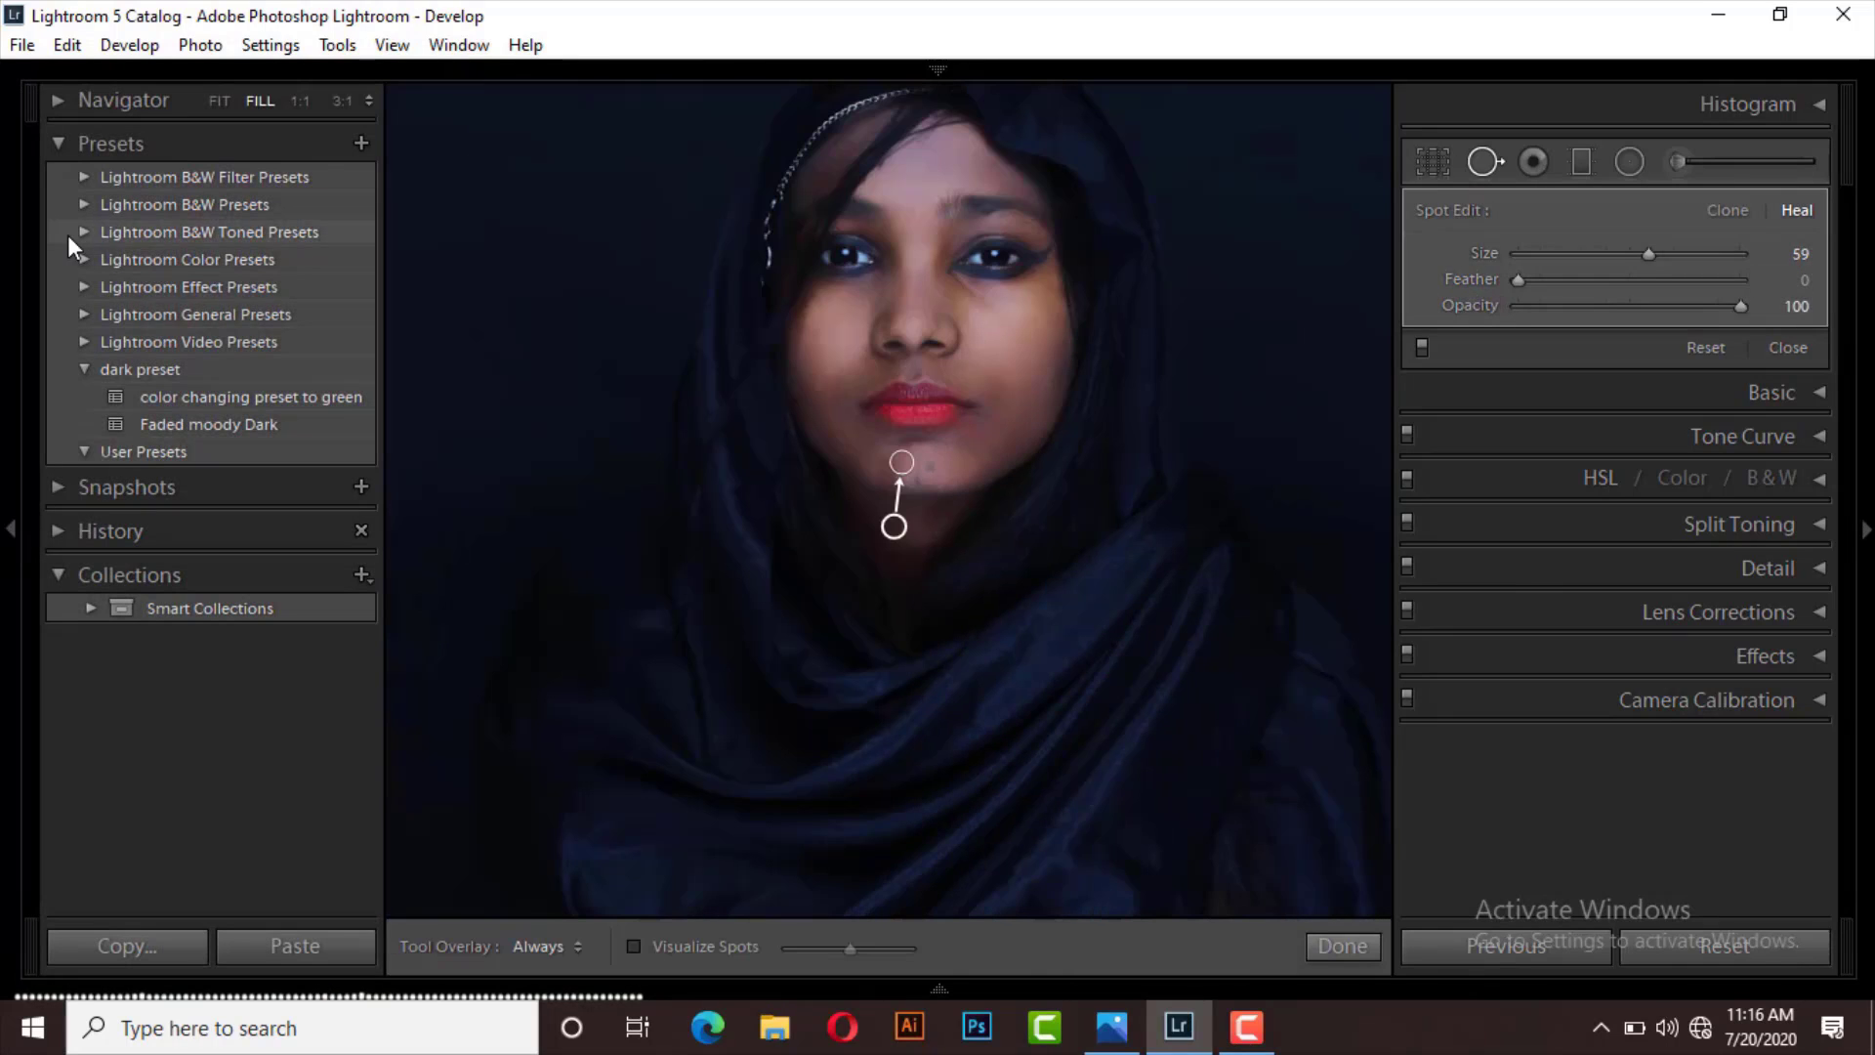
pyautogui.click(117, 101)
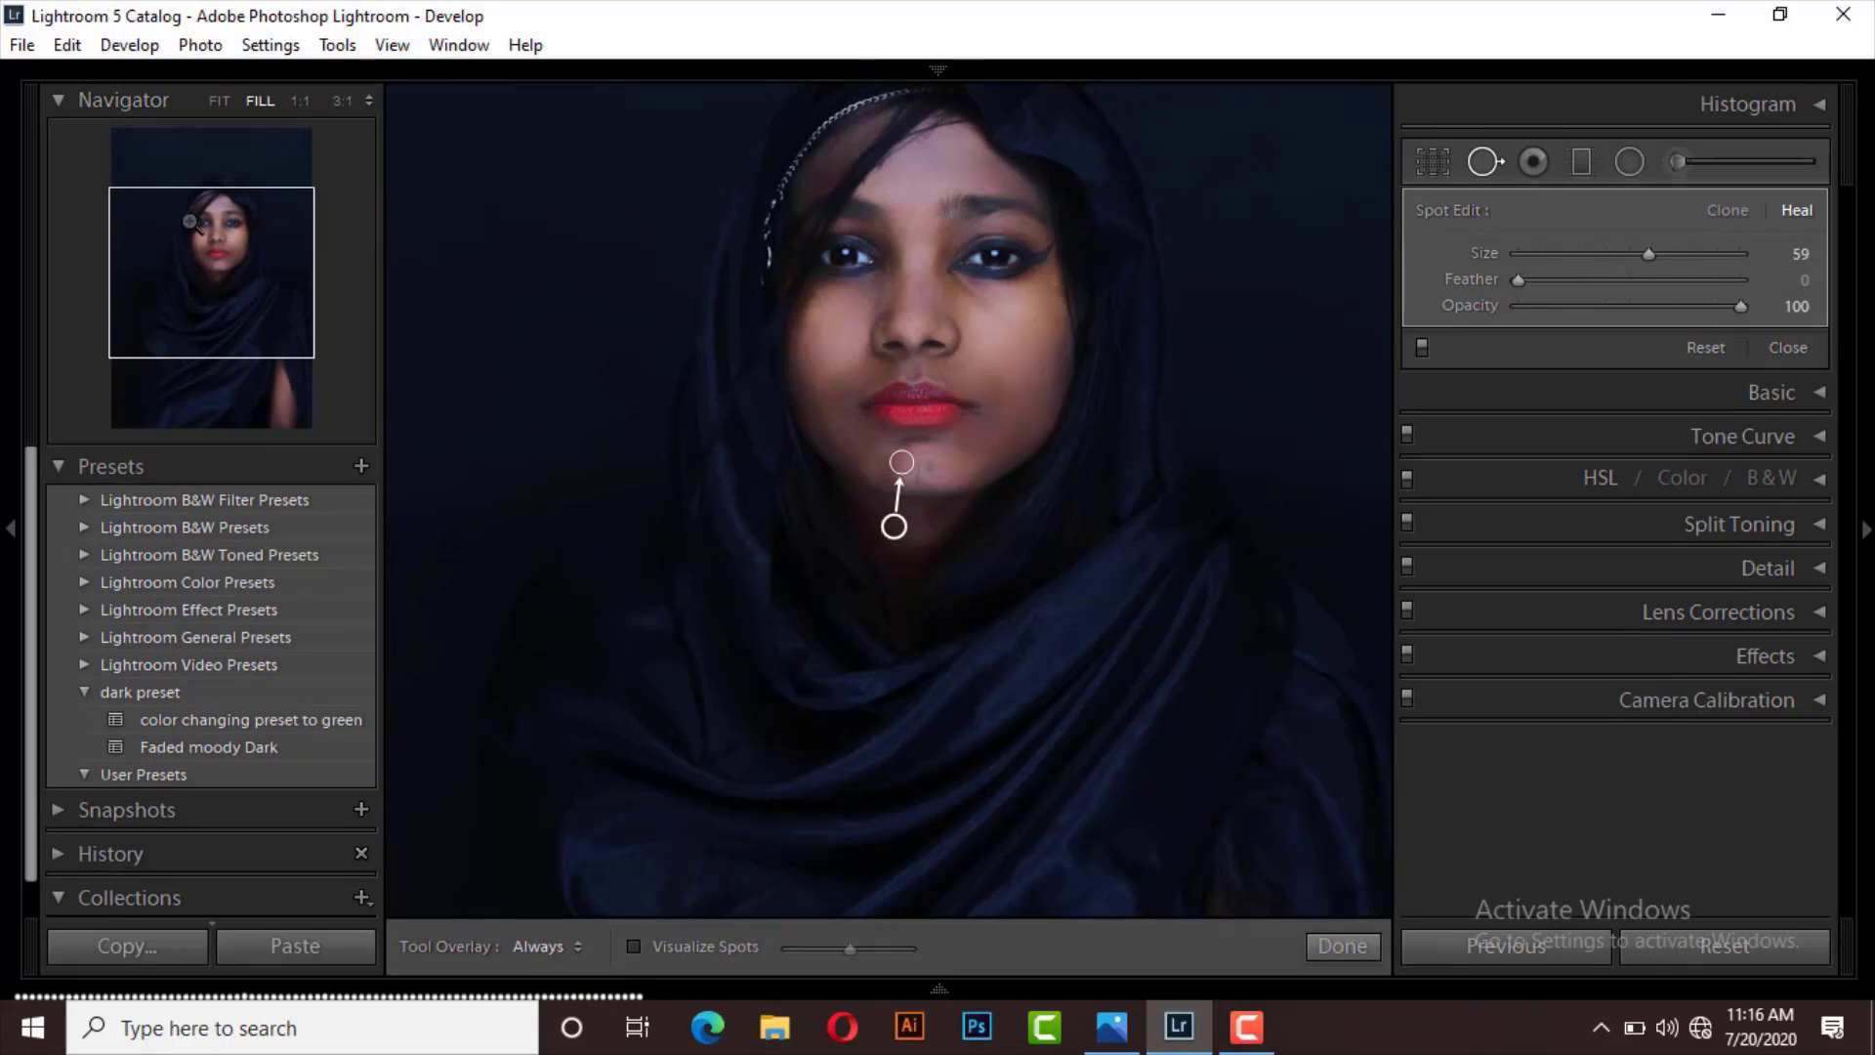
pyautogui.click(301, 101)
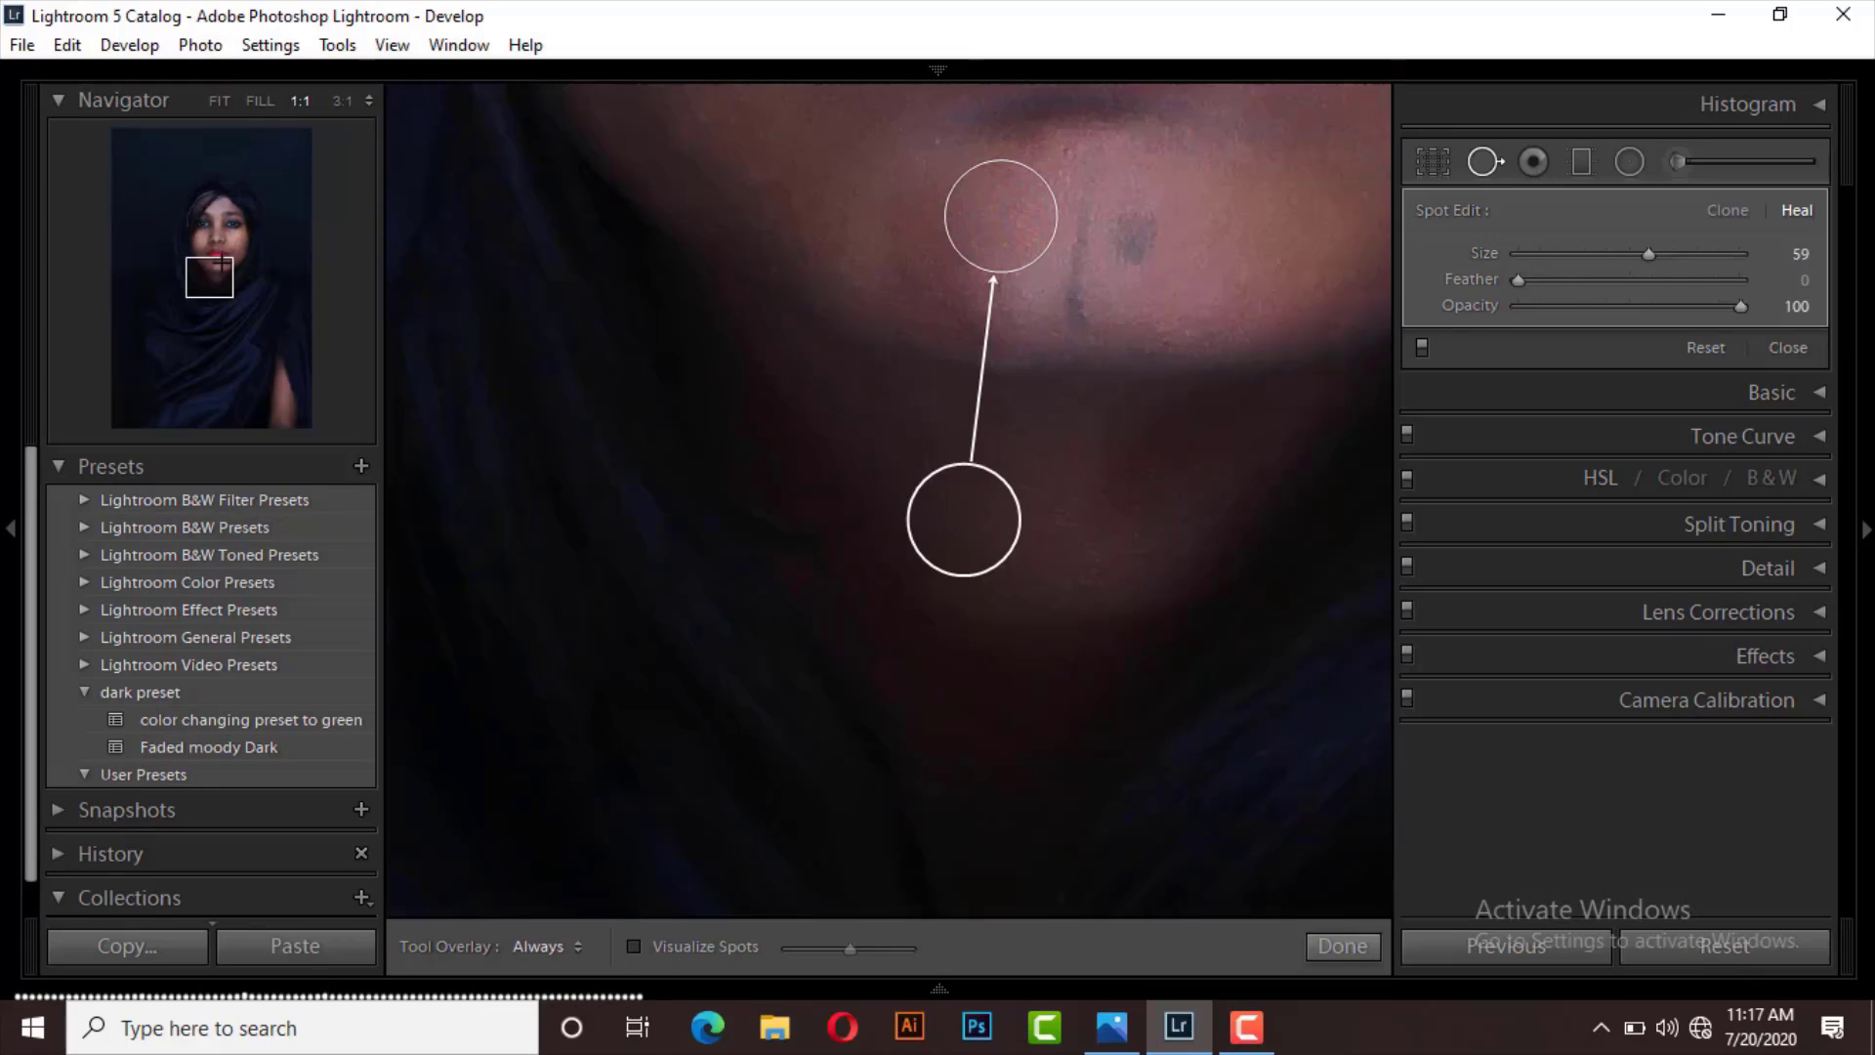
pyautogui.moveTo(209, 278); pyautogui.dragTo(217, 260)
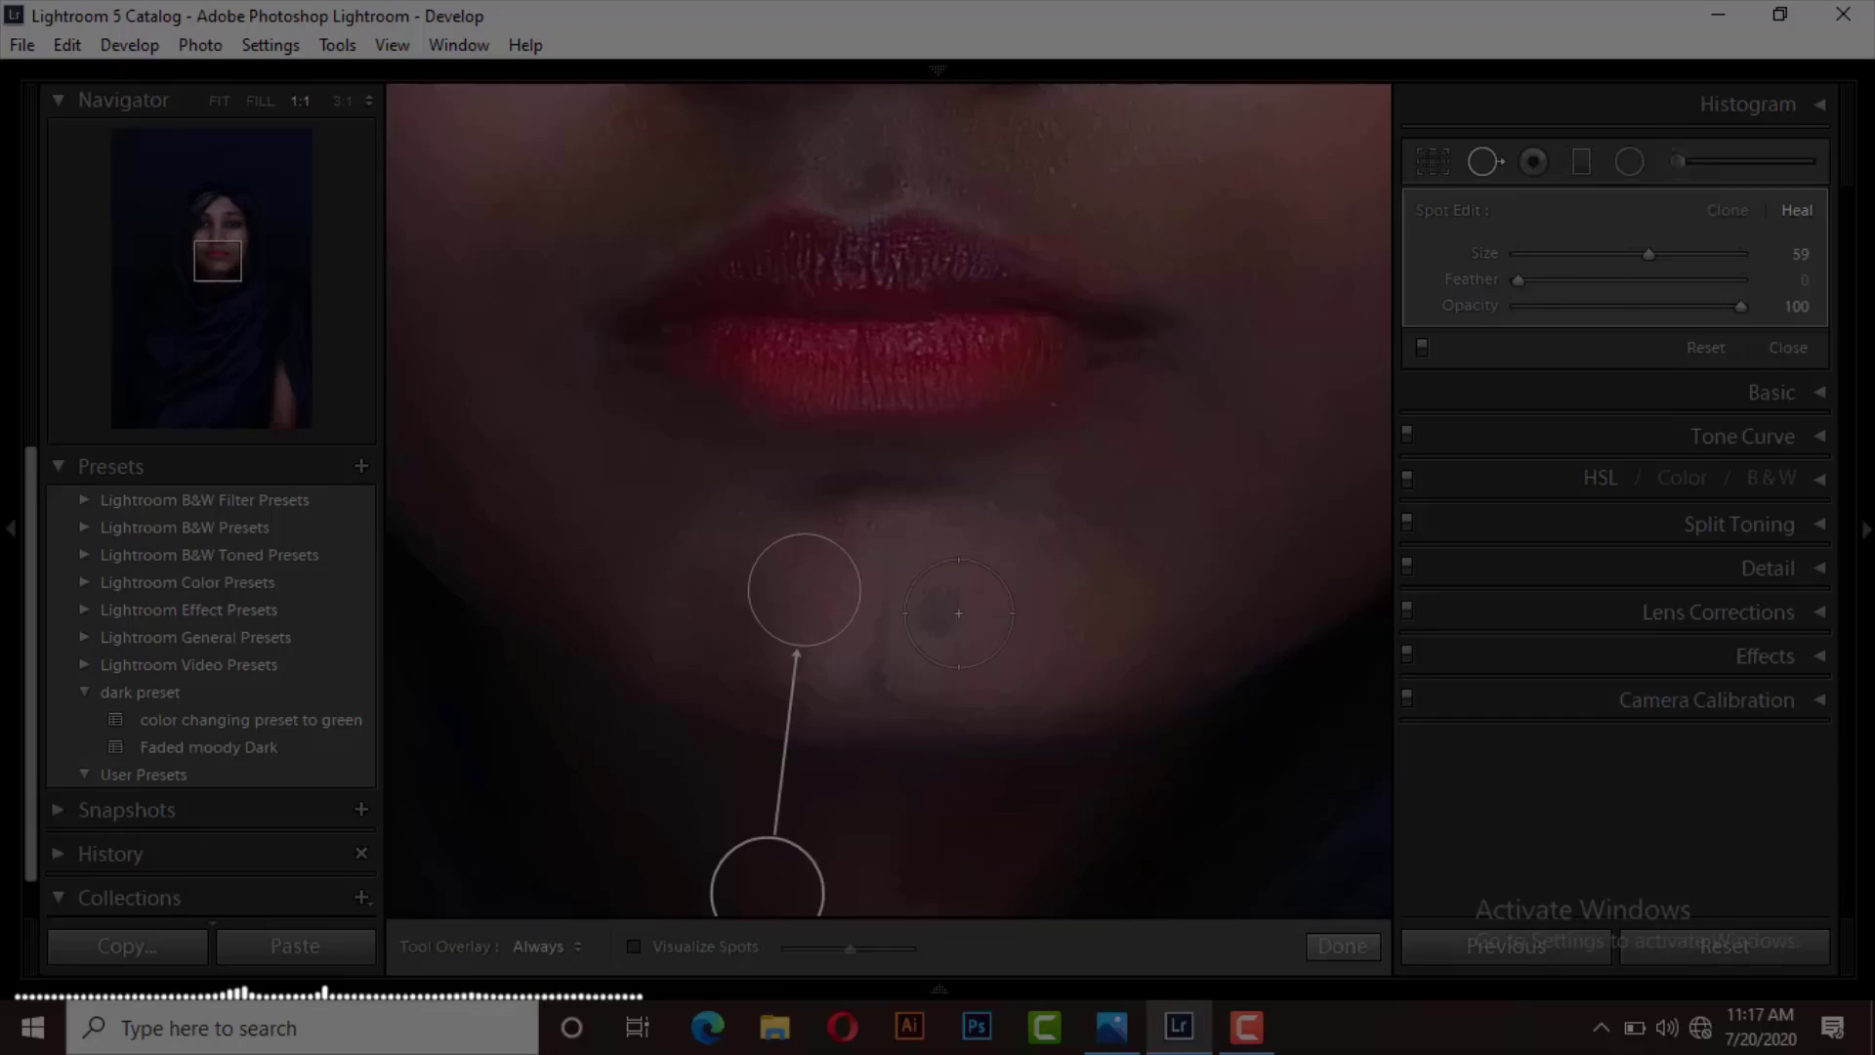
# Heal blemishes on the chin, lip corner, nose and both cheeks, including the right-cheek mole
pyautogui.click(950, 615)
pyautogui.click(878, 664)
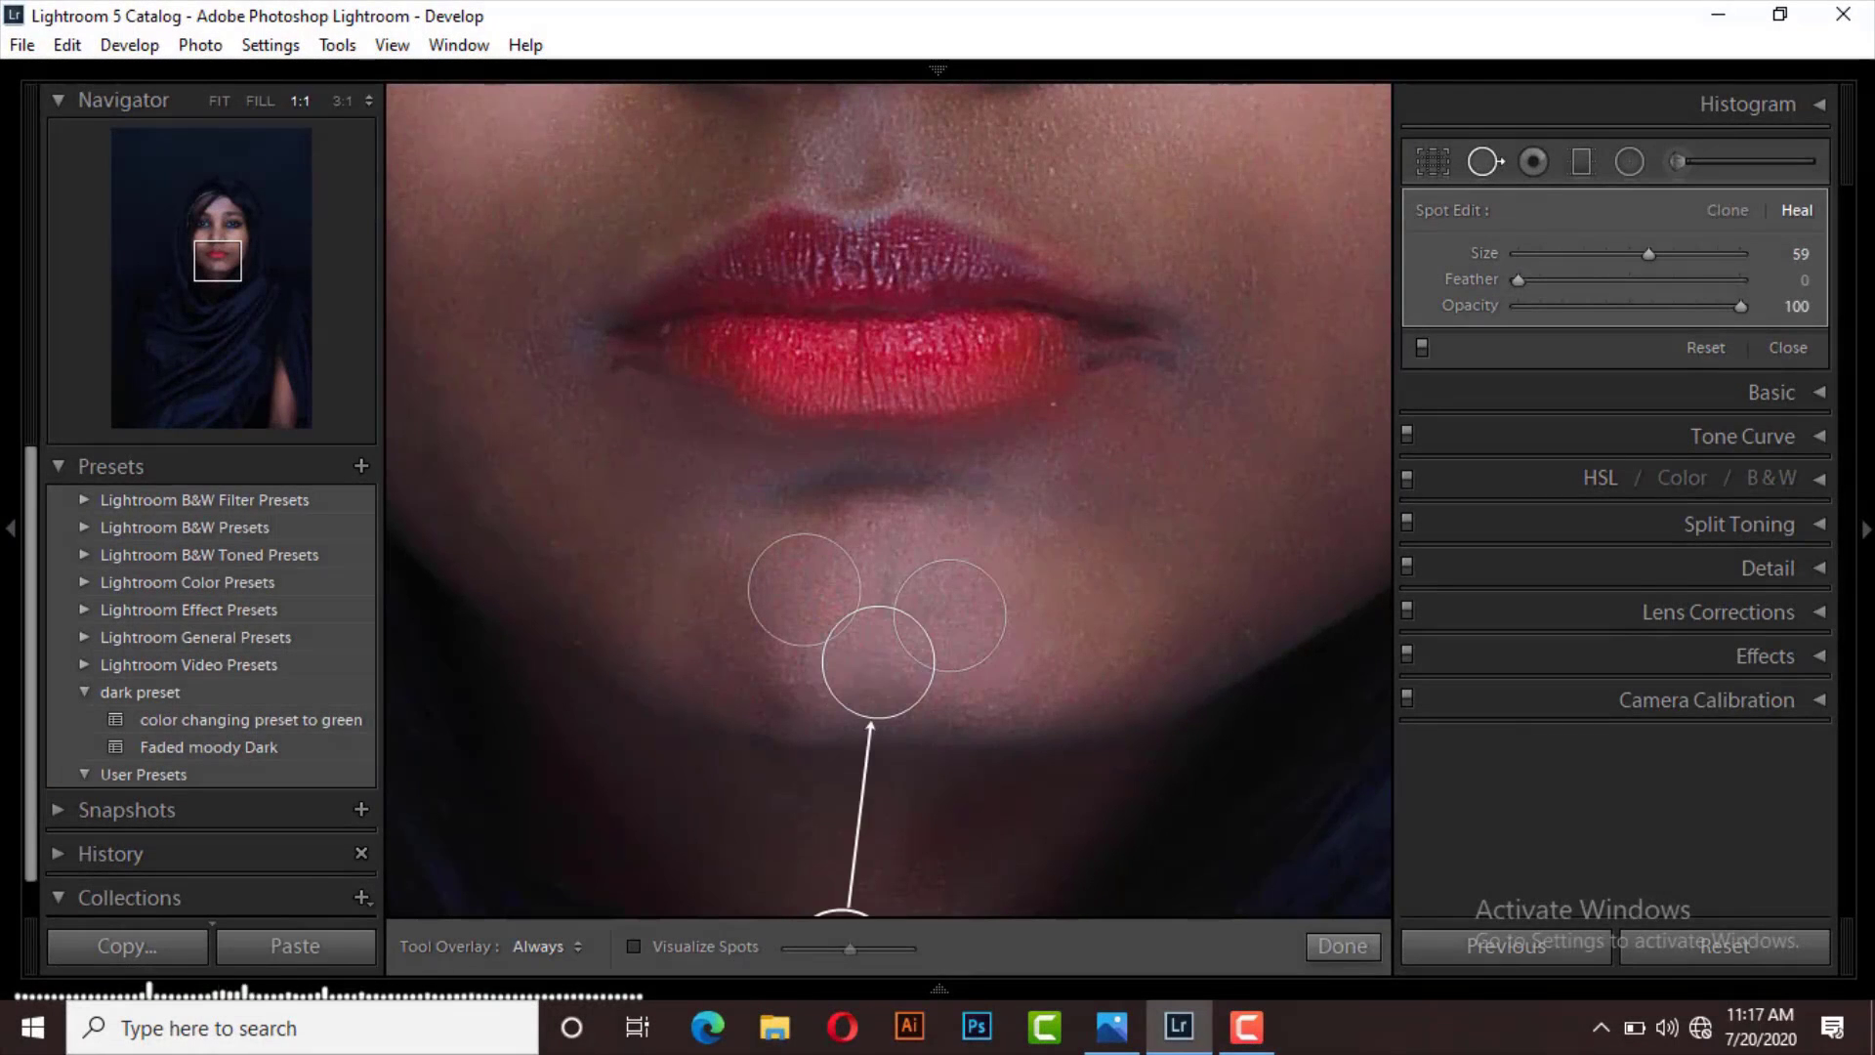
pyautogui.scroll(-3, 888, 586)
pyautogui.click(889, 574)
pyautogui.scroll(-5, 1105, 372)
pyautogui.click(1130, 352)
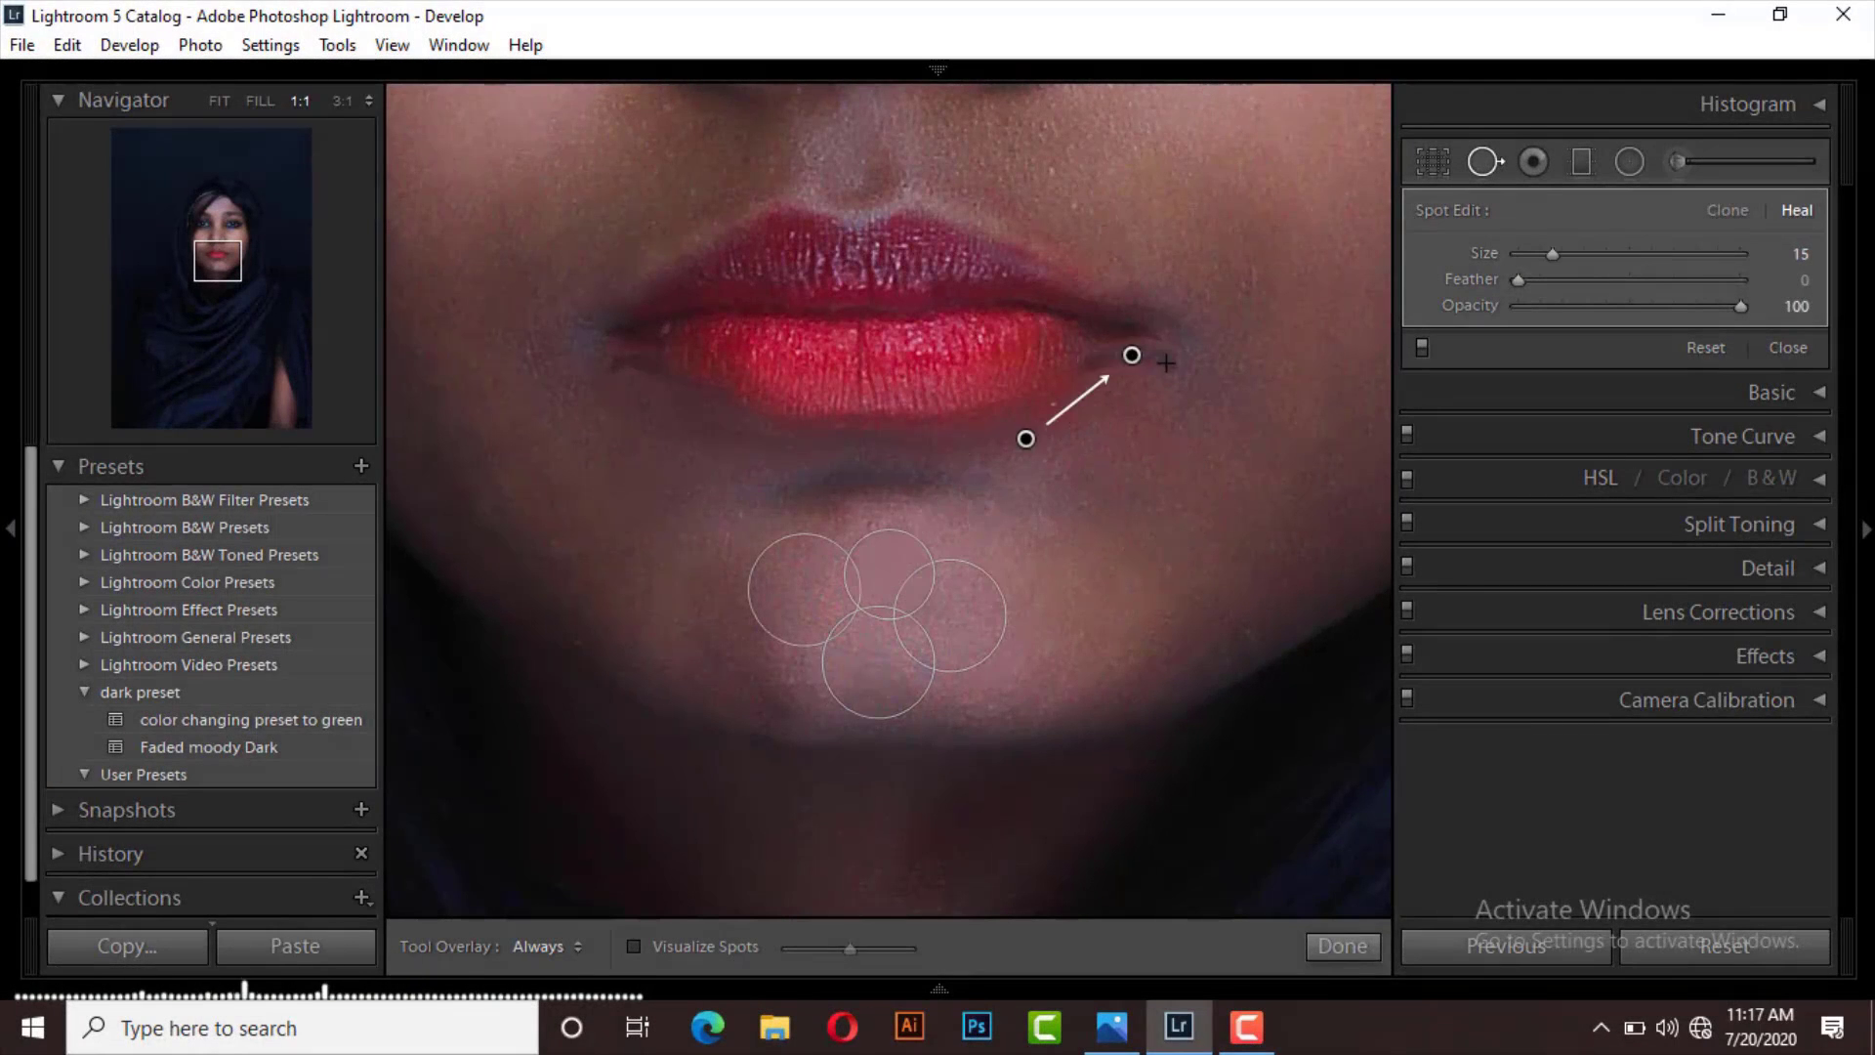
pyautogui.moveTo(606, 365)
pyautogui.mouseDown()
pyautogui.moveTo(664, 364)
pyautogui.moveTo(621, 398)
pyautogui.mouseUp()
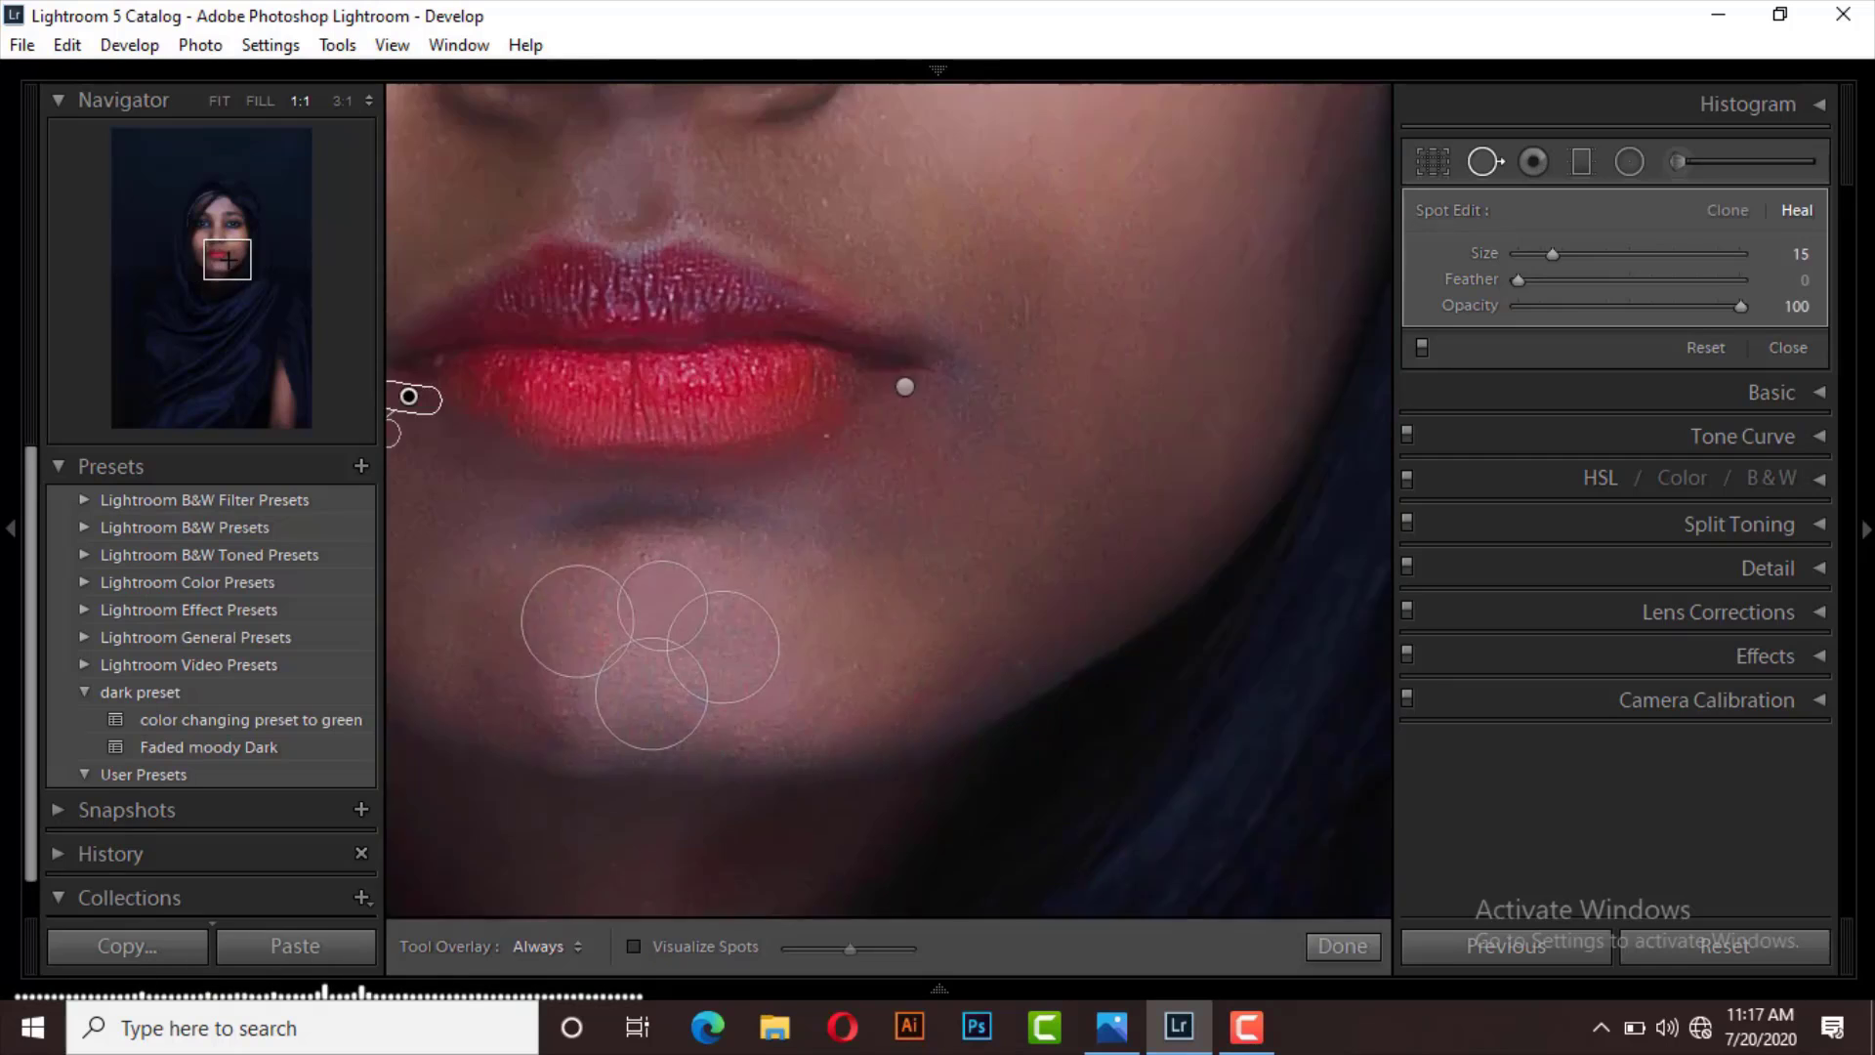
pyautogui.scroll(5, 603, 523)
pyautogui.click(536, 429)
pyautogui.click(462, 417)
pyautogui.click(437, 521)
pyautogui.click(706, 465)
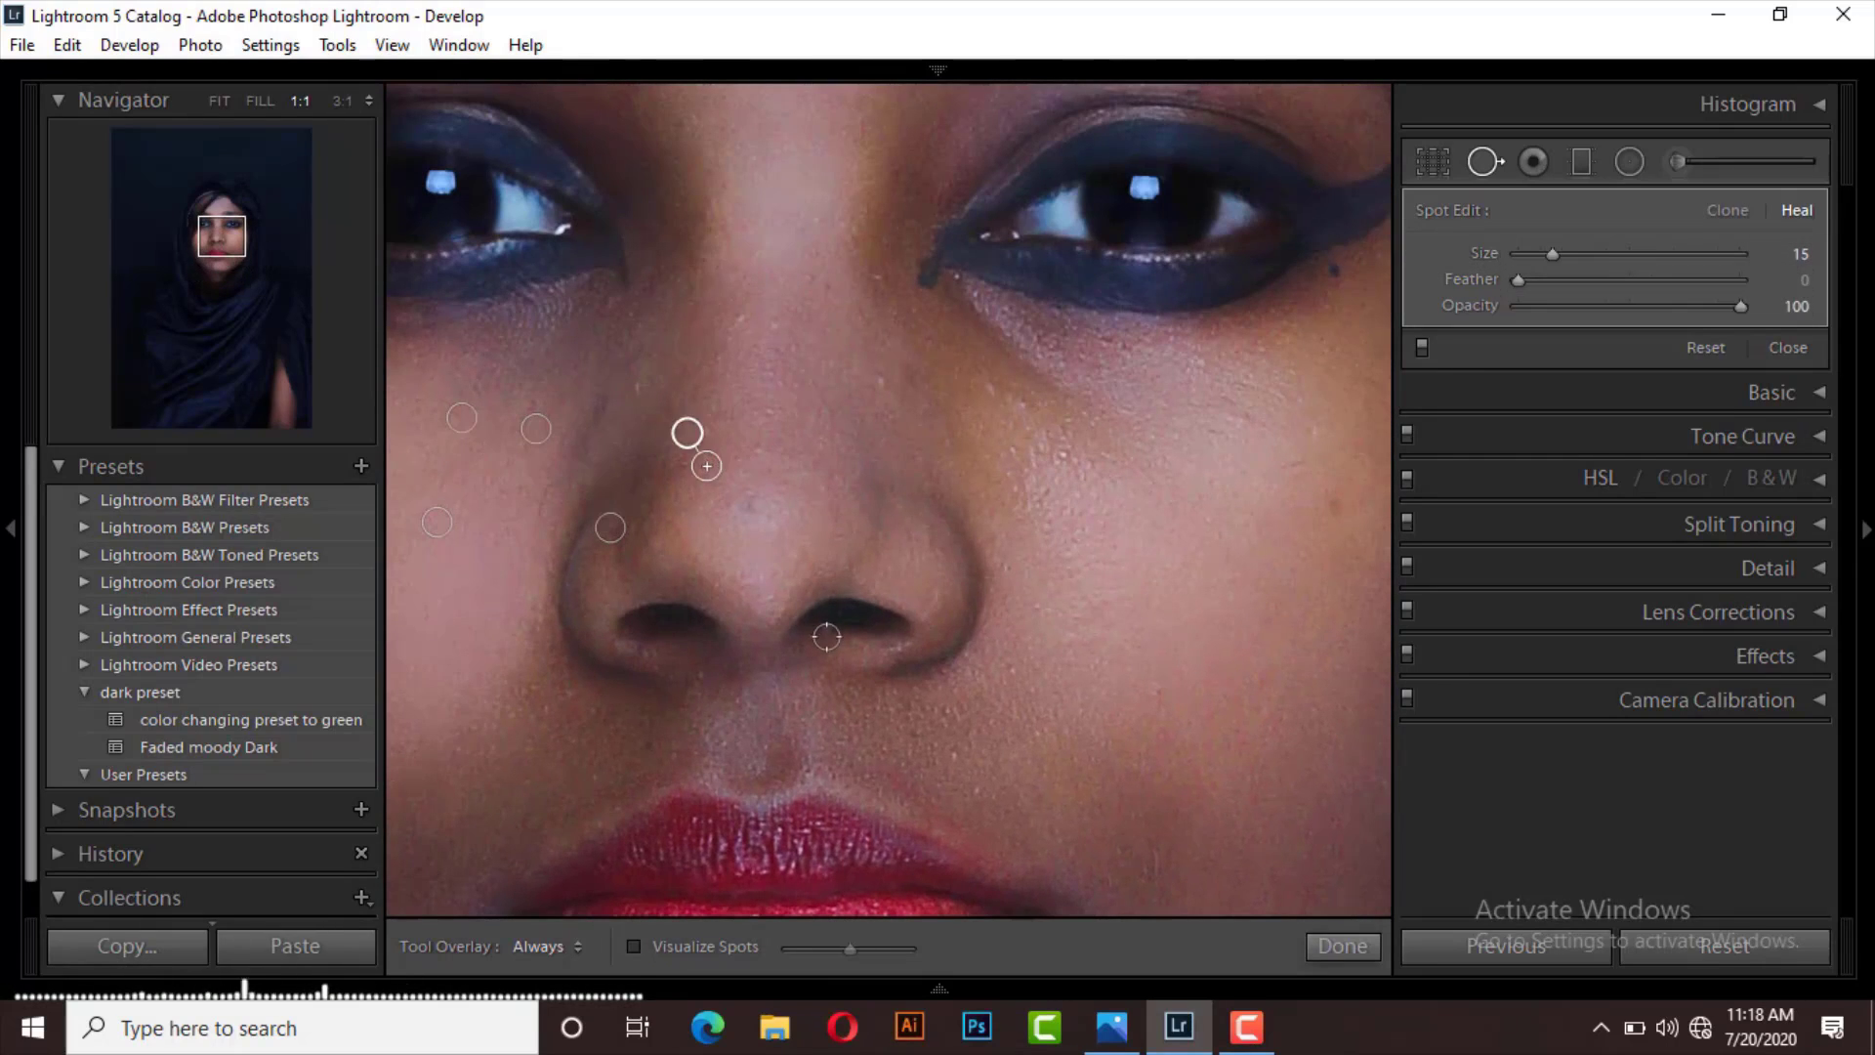
pyautogui.click(824, 629)
pyautogui.click(882, 386)
pyautogui.click(772, 327)
pyautogui.click(739, 320)
pyautogui.click(881, 281)
pyautogui.click(1024, 406)
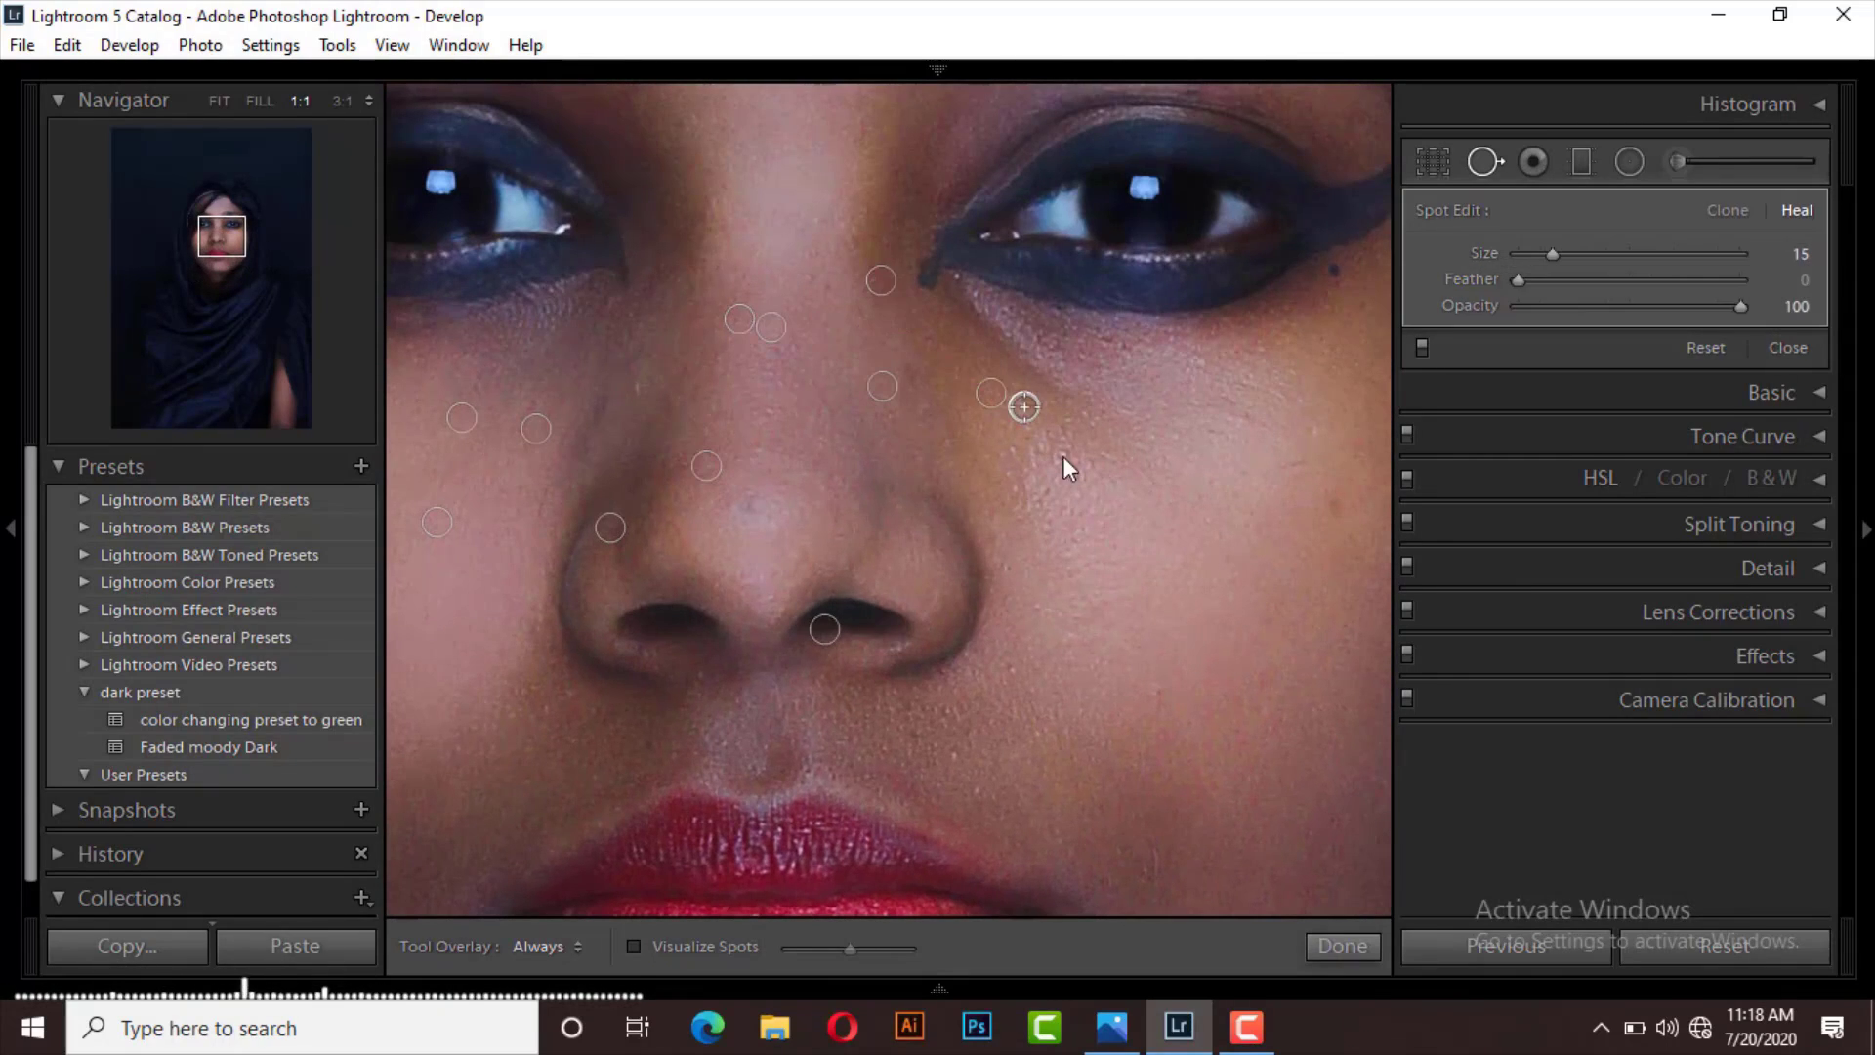
pyautogui.click(1067, 458)
pyautogui.click(1334, 506)
pyautogui.click(1334, 267)
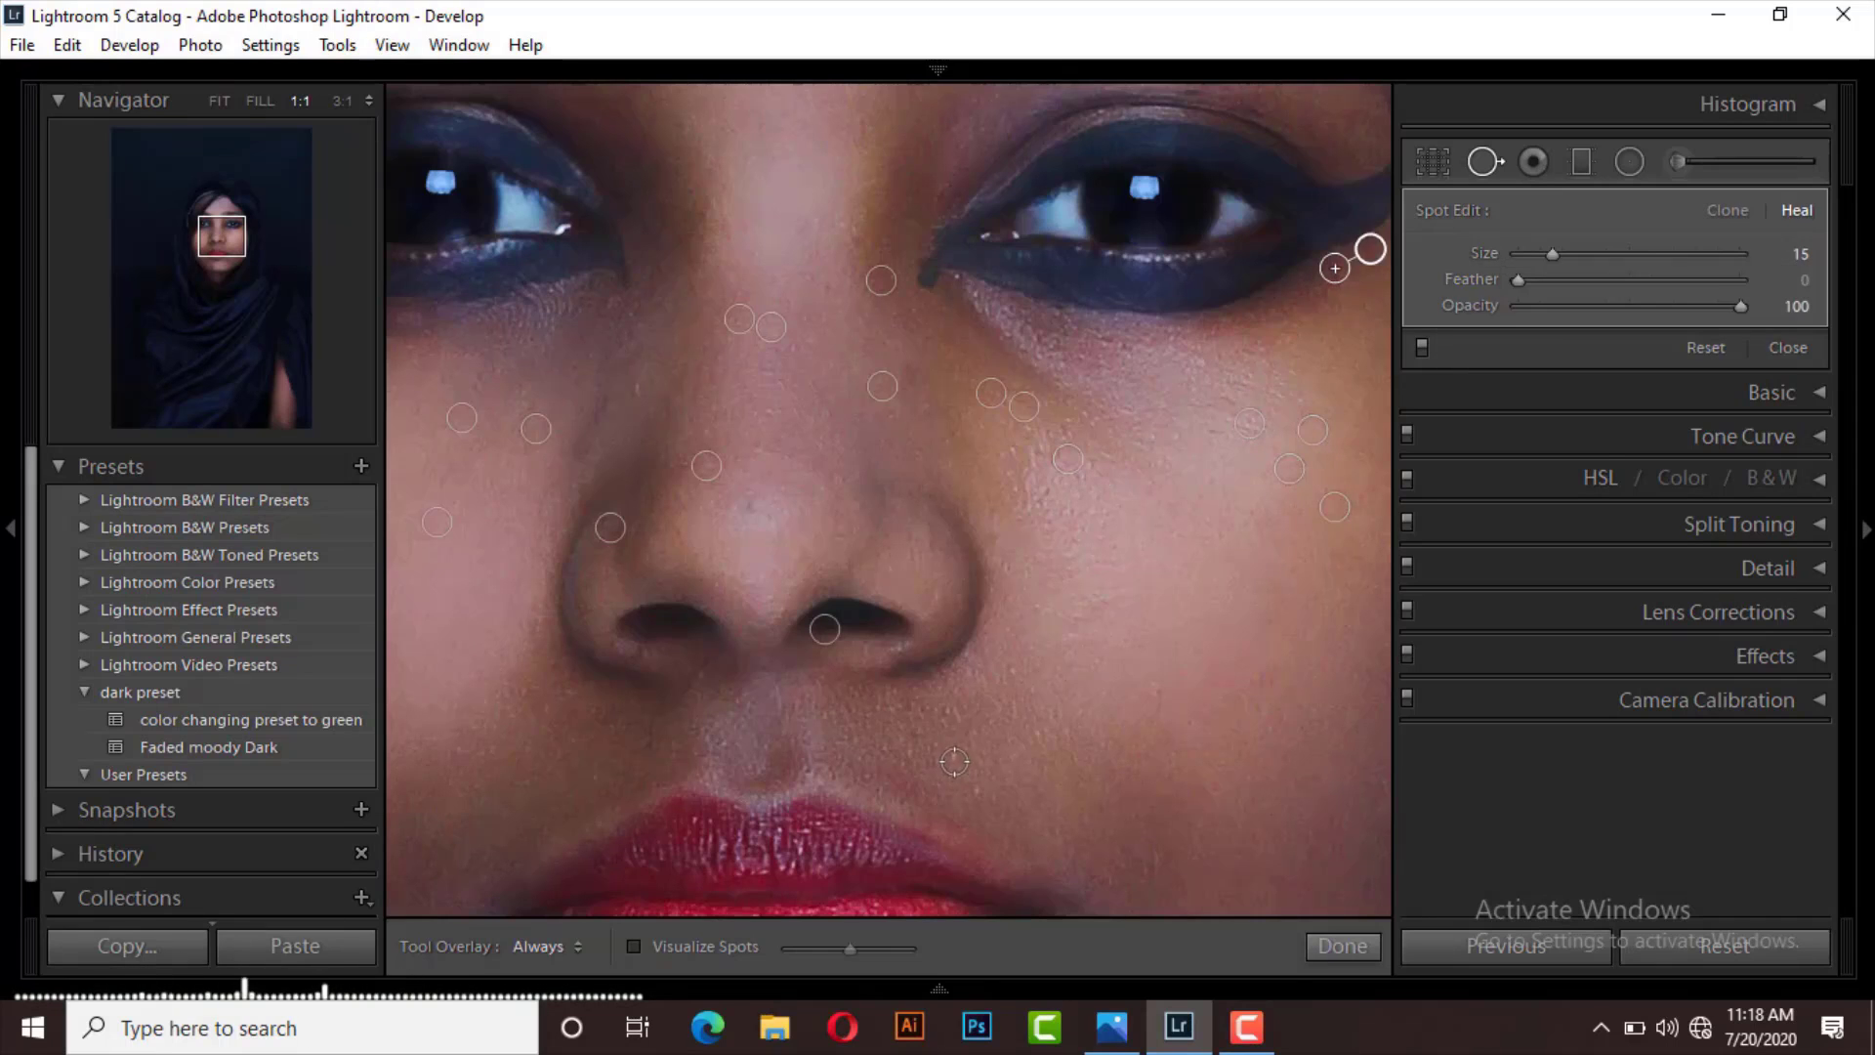
pyautogui.click(745, 509)
# Heal the remaining spots around the lips and under the left eye, undoing one stray stroke
pyautogui.hscroll(-5, 640, 366)
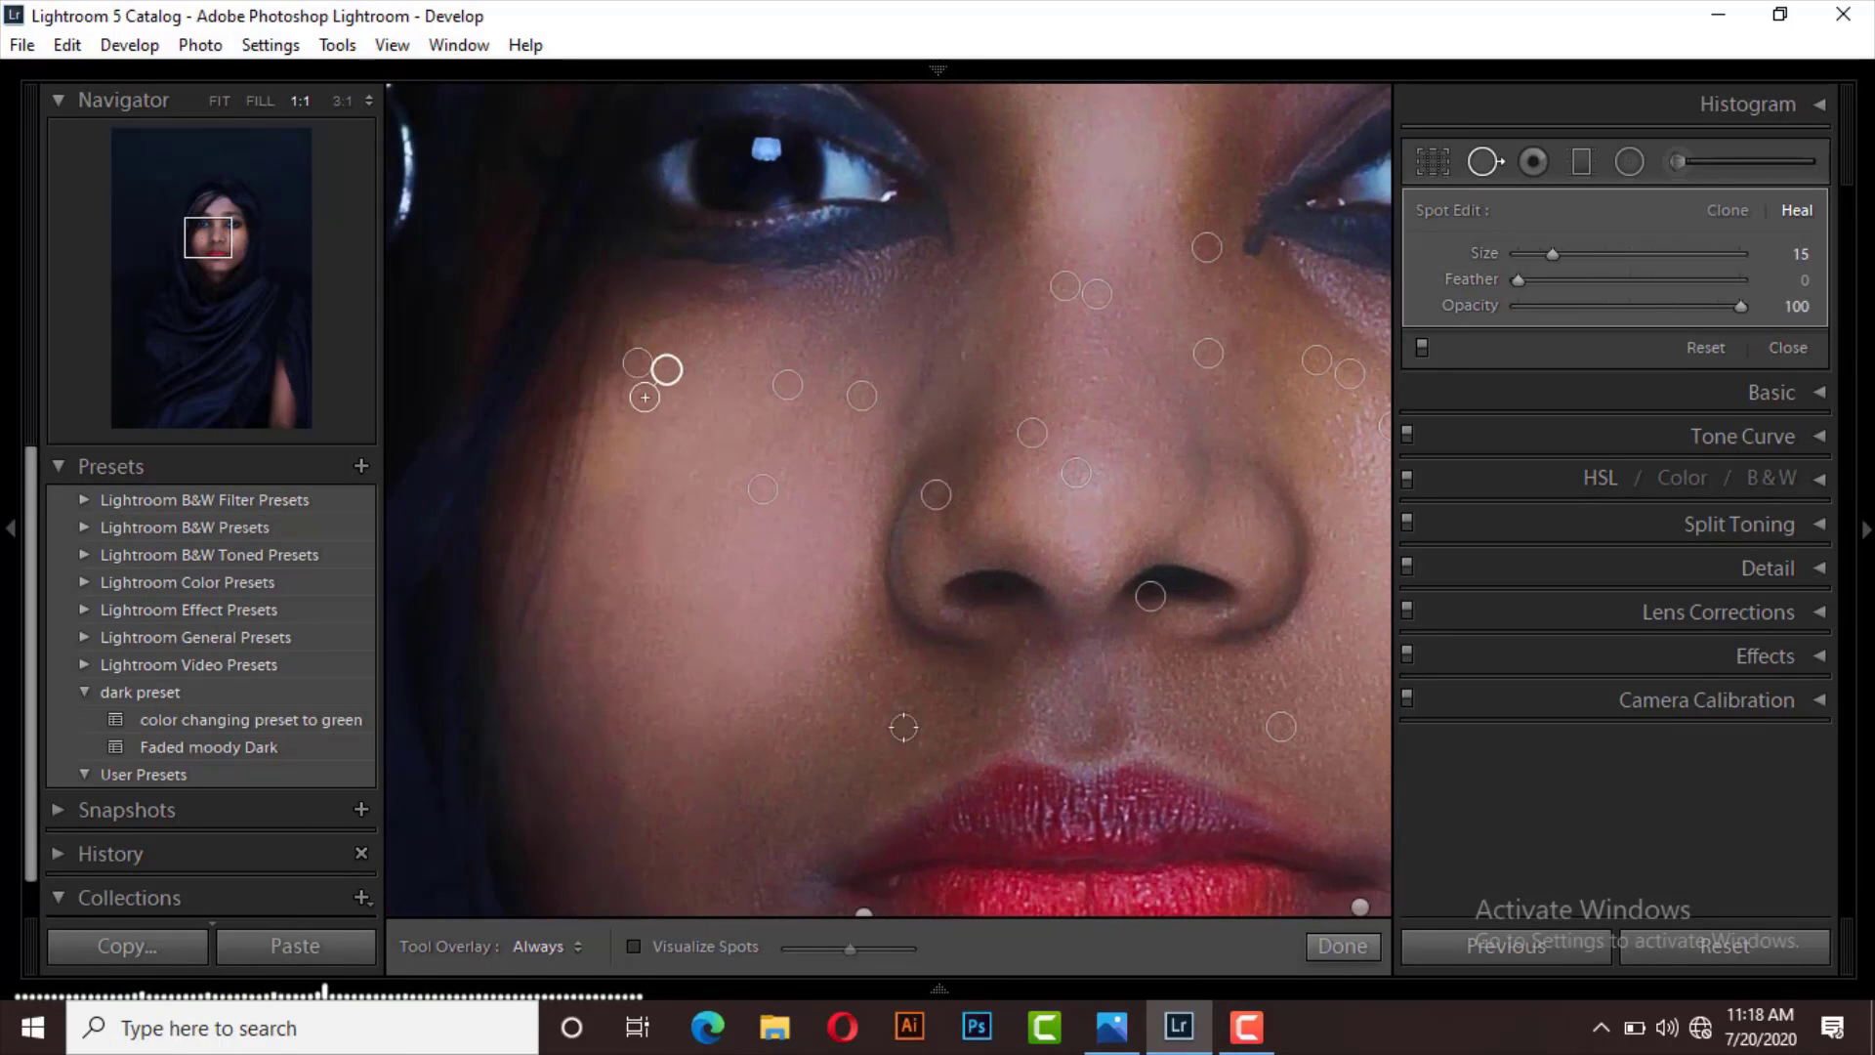
pyautogui.scroll(-3, 657, 368)
pyautogui.scroll(-2, 977, 469)
pyautogui.click(699, 590)
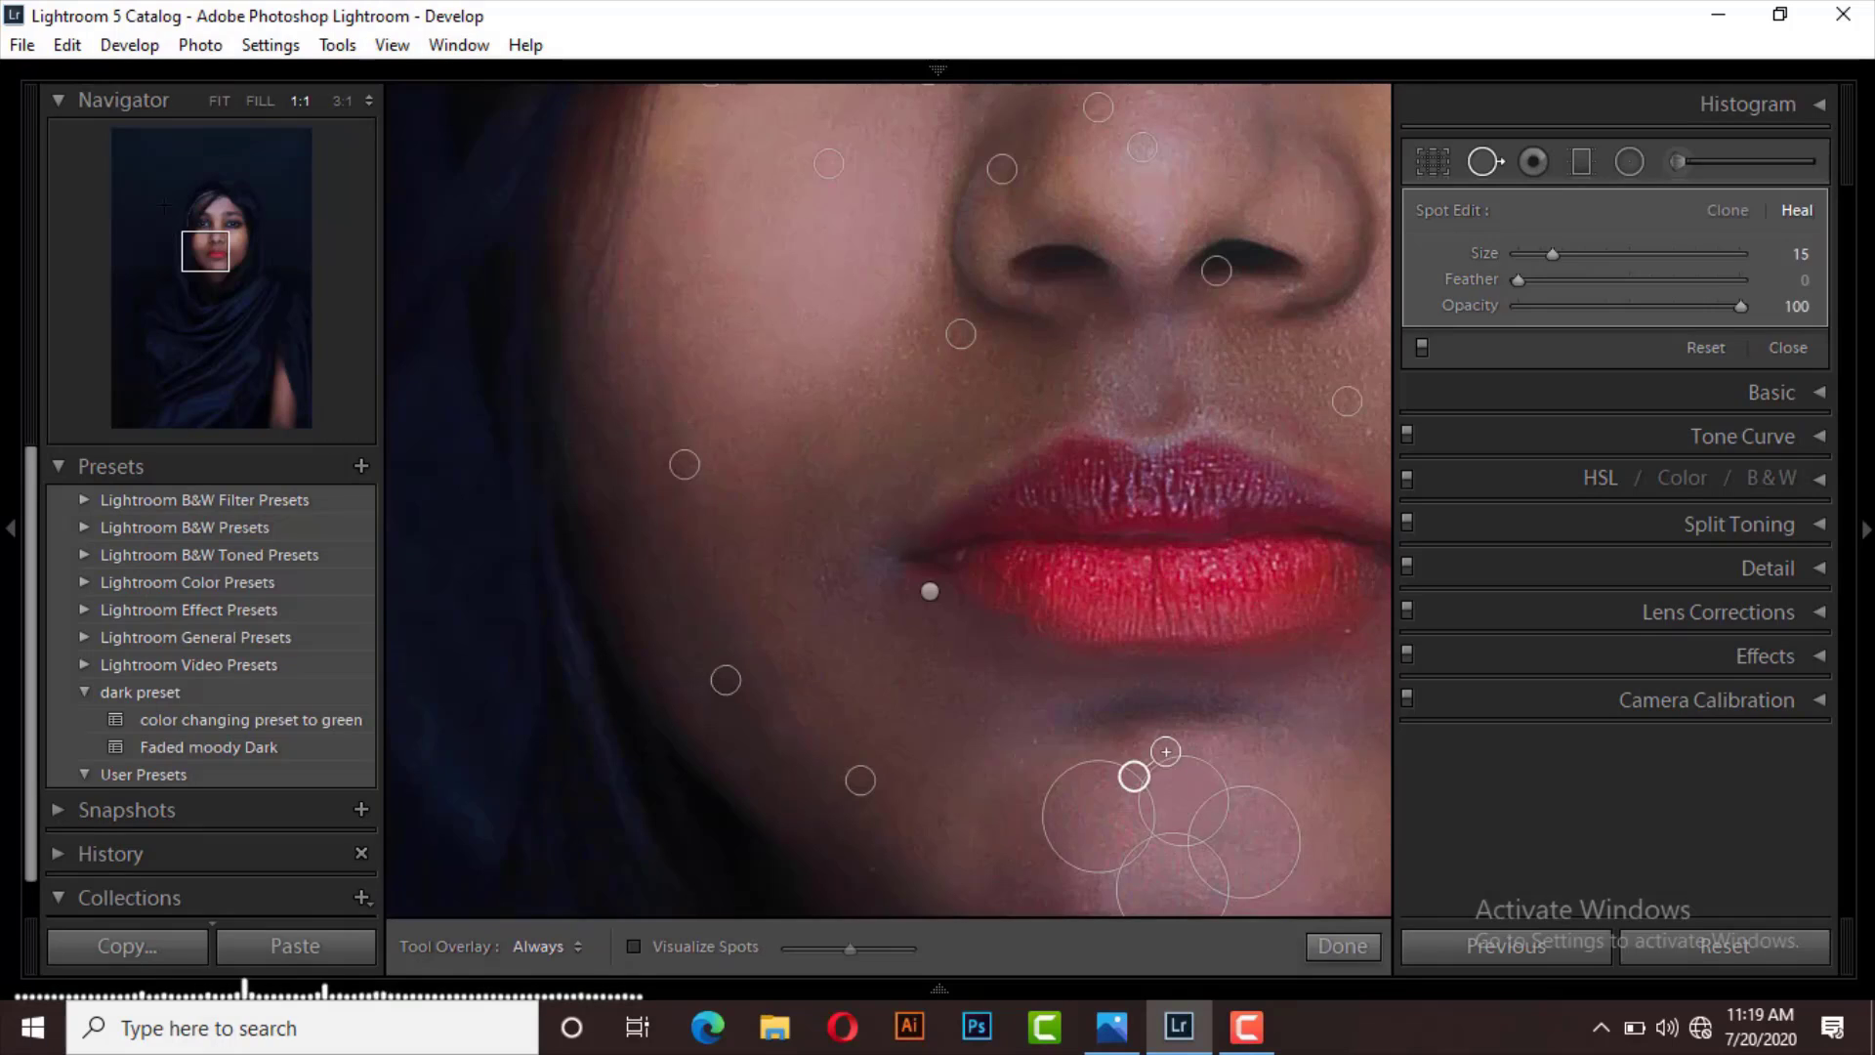
pyautogui.scroll(3, 976, 635)
pyautogui.hscroll(3, 977, 635)
pyautogui.click(1113, 232)
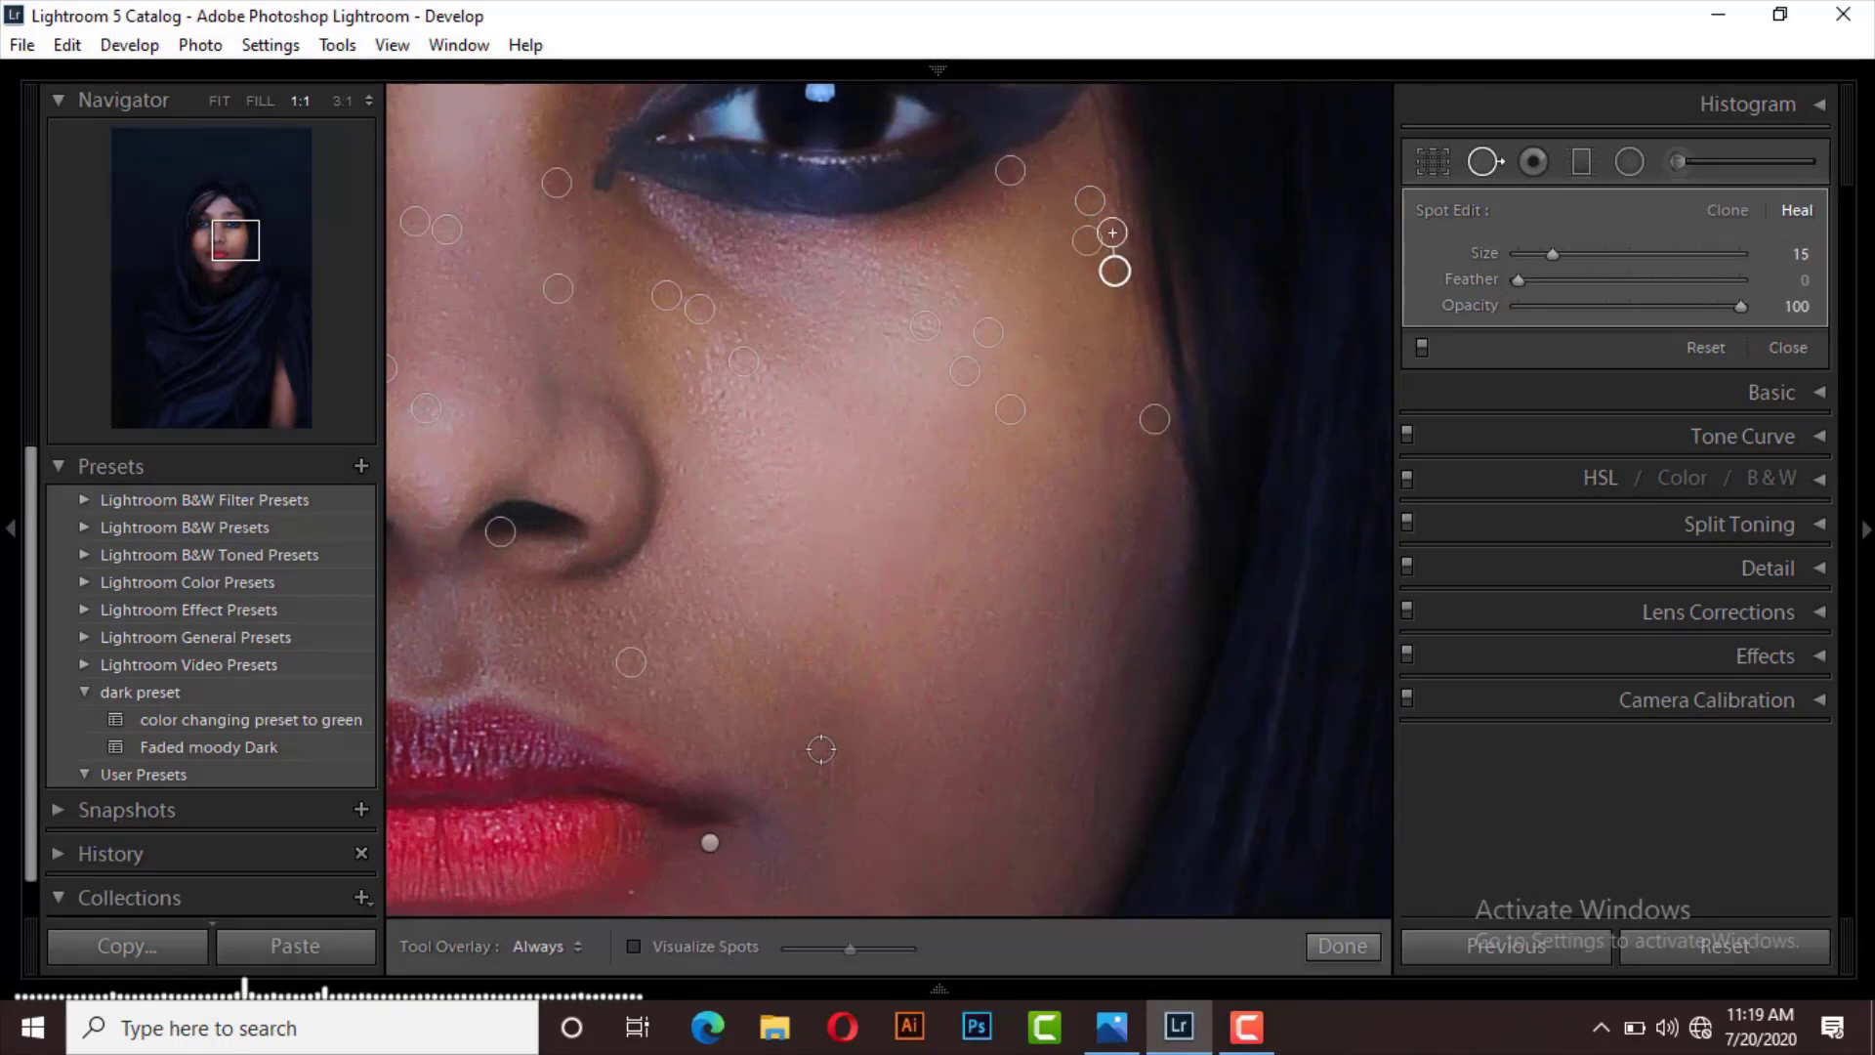
pyautogui.moveTo(823, 747); pyautogui.dragTo(824, 840)
pyautogui.click(773, 808)
pyautogui.moveTo(542, 662)
pyautogui.mouseDown()
pyautogui.moveTo(630, 702)
pyautogui.moveTo(649, 660)
pyautogui.mouseUp()
pyautogui.scroll(3, 636, 675)
pyautogui.hscroll(-2, 635, 676)
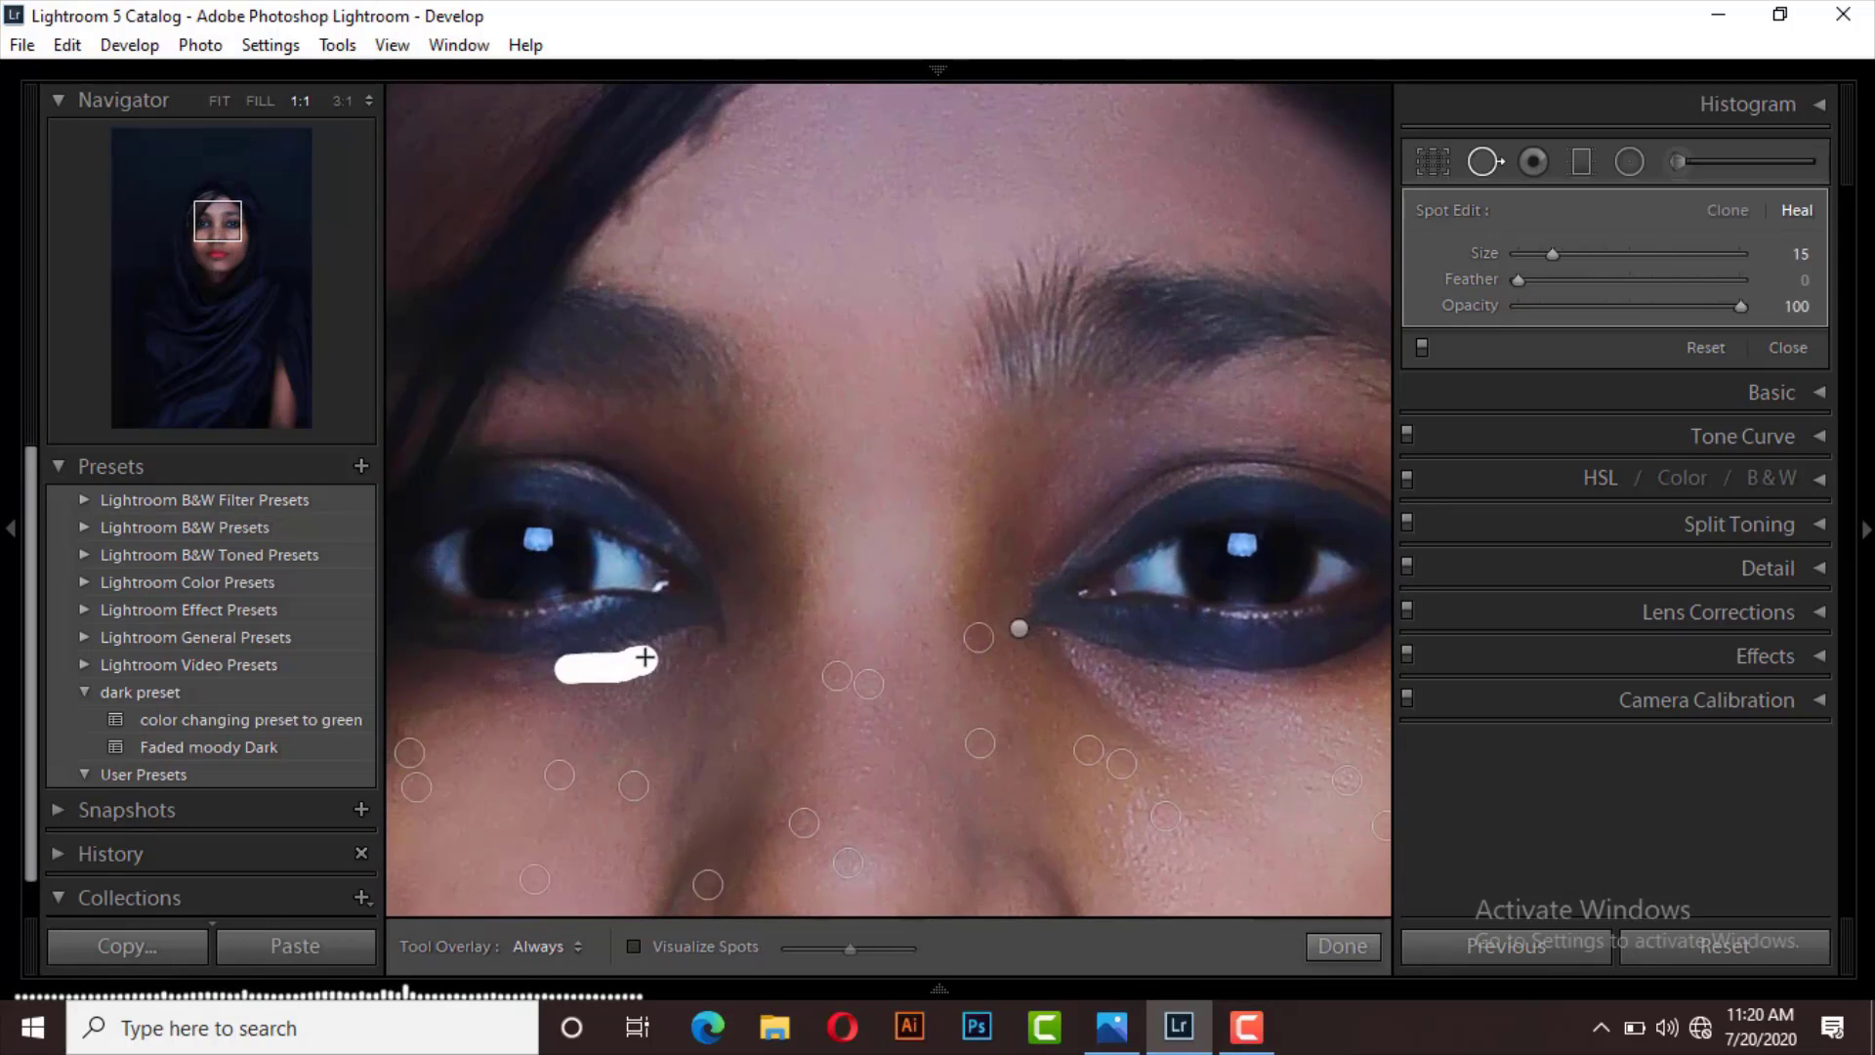
pyautogui.hotkey('ctrl', 'z')
pyautogui.click(627, 663)
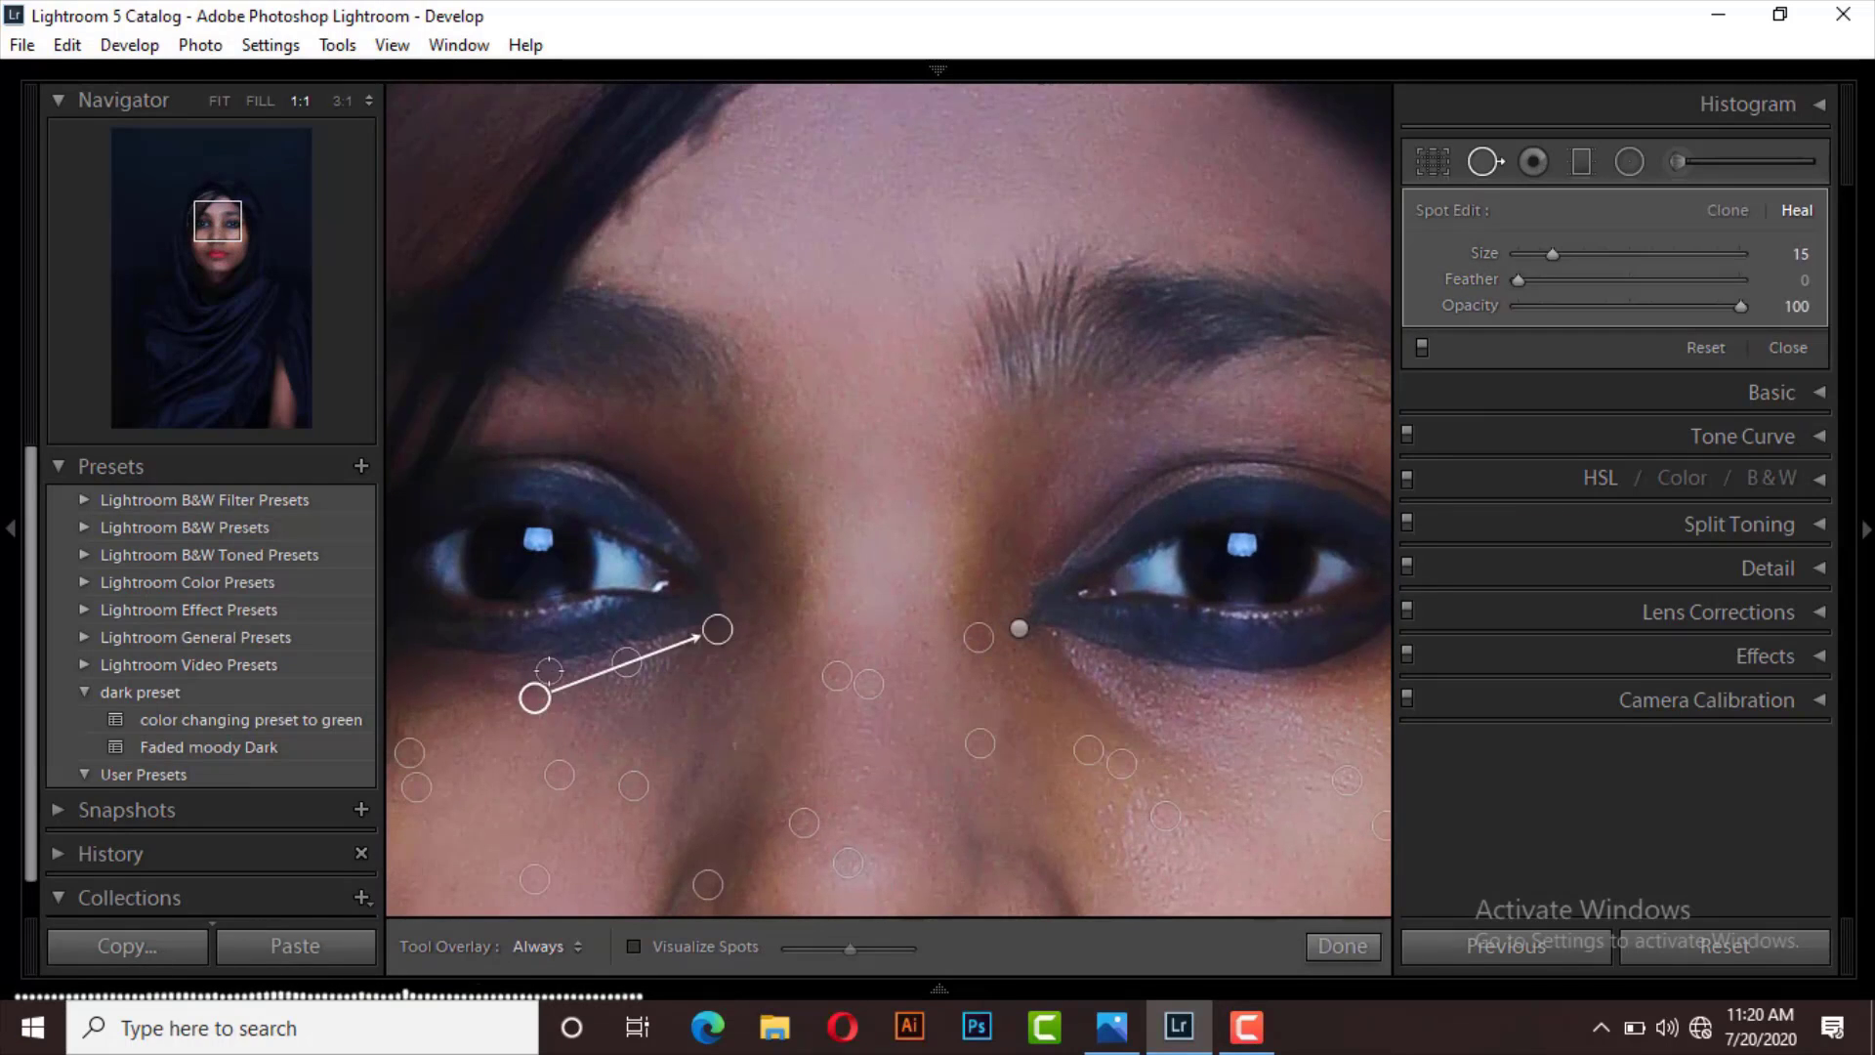
pyautogui.hscroll(-4, 818, 628)
pyautogui.scroll(3, 1059, 218)
pyautogui.hscroll(4, 1058, 218)
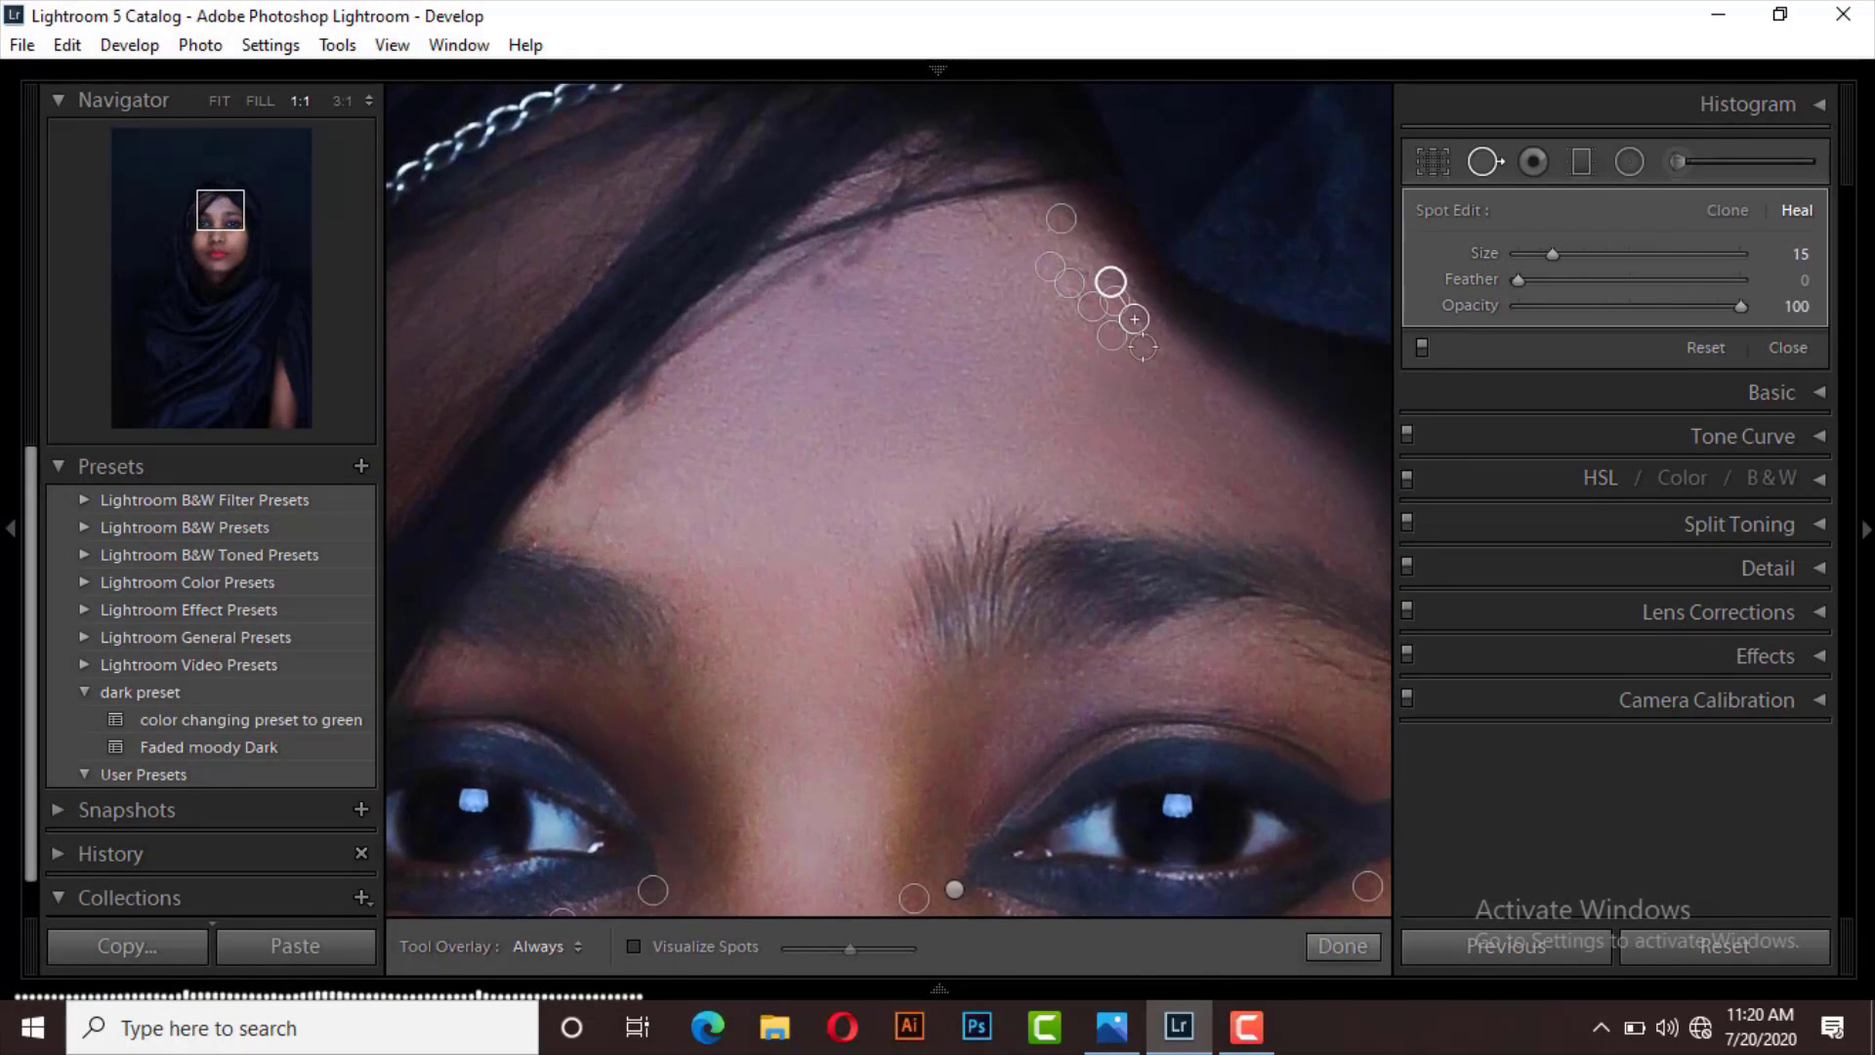
# Heal the blemishes across the forehead, between the brows and near the left eye
pyautogui.click(819, 277)
pyautogui.click(881, 235)
pyautogui.click(786, 336)
pyautogui.click(763, 390)
pyautogui.click(592, 511)
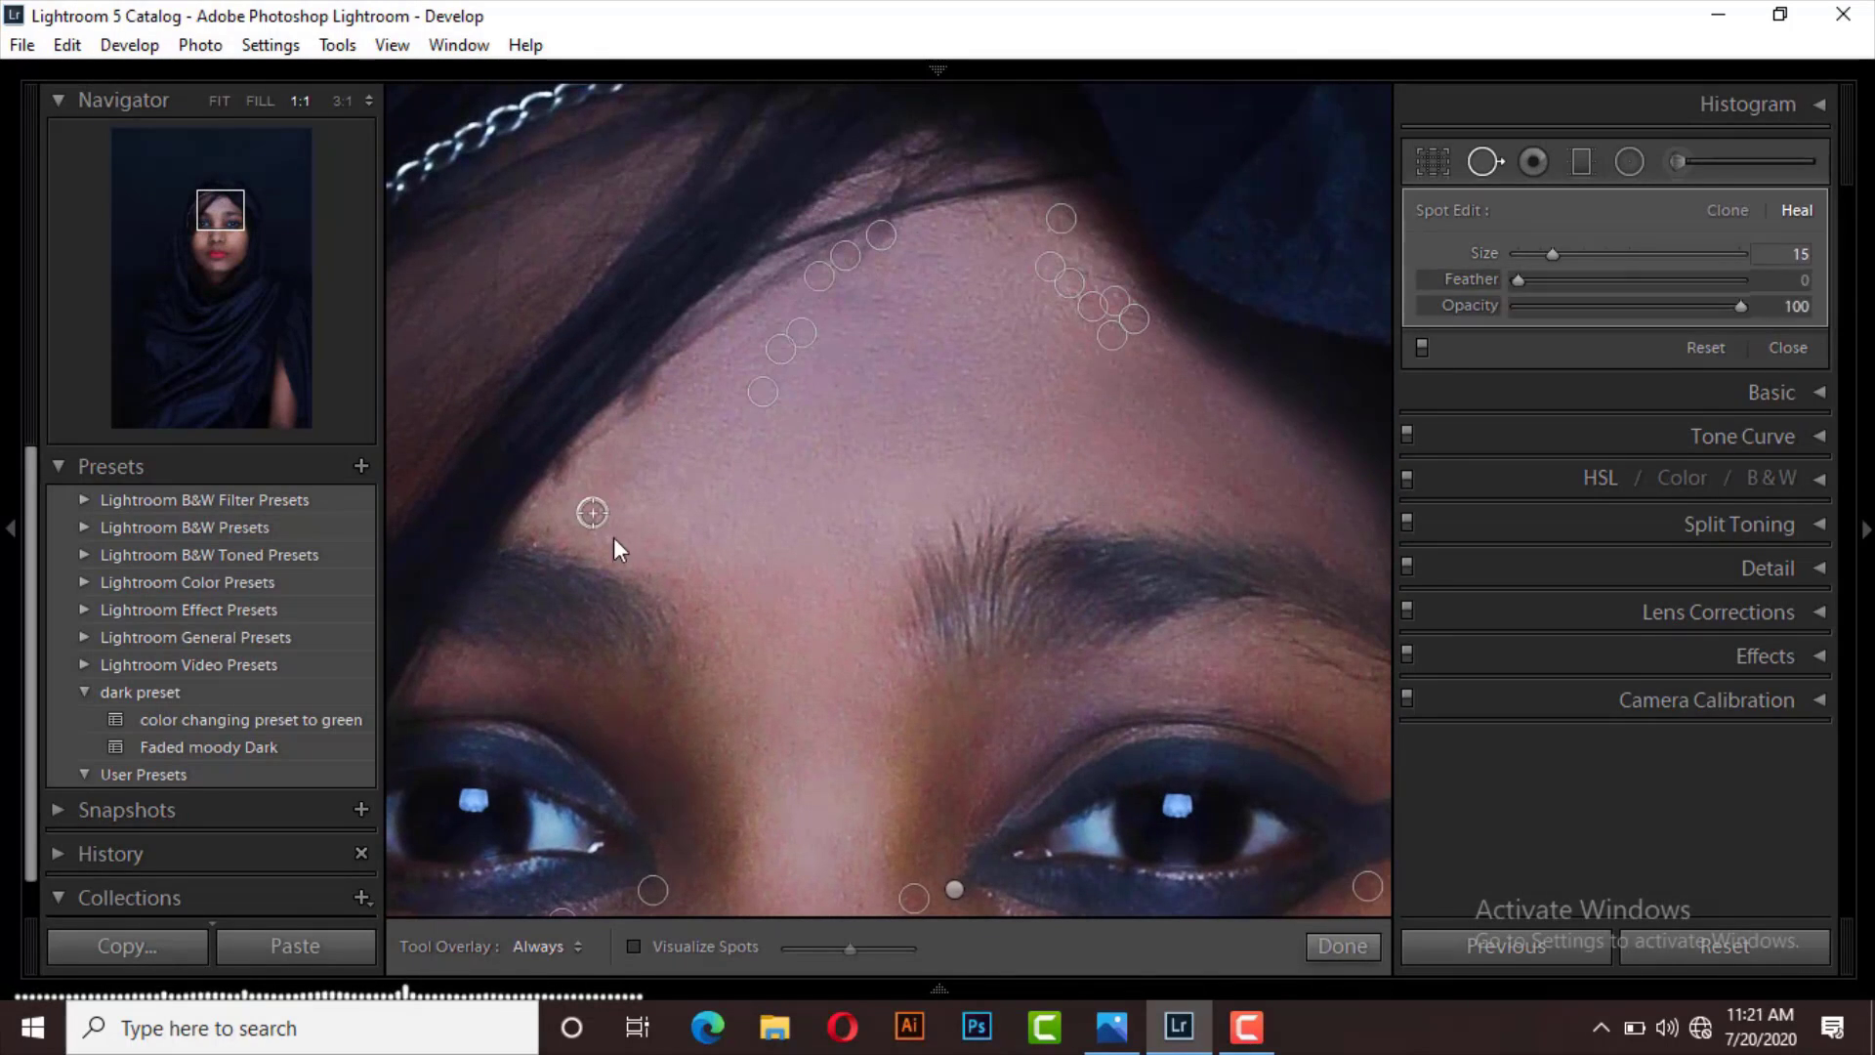
pyautogui.click(679, 583)
pyautogui.click(722, 785)
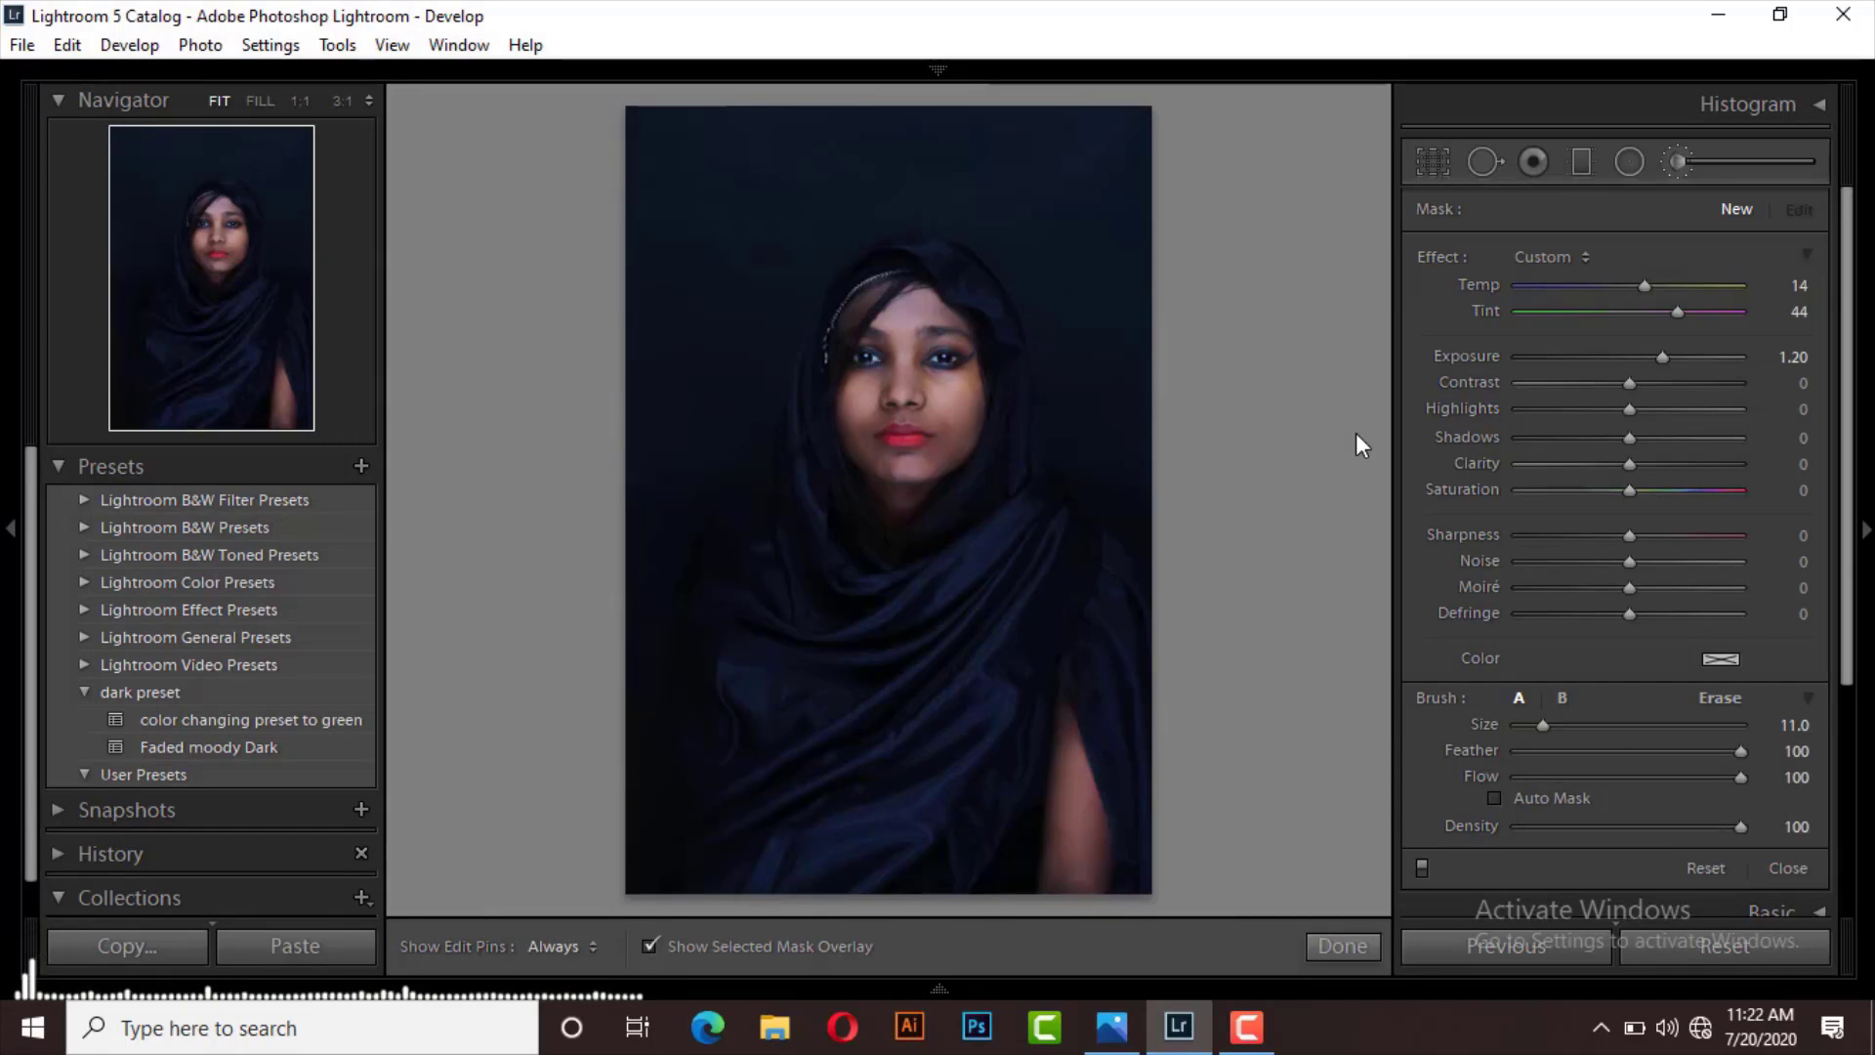
# Shrink the warming adjustment brush to size 5 and ease its exposure to 0.30
pyautogui.click(301, 100)
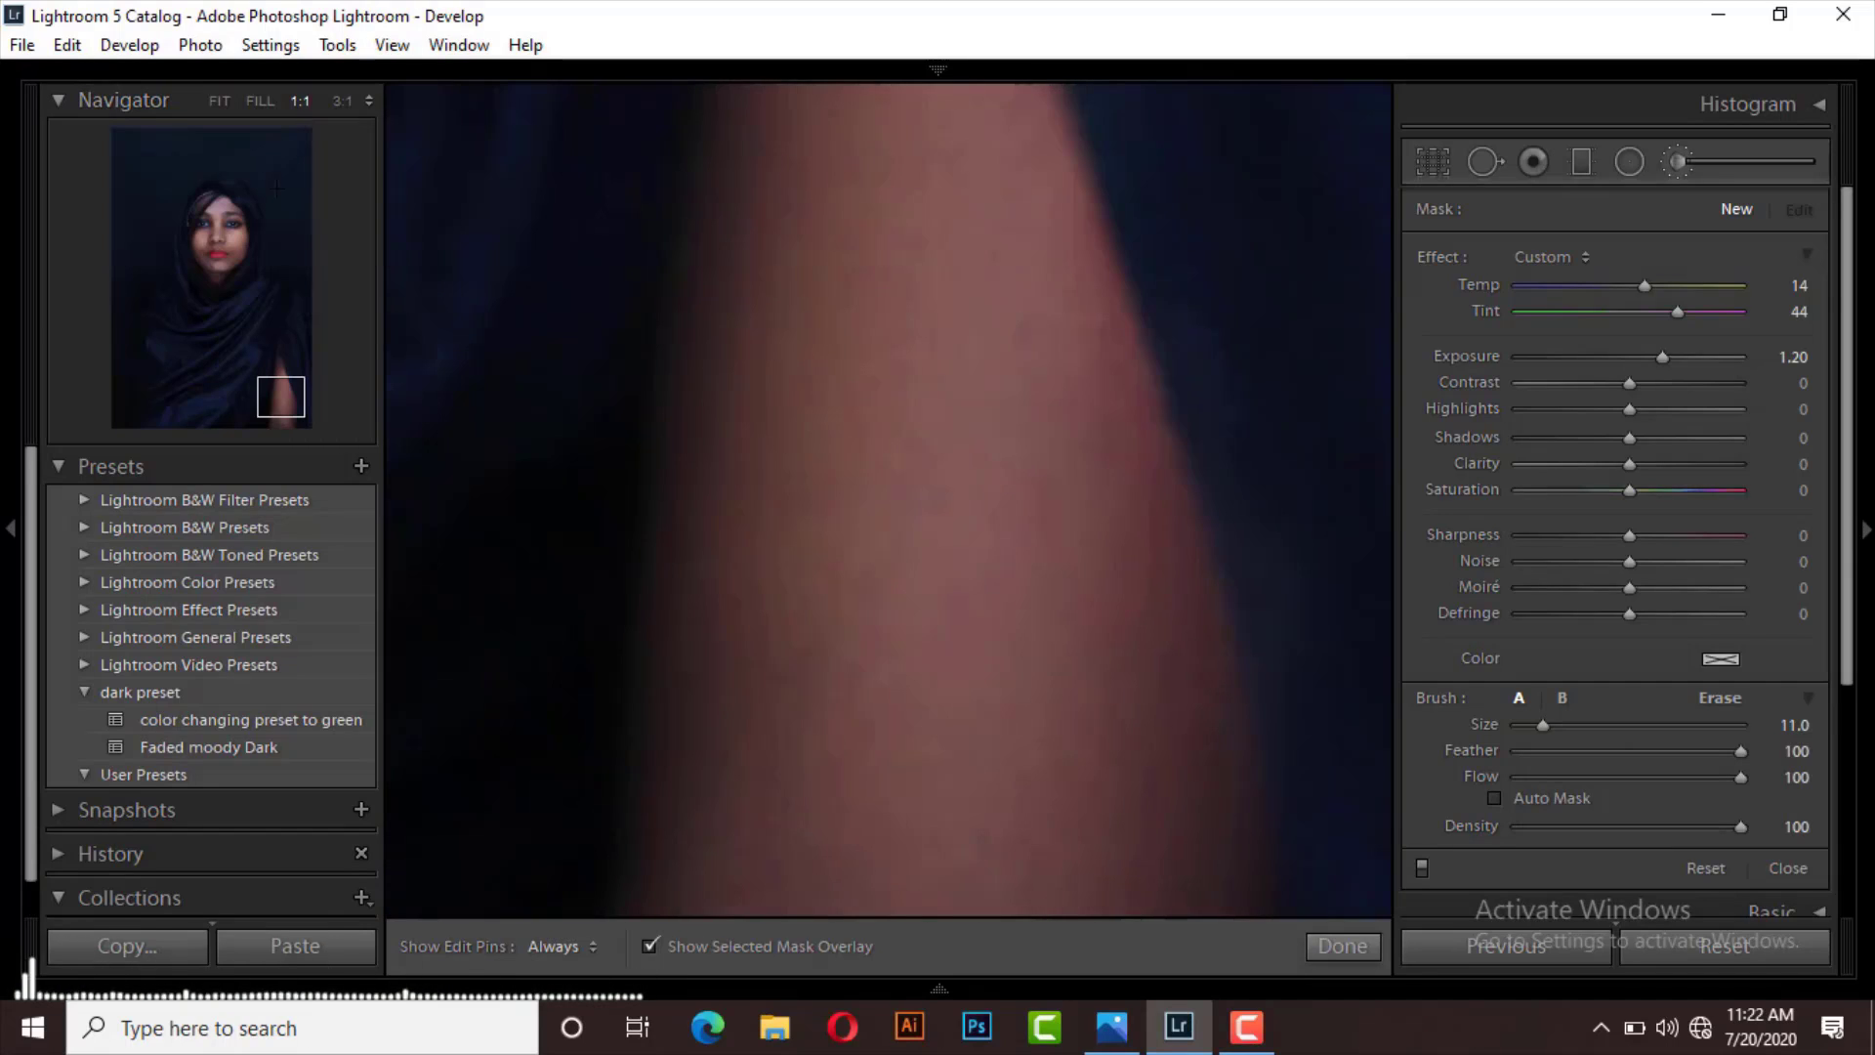
pyautogui.click(217, 241)
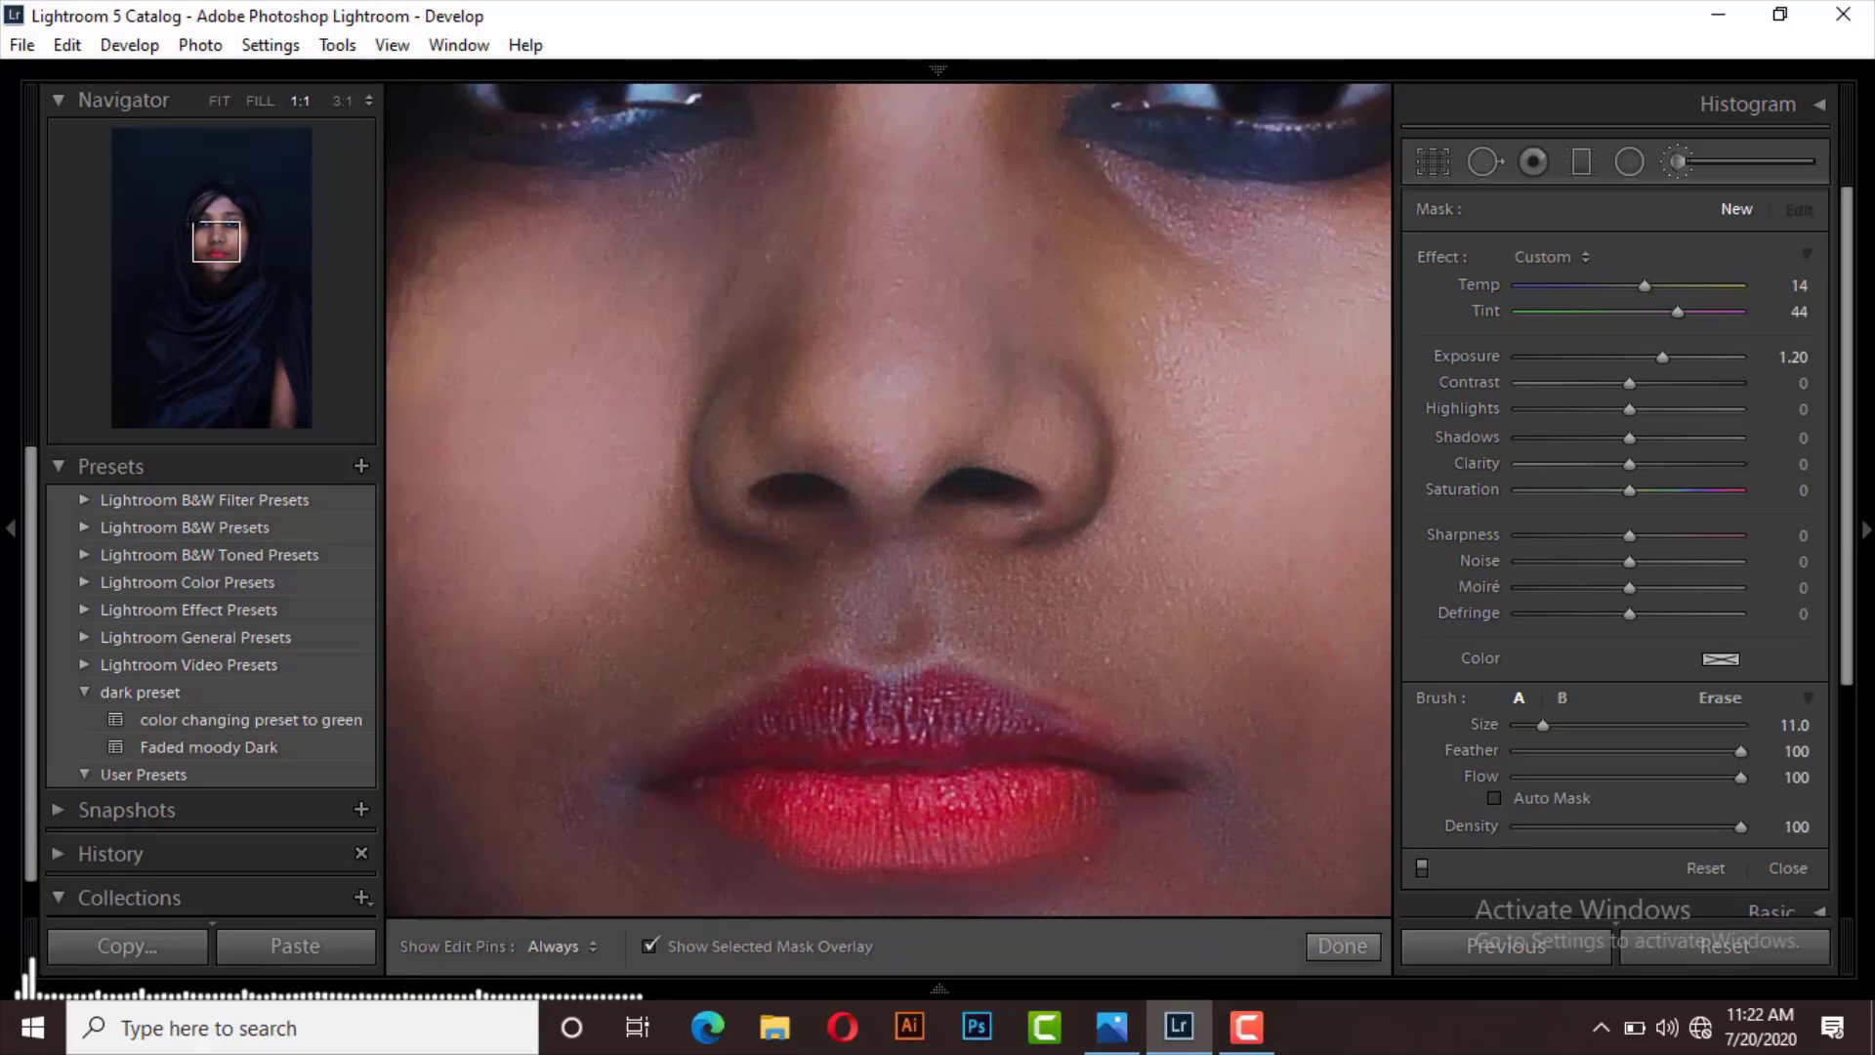
pyautogui.moveTo(209, 239); pyautogui.dragTo(226, 240)
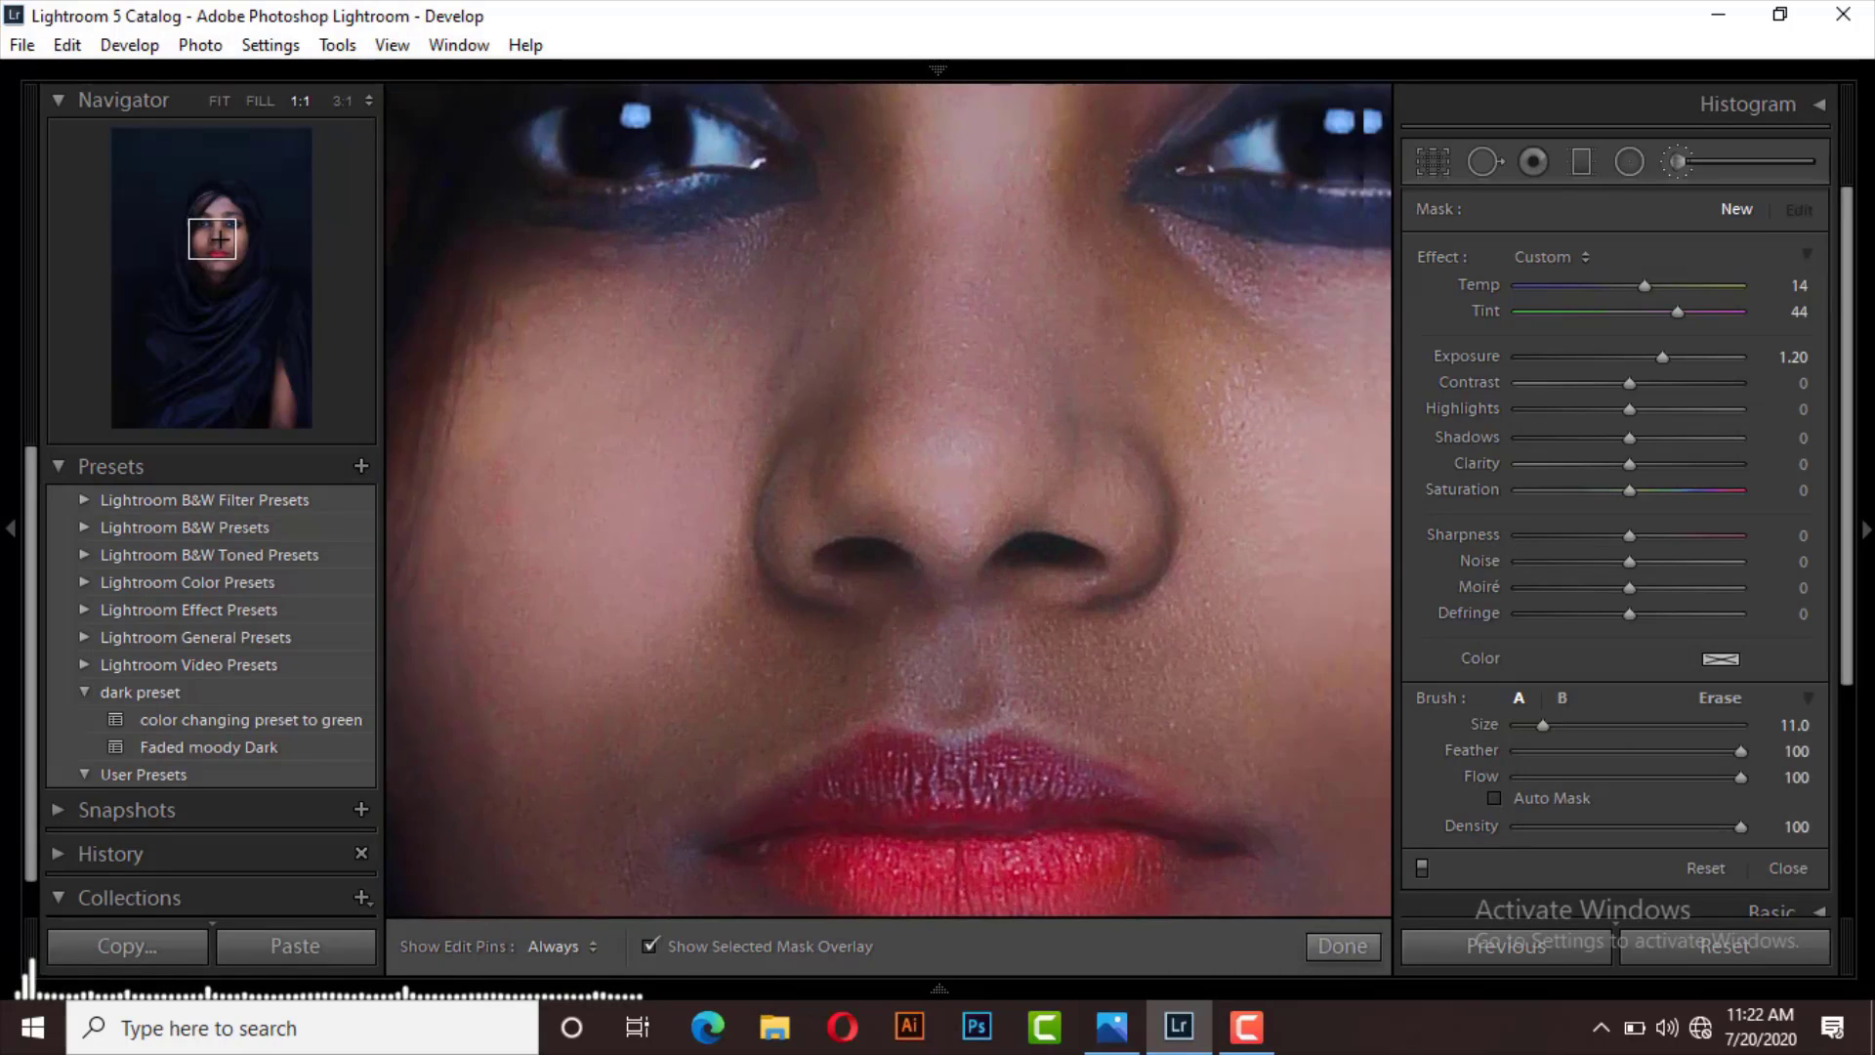
pyautogui.click(261, 104)
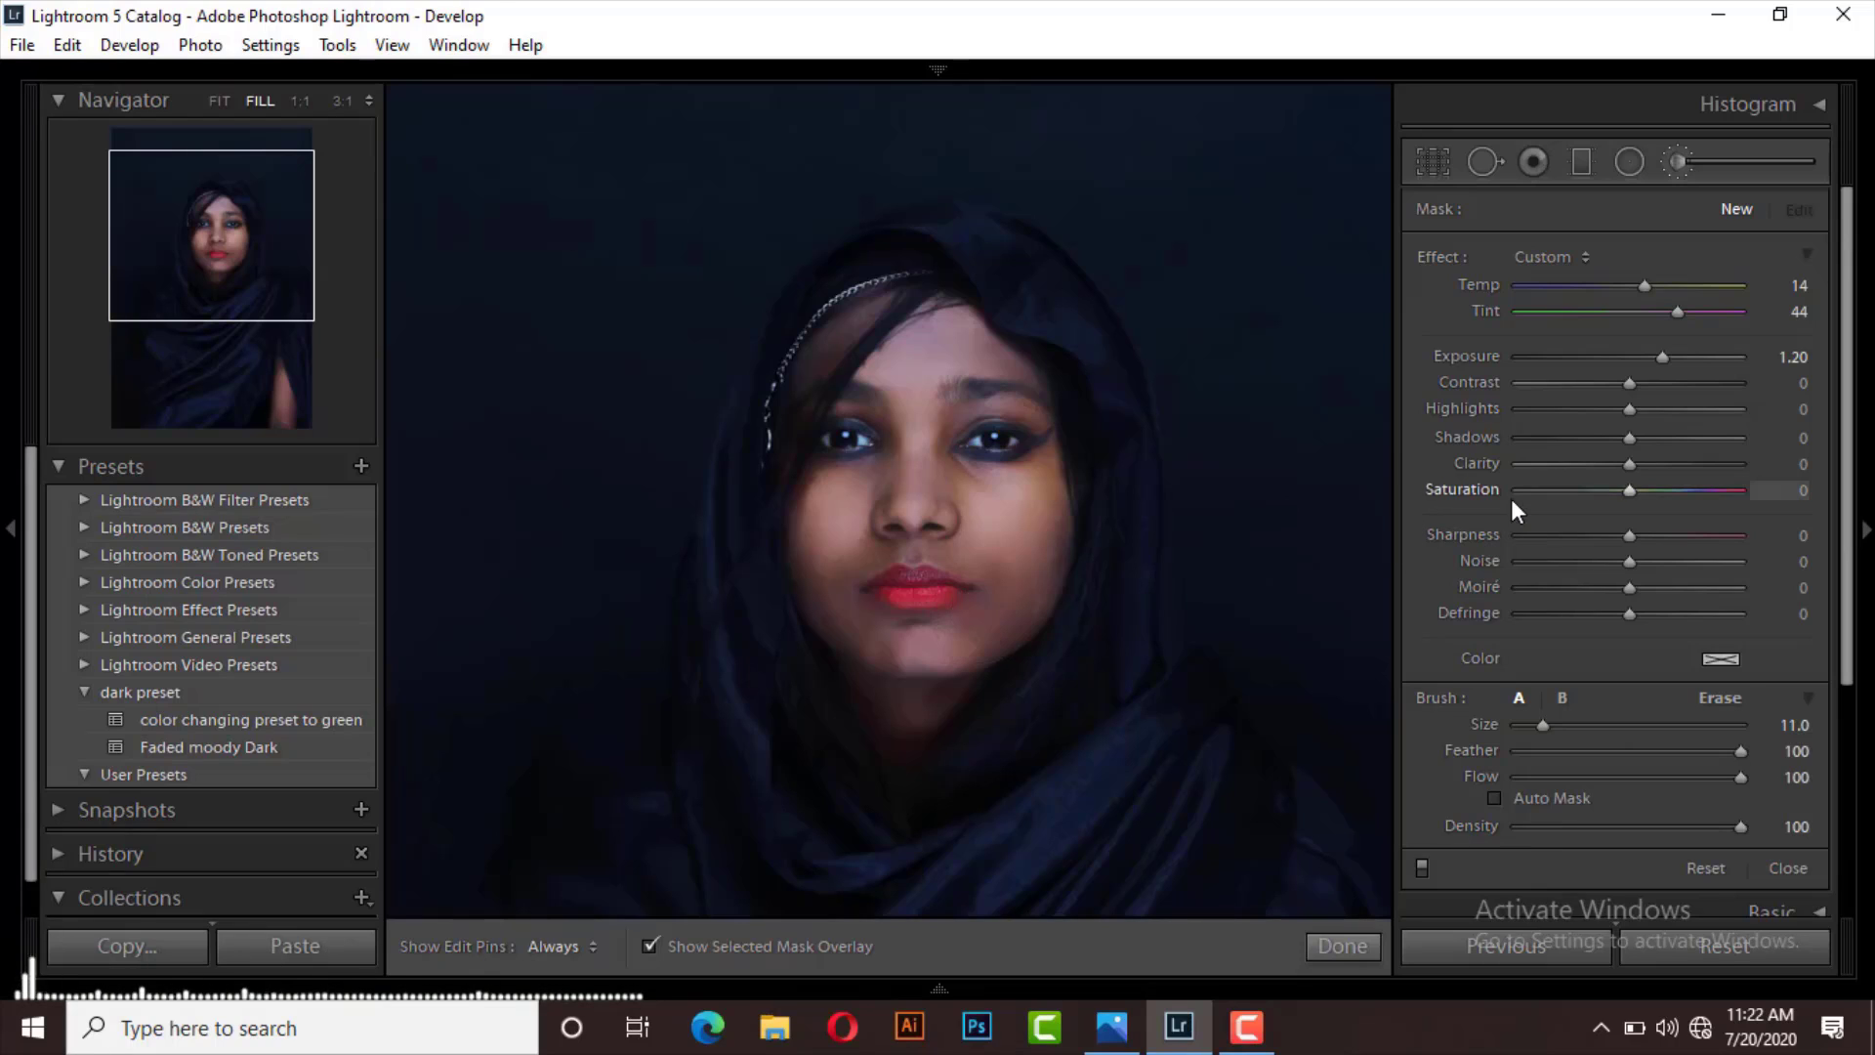
pyautogui.press('[')
pyautogui.press('[')
pyautogui.press('[')
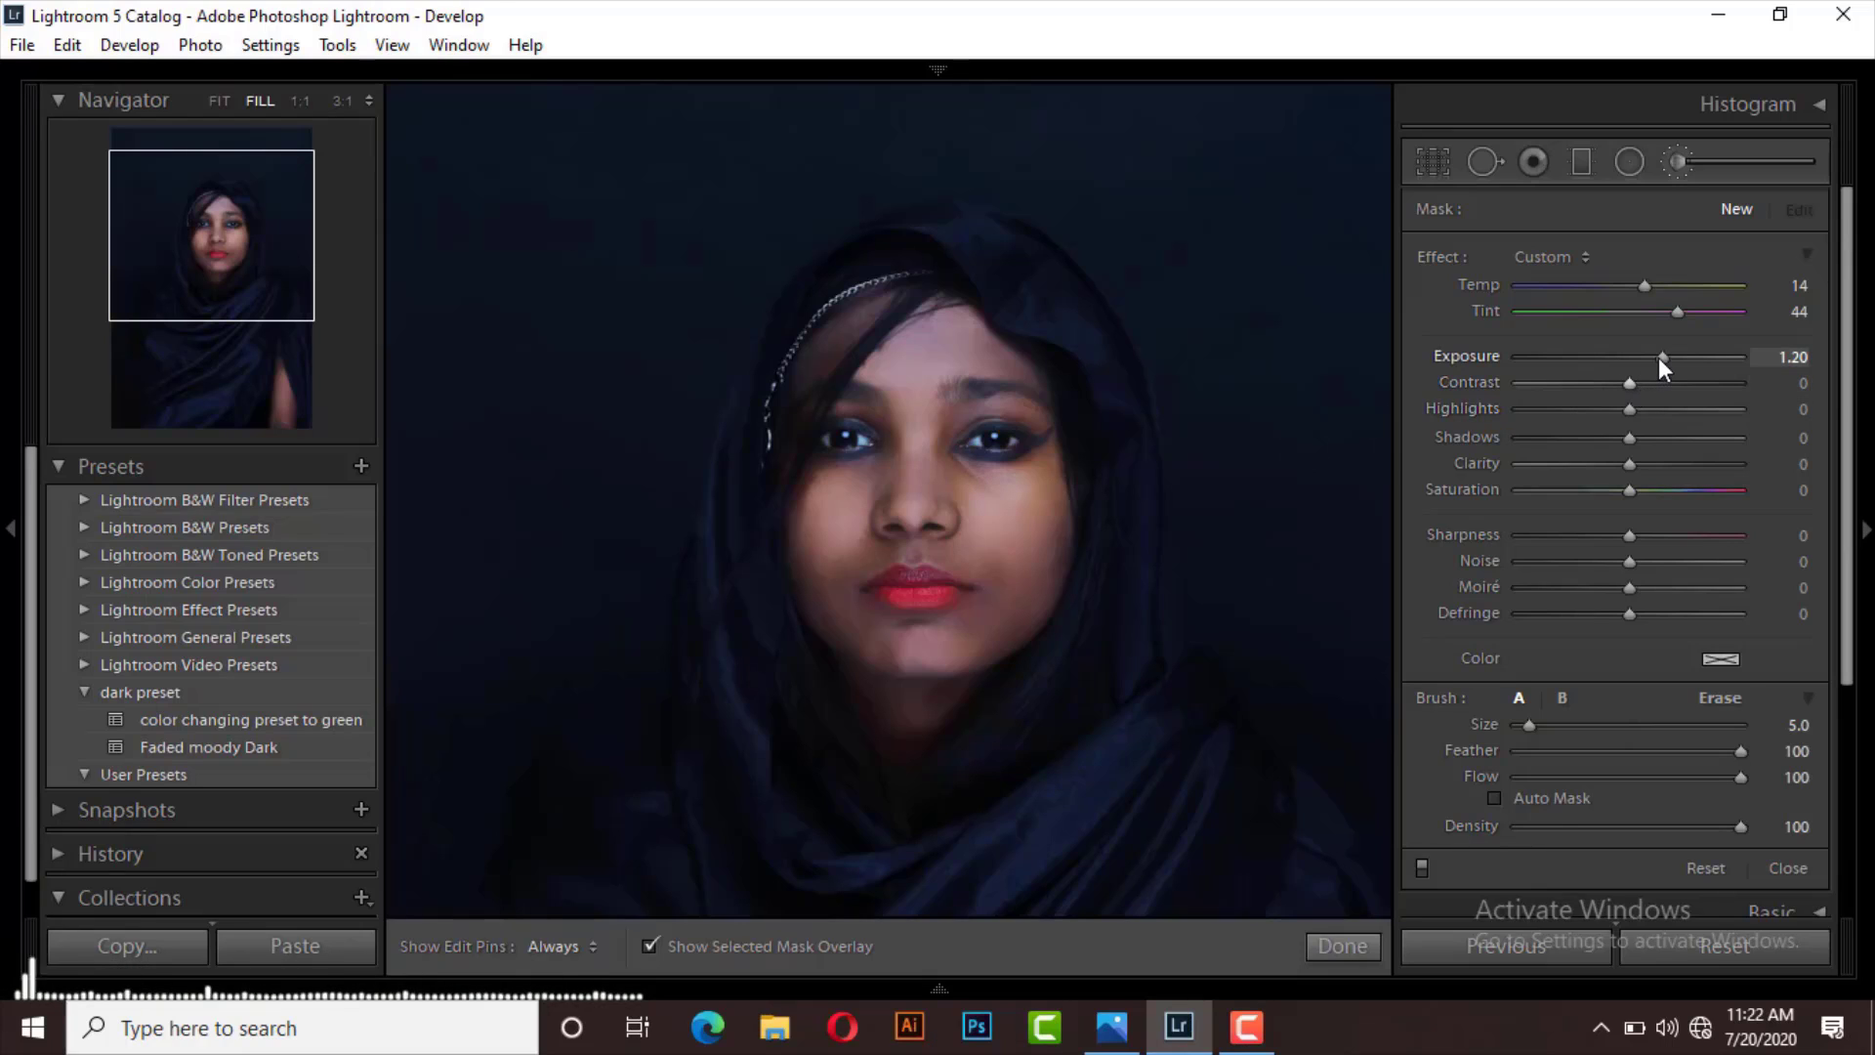
pyautogui.moveTo(1659, 357); pyautogui.dragTo(1635, 367)
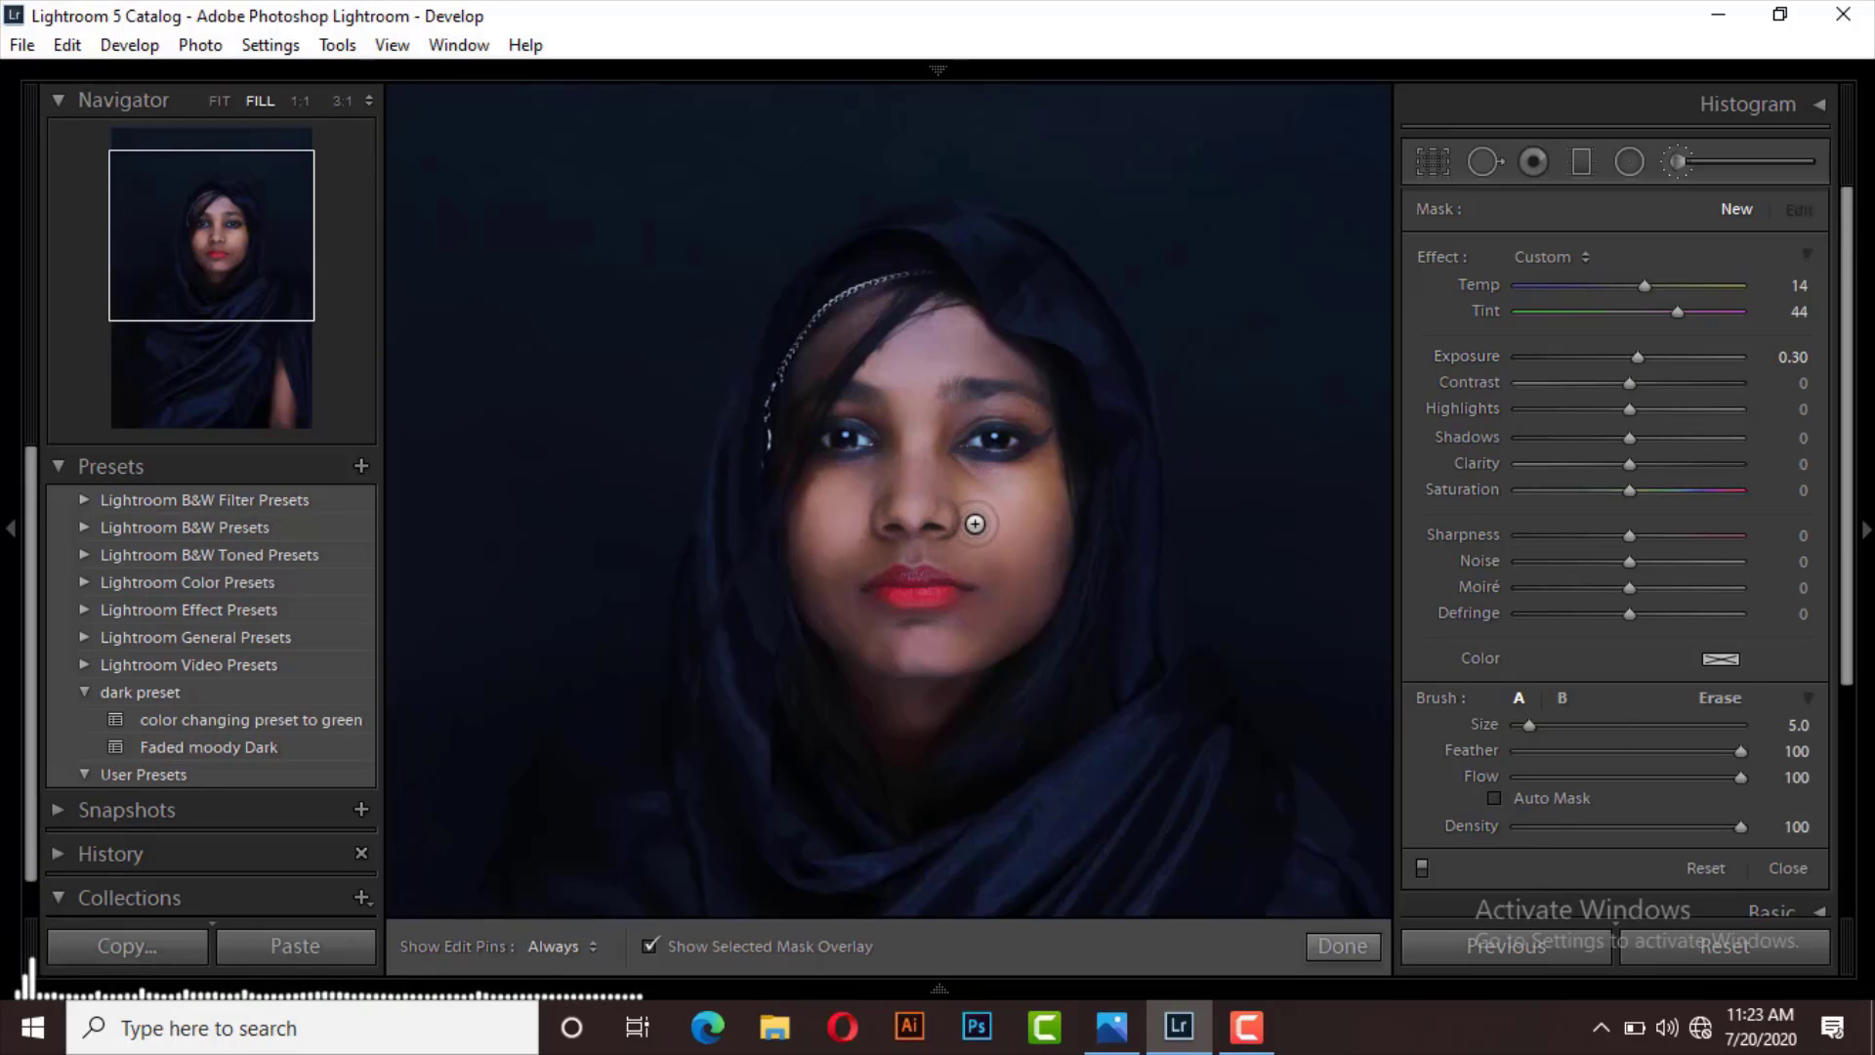
# Paint the warming adjustment over the cheek and chin, checking the red mask overlay
pyautogui.press('h')
pyautogui.moveTo(999, 504); pyautogui.dragTo(991, 524)
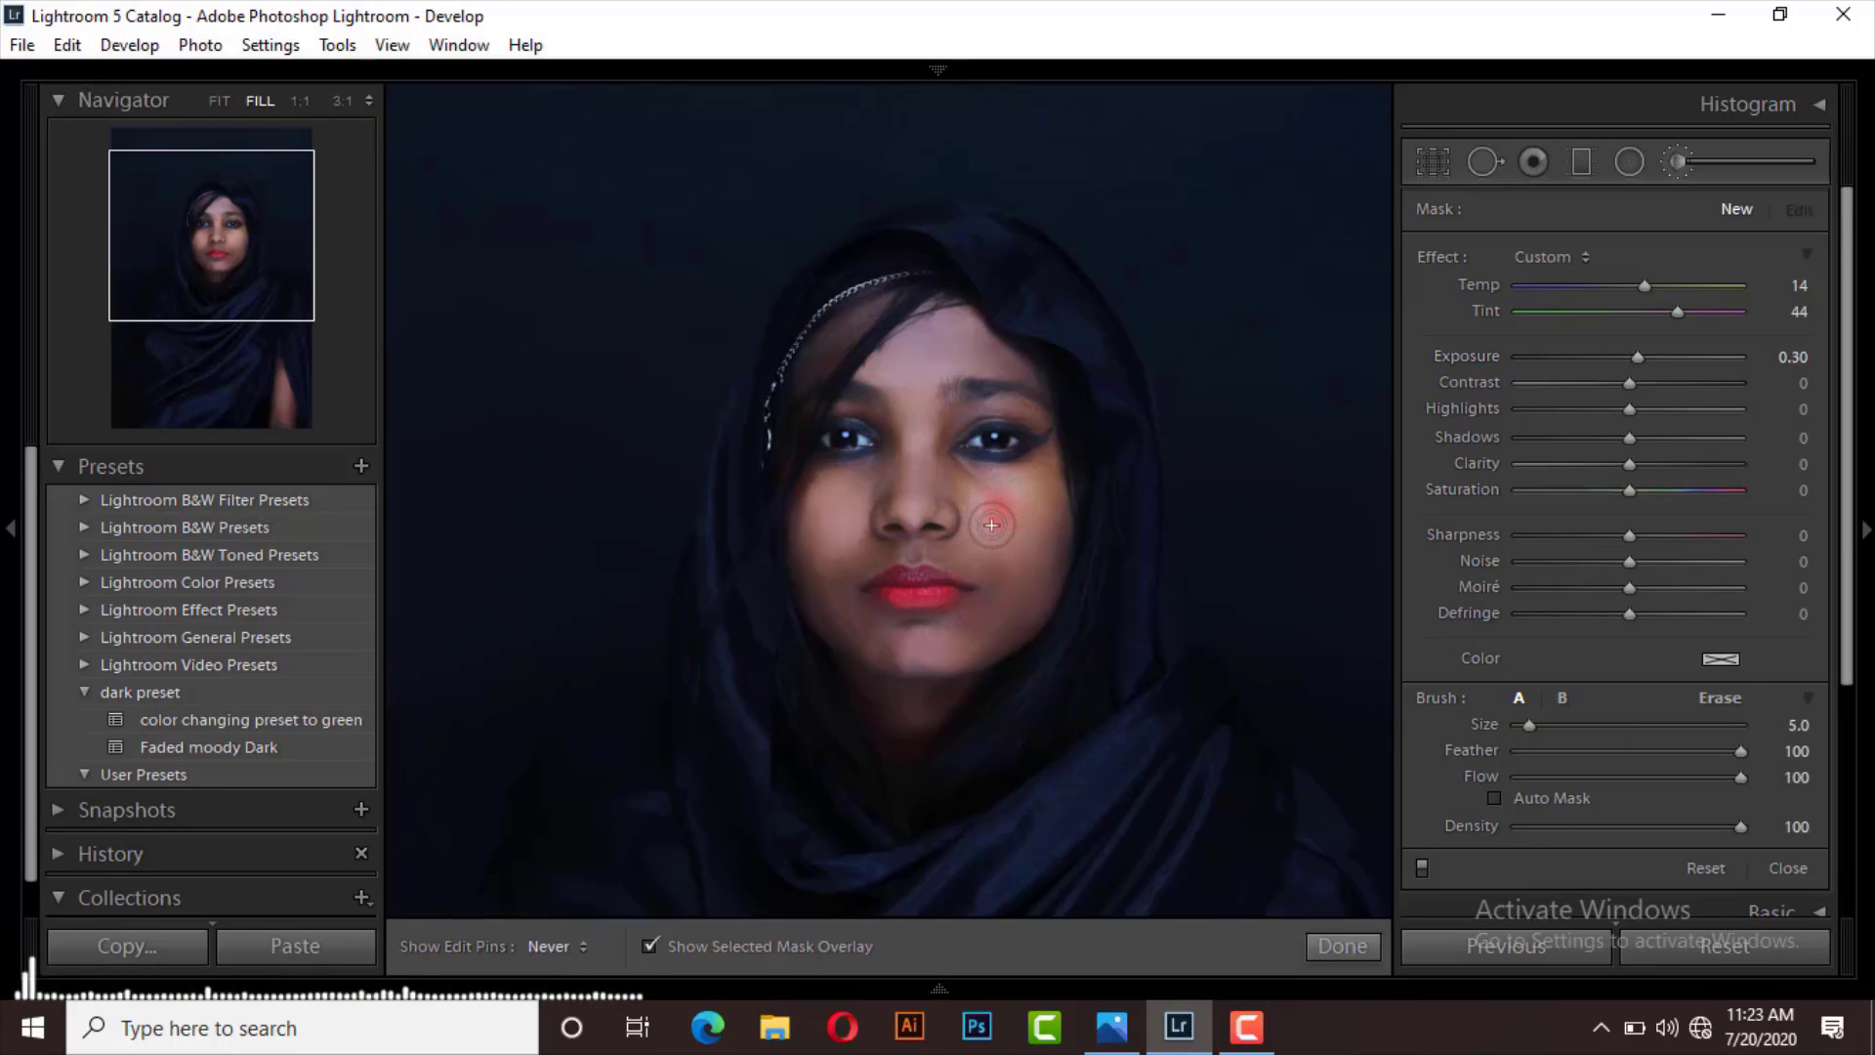
pyautogui.click(649, 947)
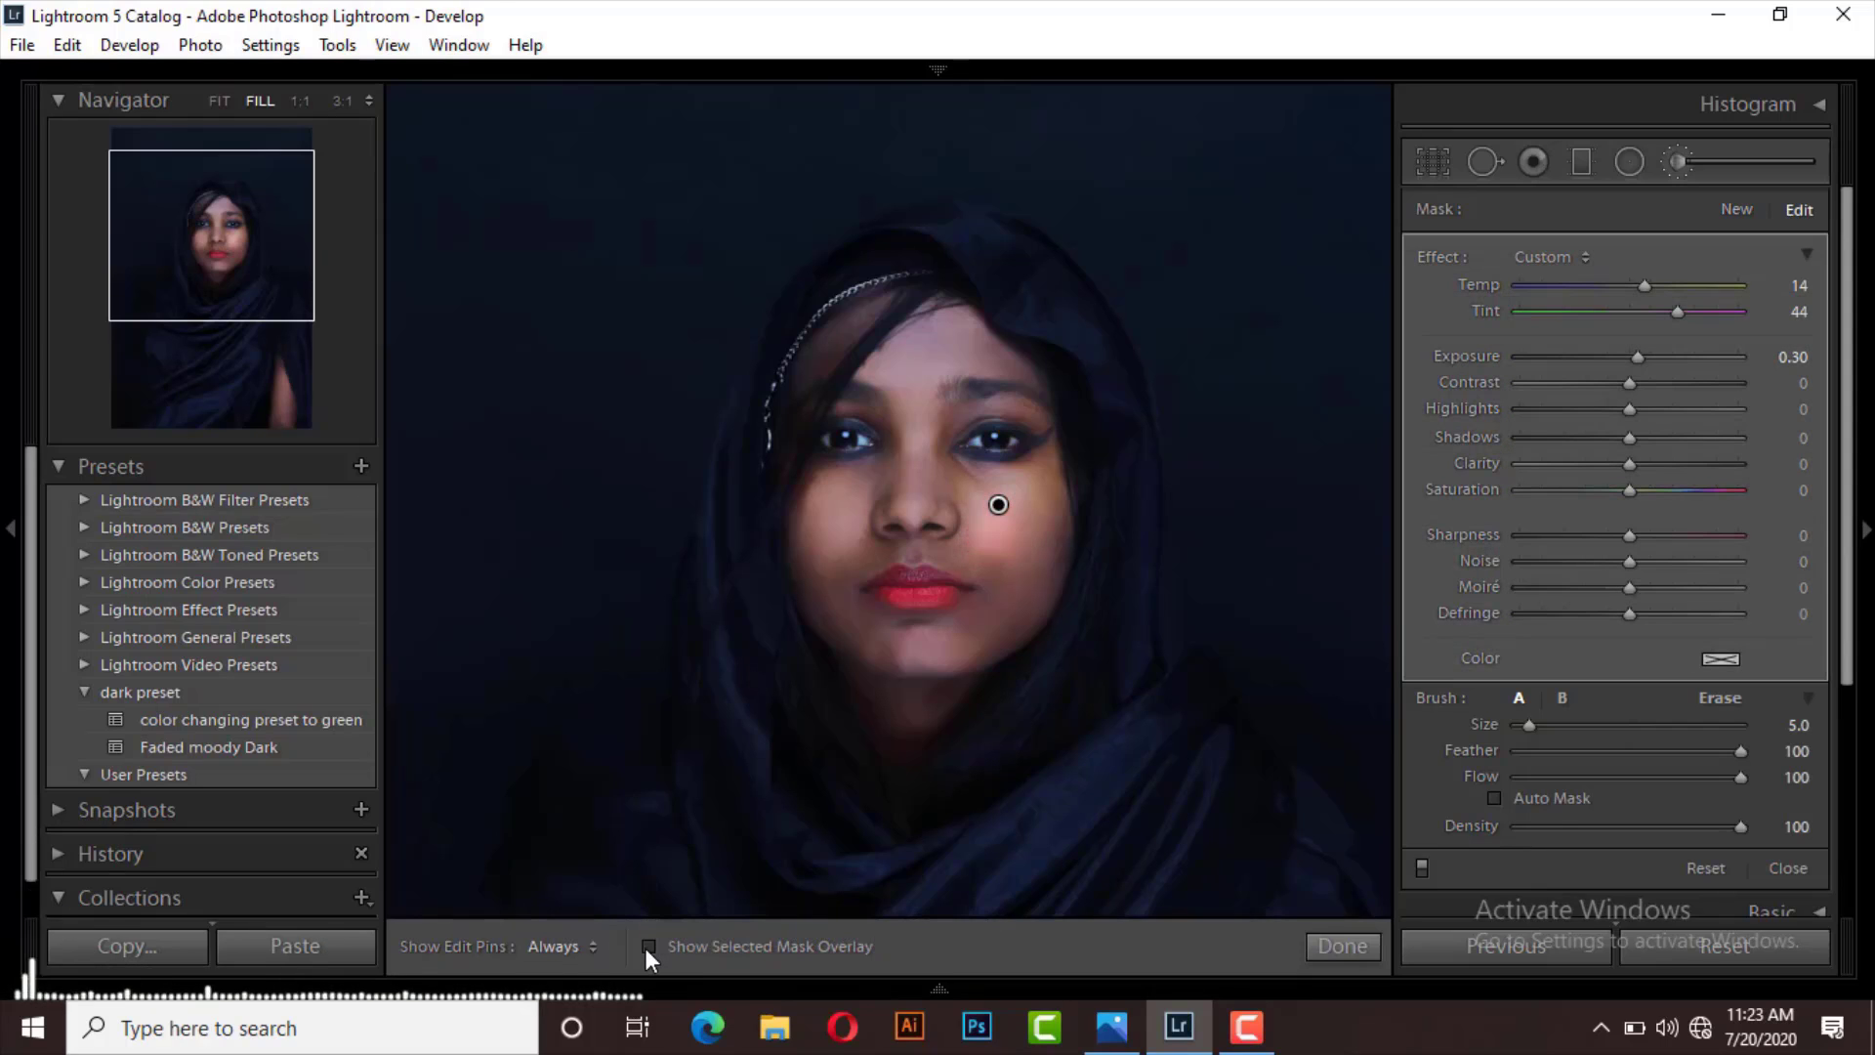
pyautogui.click(648, 946)
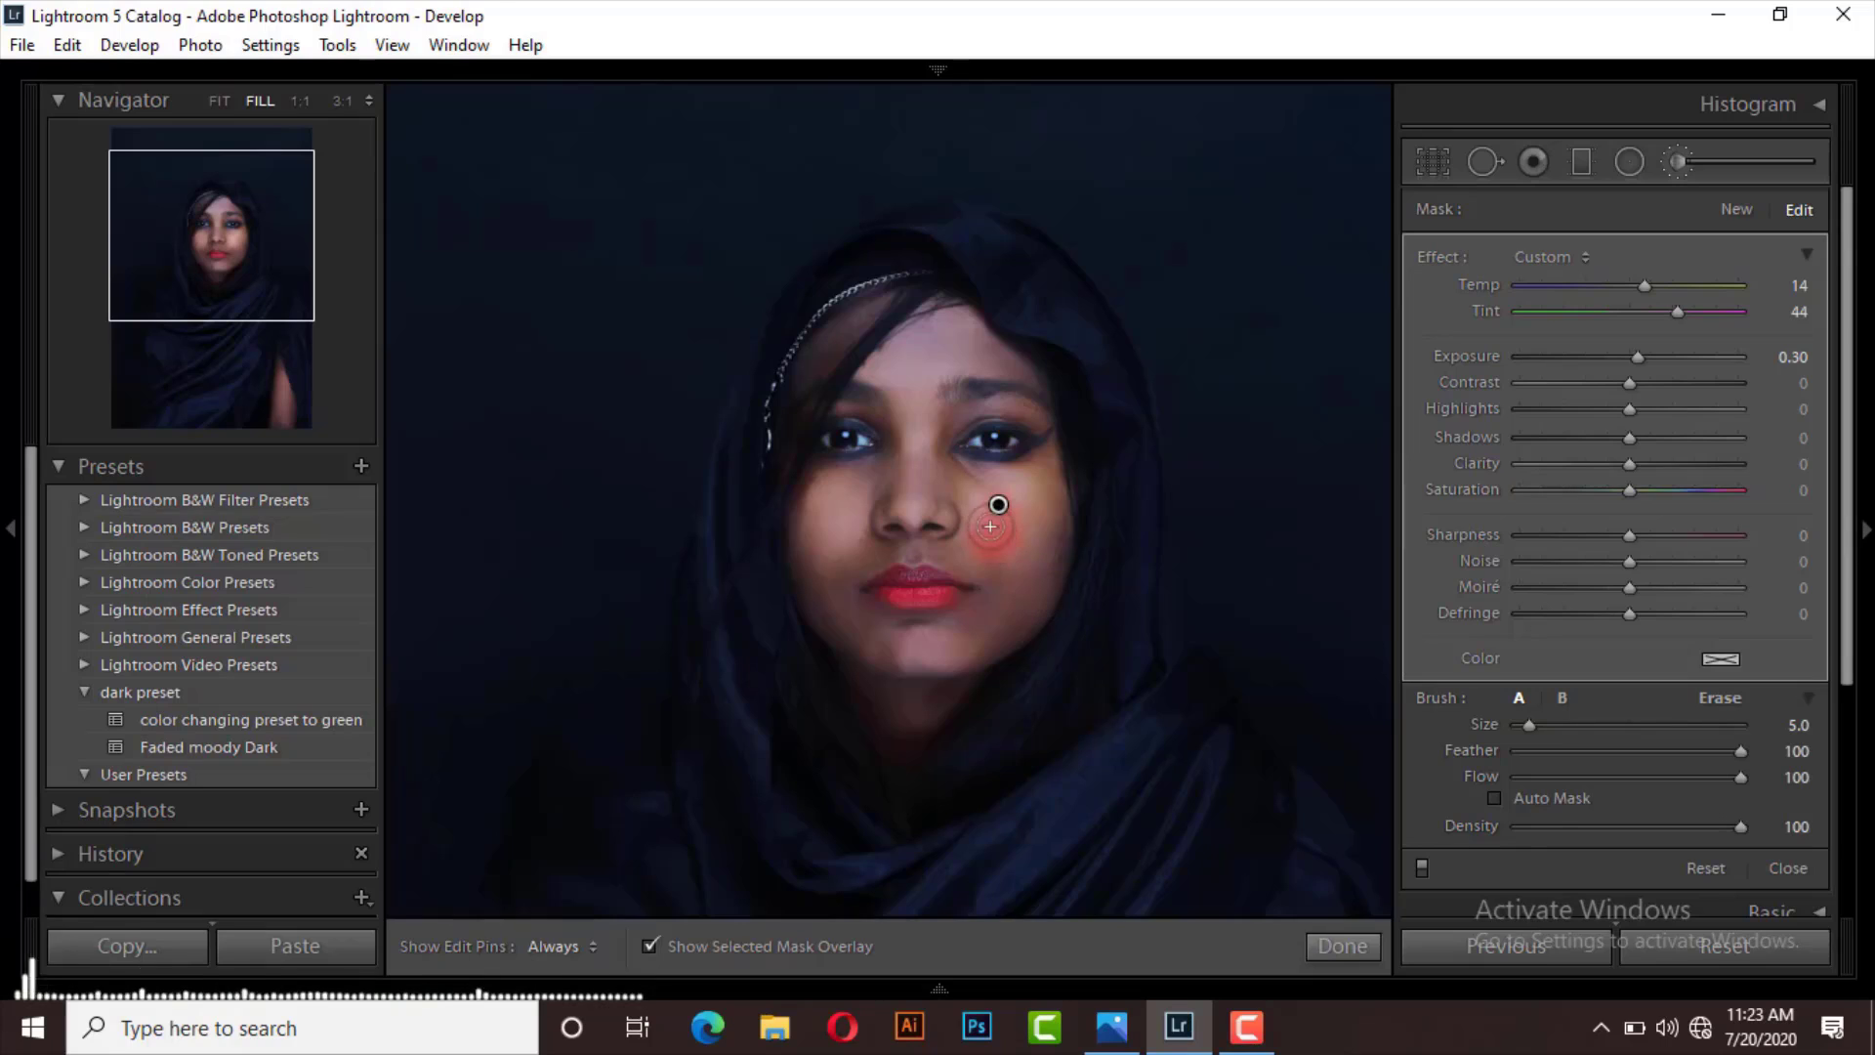
pyautogui.press('h')
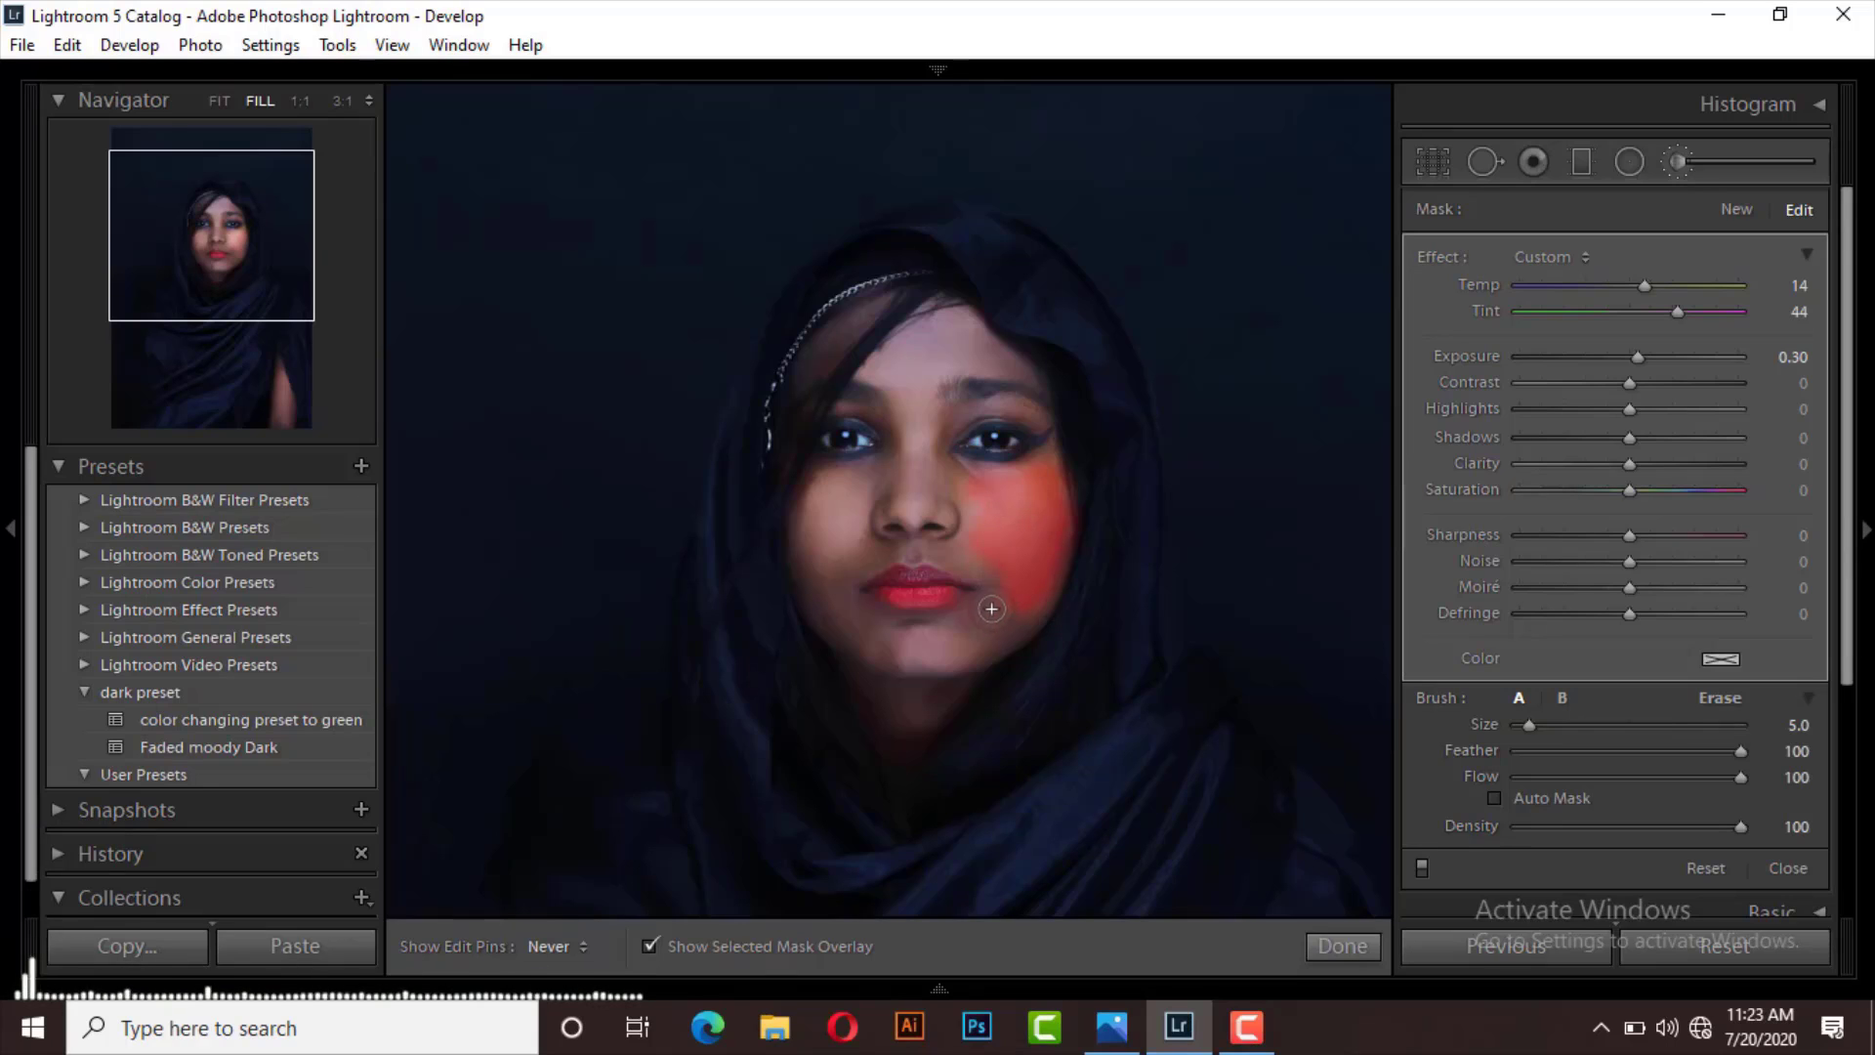
pyautogui.moveTo(909, 637)
pyautogui.mouseDown()
pyautogui.moveTo(860, 532)
pyautogui.moveTo(830, 544)
pyautogui.moveTo(963, 619)
pyautogui.moveTo(849, 510)
pyautogui.mouseUp()
# Paint the adjustment beside the nostril, on the adjoining cheek and over the nose
pyautogui.press('z')
pyautogui.moveTo(590, 610); pyautogui.dragTo(518, 590)
pyautogui.press('h')
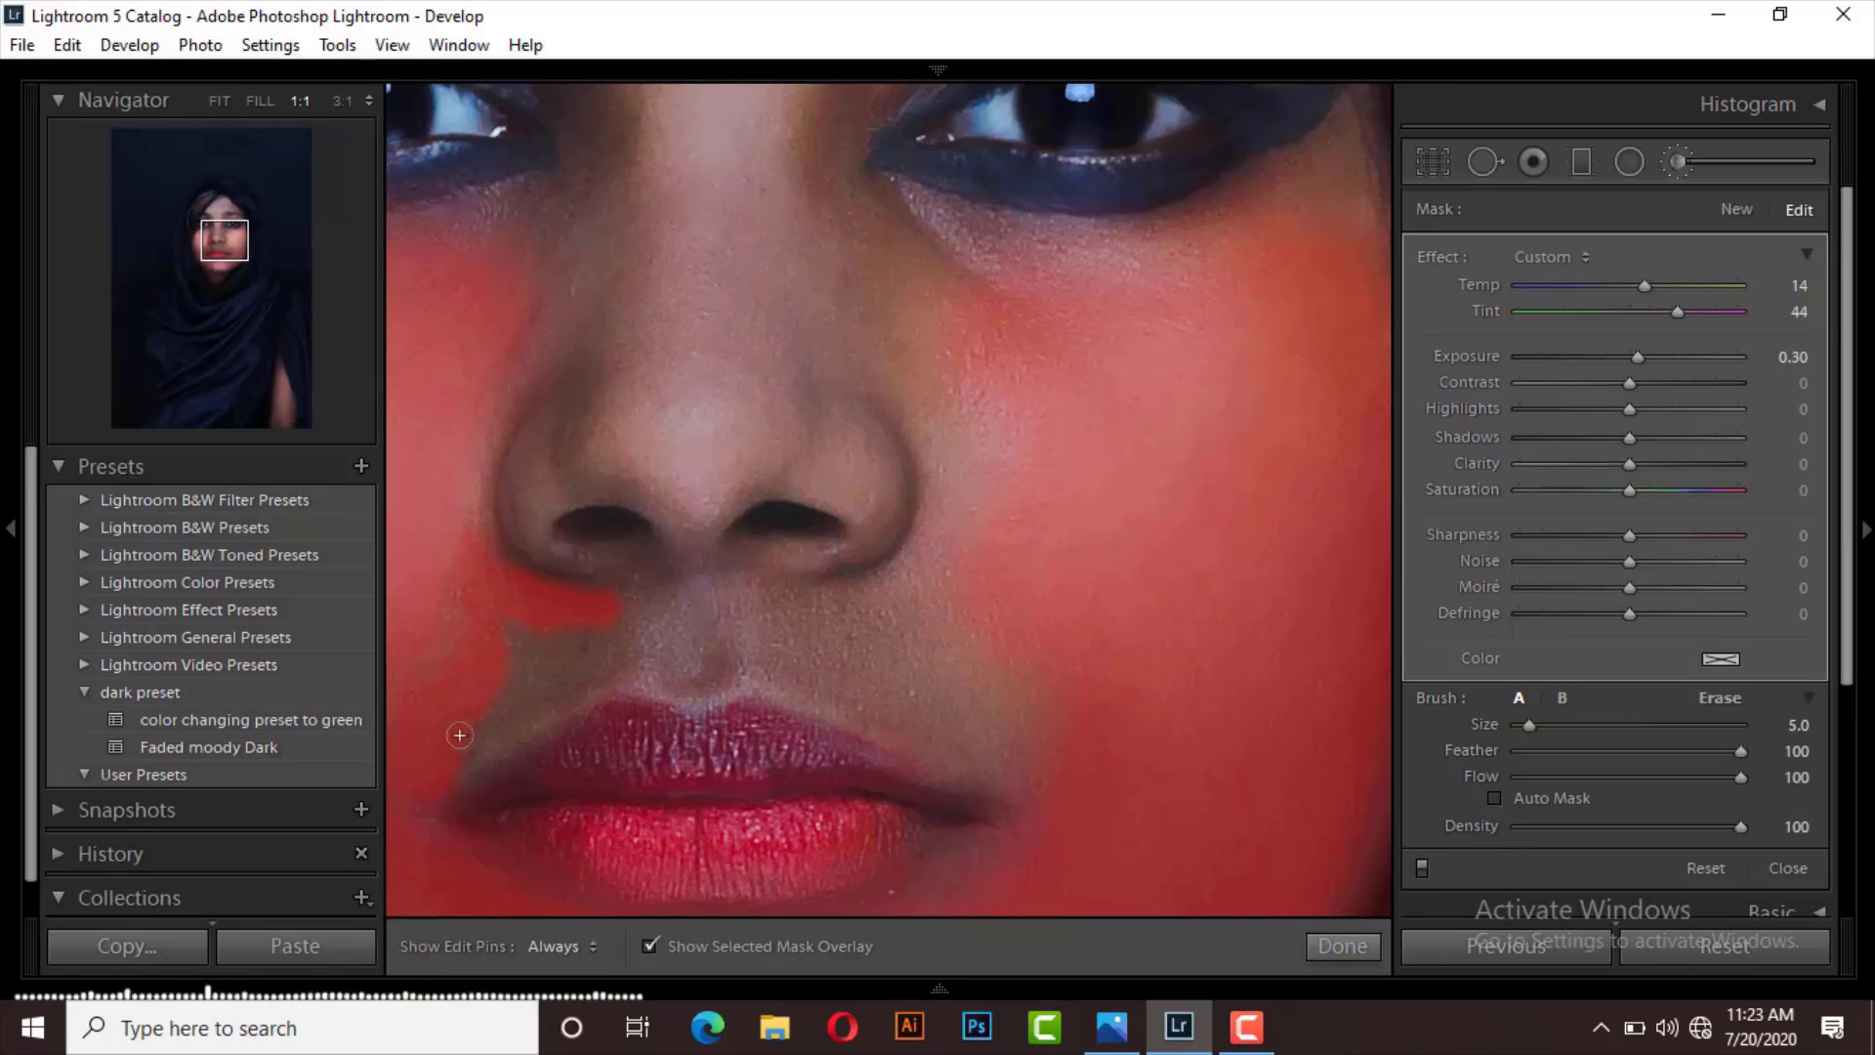
pyautogui.press('h')
pyautogui.press('h')
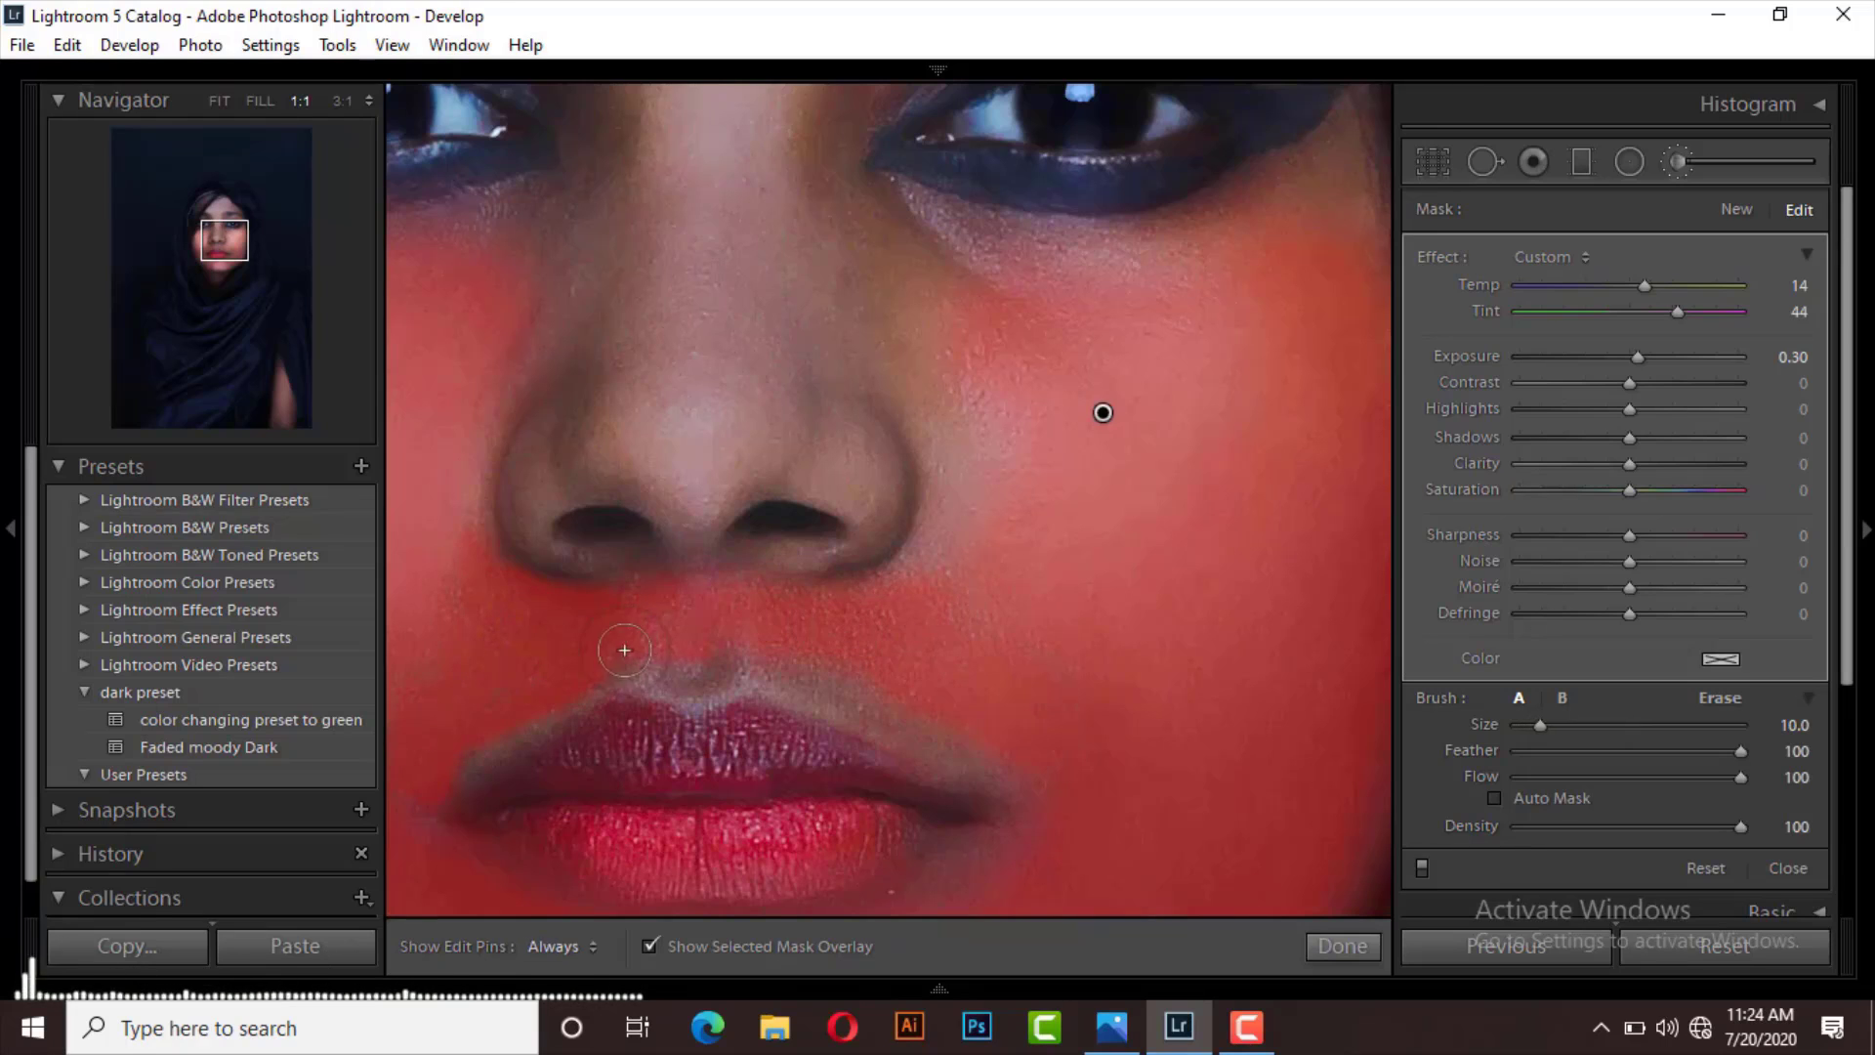
pyautogui.press('h')
pyautogui.moveTo(914, 356); pyautogui.dragTo(933, 415)
pyautogui.moveTo(653, 430)
pyautogui.mouseDown()
pyautogui.moveTo(612, 310)
pyautogui.moveTo(764, 445)
pyautogui.moveTo(514, 489)
pyautogui.mouseUp()
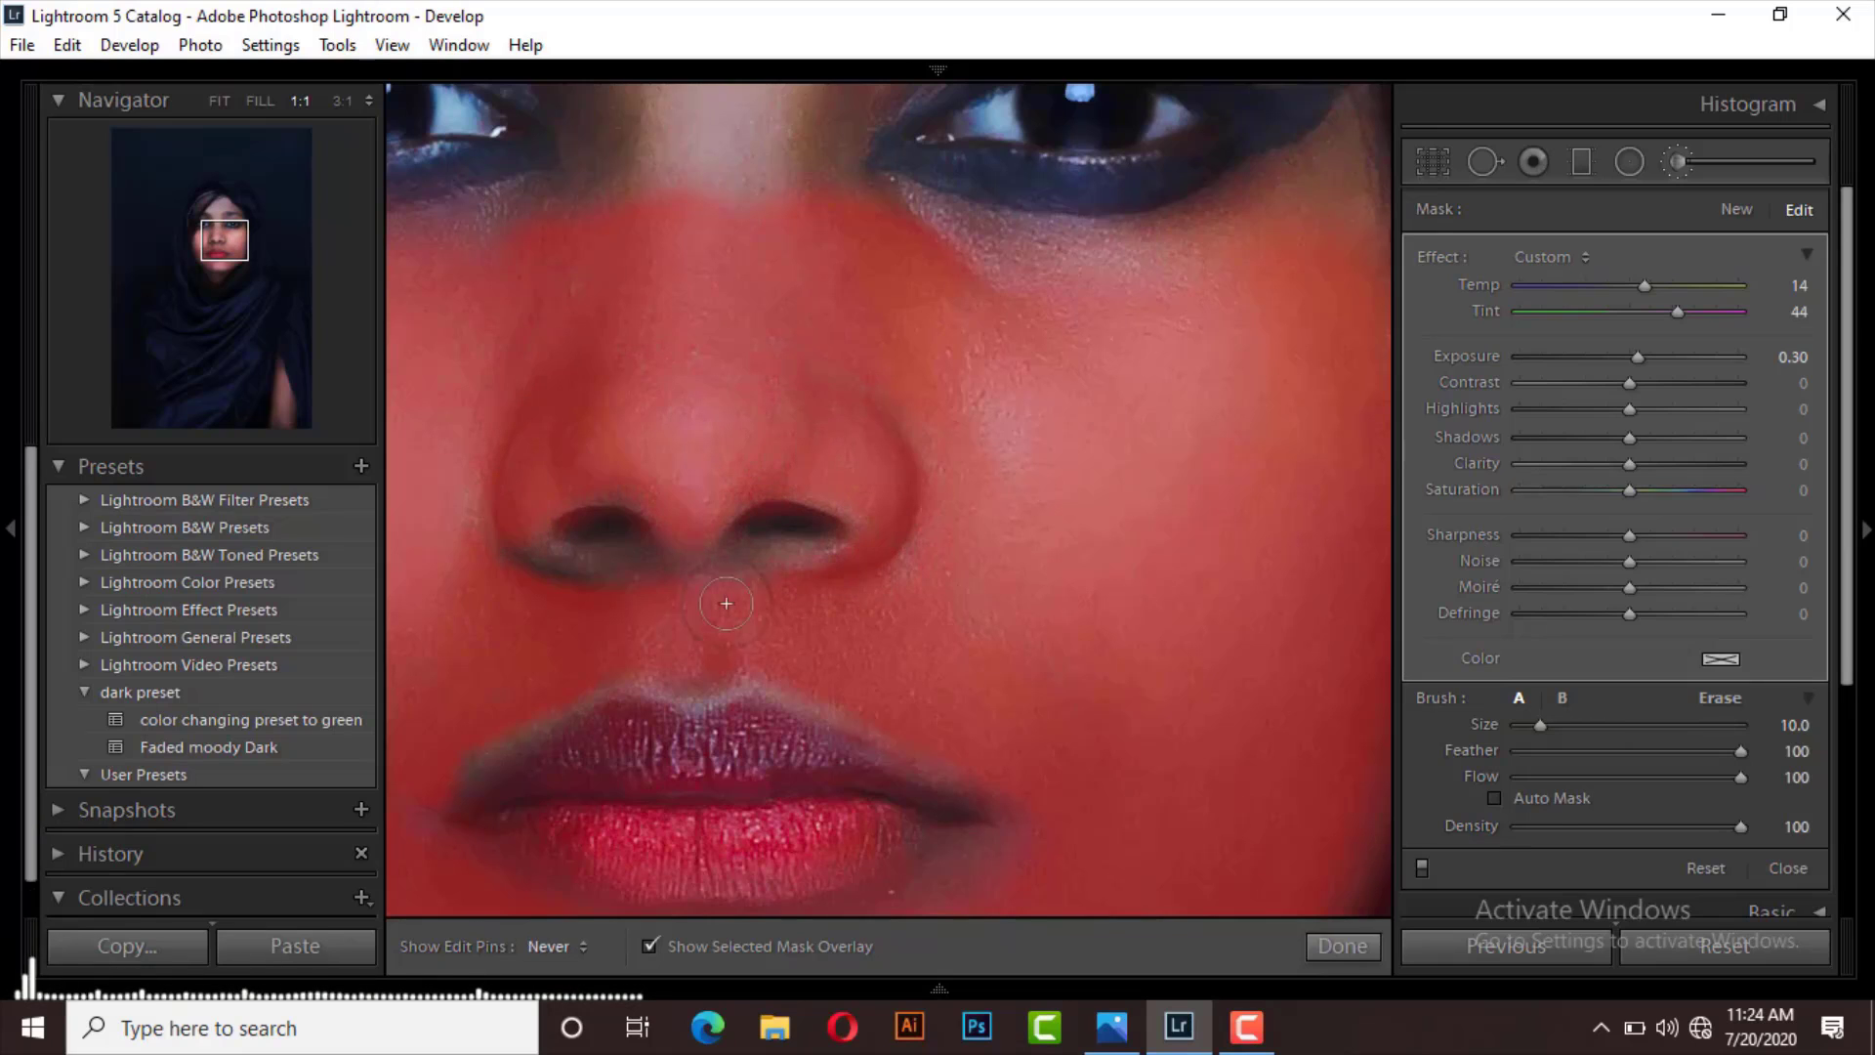
# Paint the adjustment across the forehead and eyebrow area up to the hairline
pyautogui.moveTo(384, 568); pyautogui.dragTo(1067, 883)
pyautogui.scroll(2, 1068, 883)
pyautogui.moveTo(649, 418)
pyautogui.mouseDown()
pyautogui.moveTo(712, 753)
pyautogui.moveTo(731, 361)
pyautogui.moveTo(1026, 355)
pyautogui.moveTo(711, 460)
pyautogui.moveTo(1059, 418)
pyautogui.moveTo(1206, 457)
pyautogui.moveTo(1309, 546)
pyautogui.mouseUp()
pyautogui.press('h')
pyautogui.moveTo(977, 410)
pyautogui.mouseDown()
pyautogui.moveTo(745, 536)
pyautogui.moveTo(745, 648)
pyautogui.moveTo(572, 533)
pyautogui.mouseUp()
pyautogui.scroll(-3, 745, 648)
pyautogui.press('h')
pyautogui.press('h')
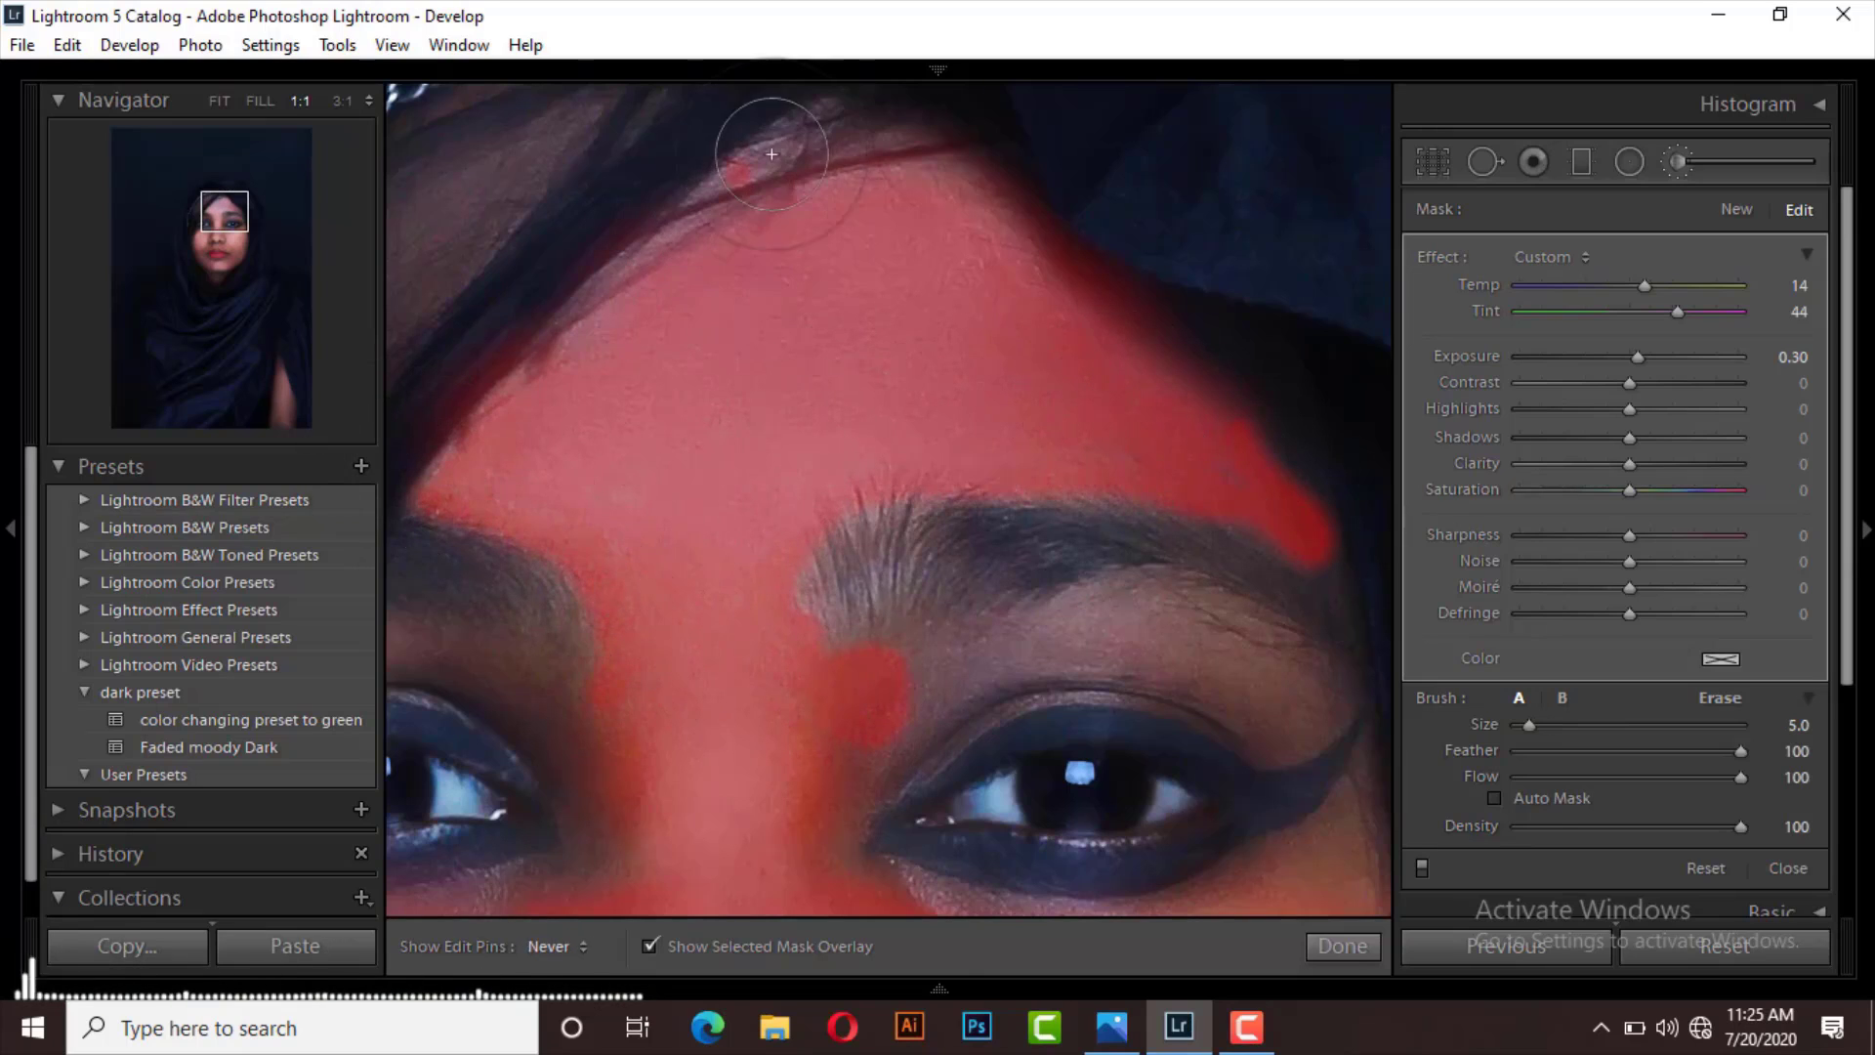
pyautogui.press('h')
pyautogui.moveTo(766, 134)
pyautogui.mouseDown()
pyautogui.moveTo(904, 662)
pyautogui.moveTo(1309, 719)
pyautogui.moveTo(912, 720)
pyautogui.mouseUp()
pyautogui.press('h')
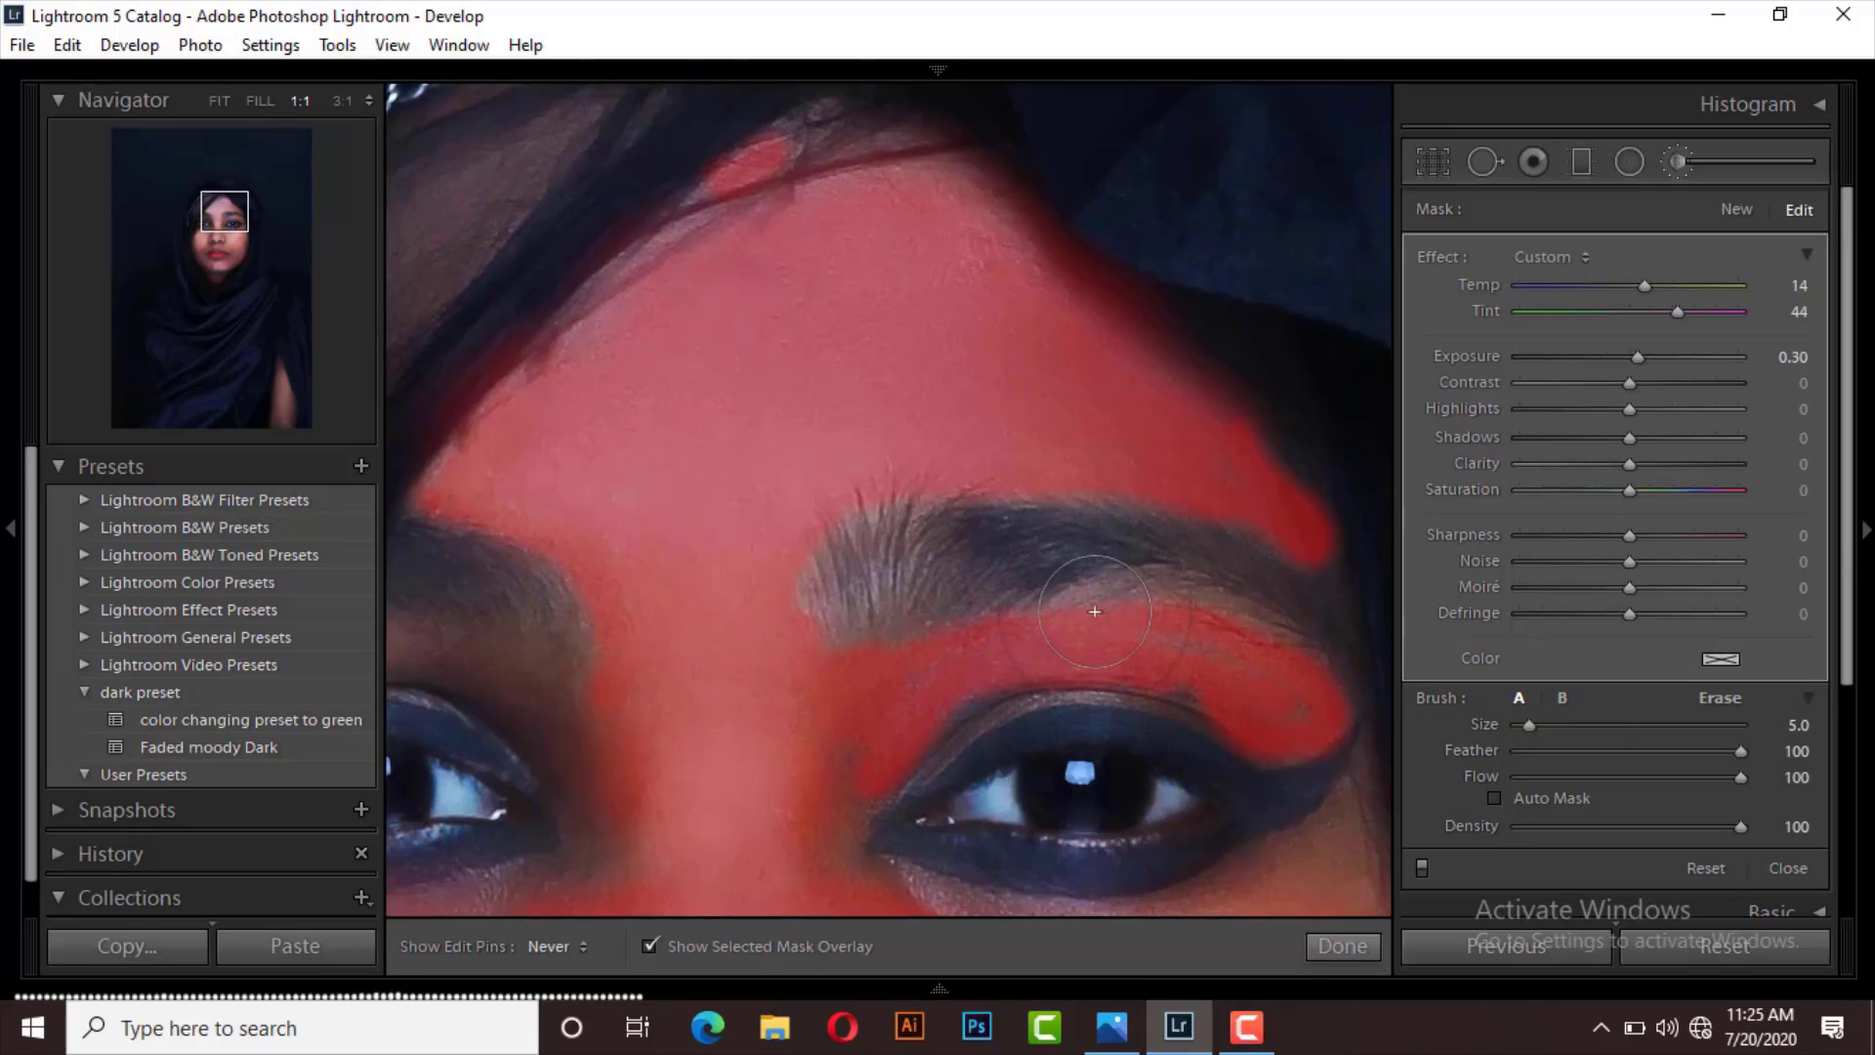
pyautogui.scroll(-5, 1029, 519)
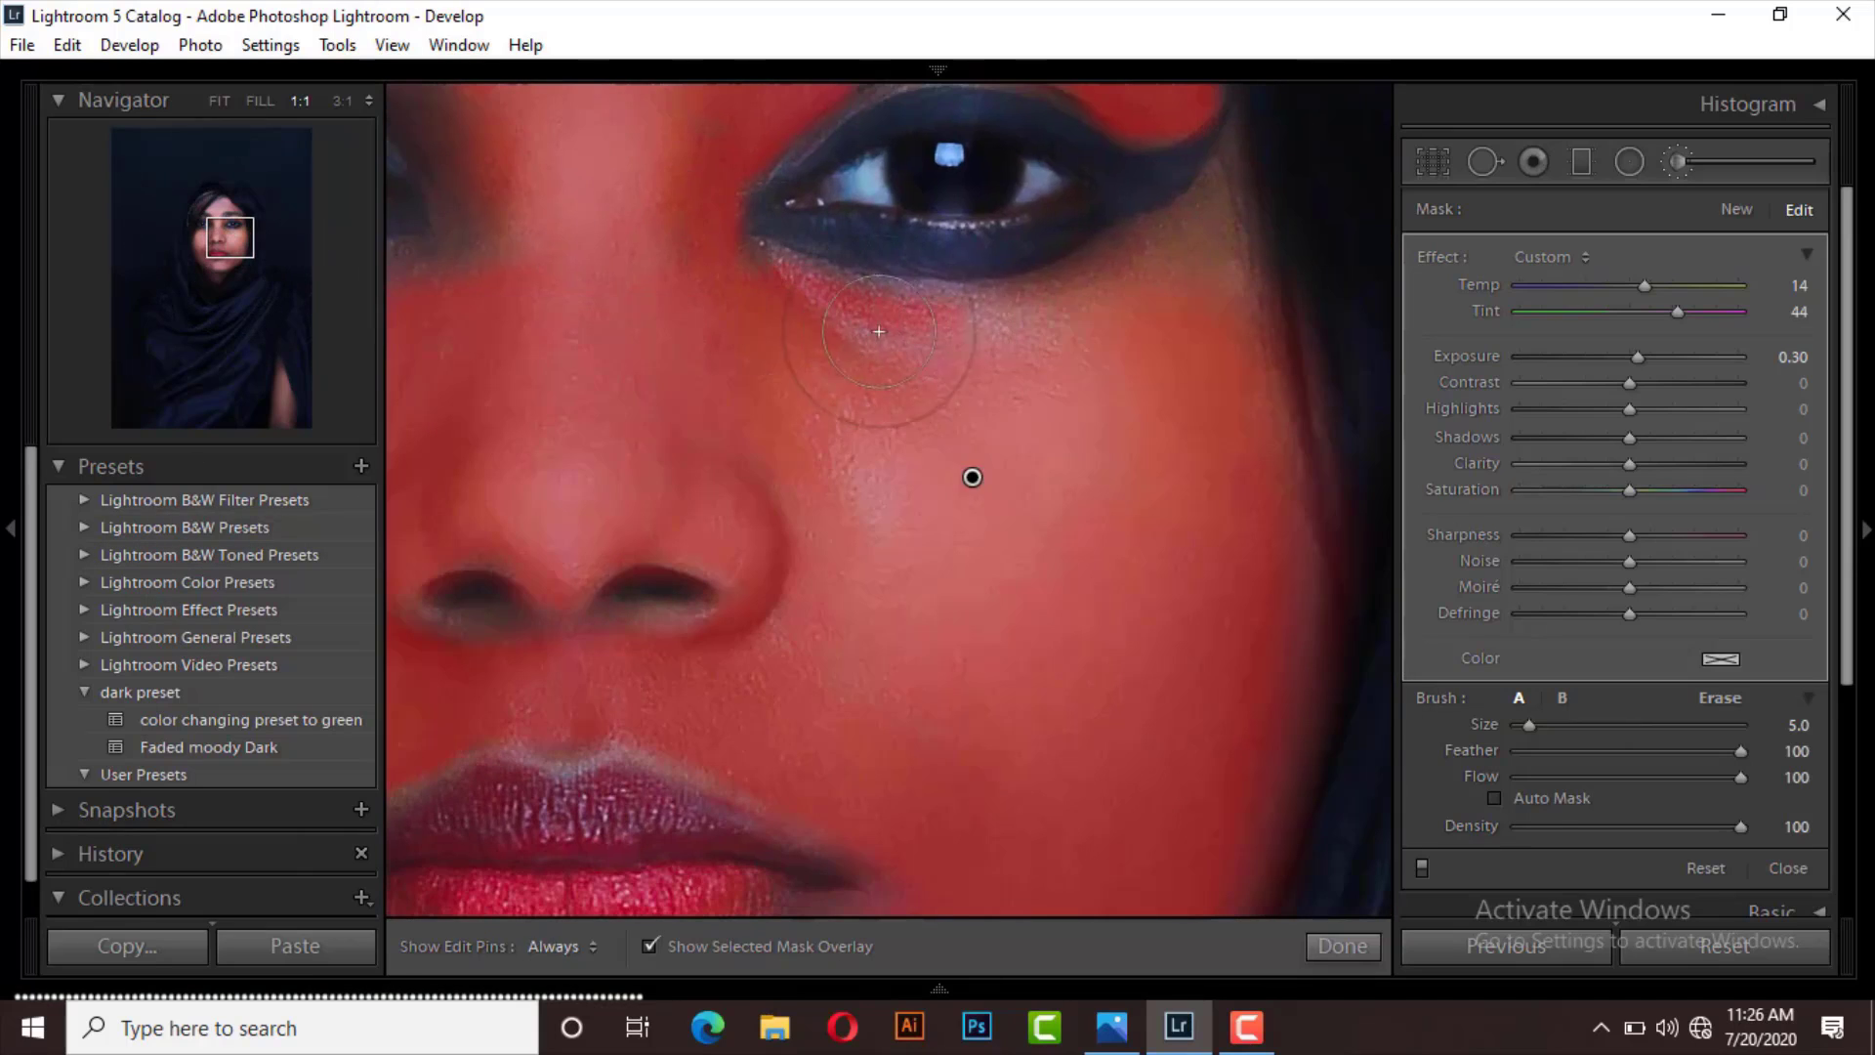
# Extend the adjustment onto the cheek edge and the skin under the eyebrow
pyautogui.moveTo(1285, 804); pyautogui.dragTo(1280, 703)
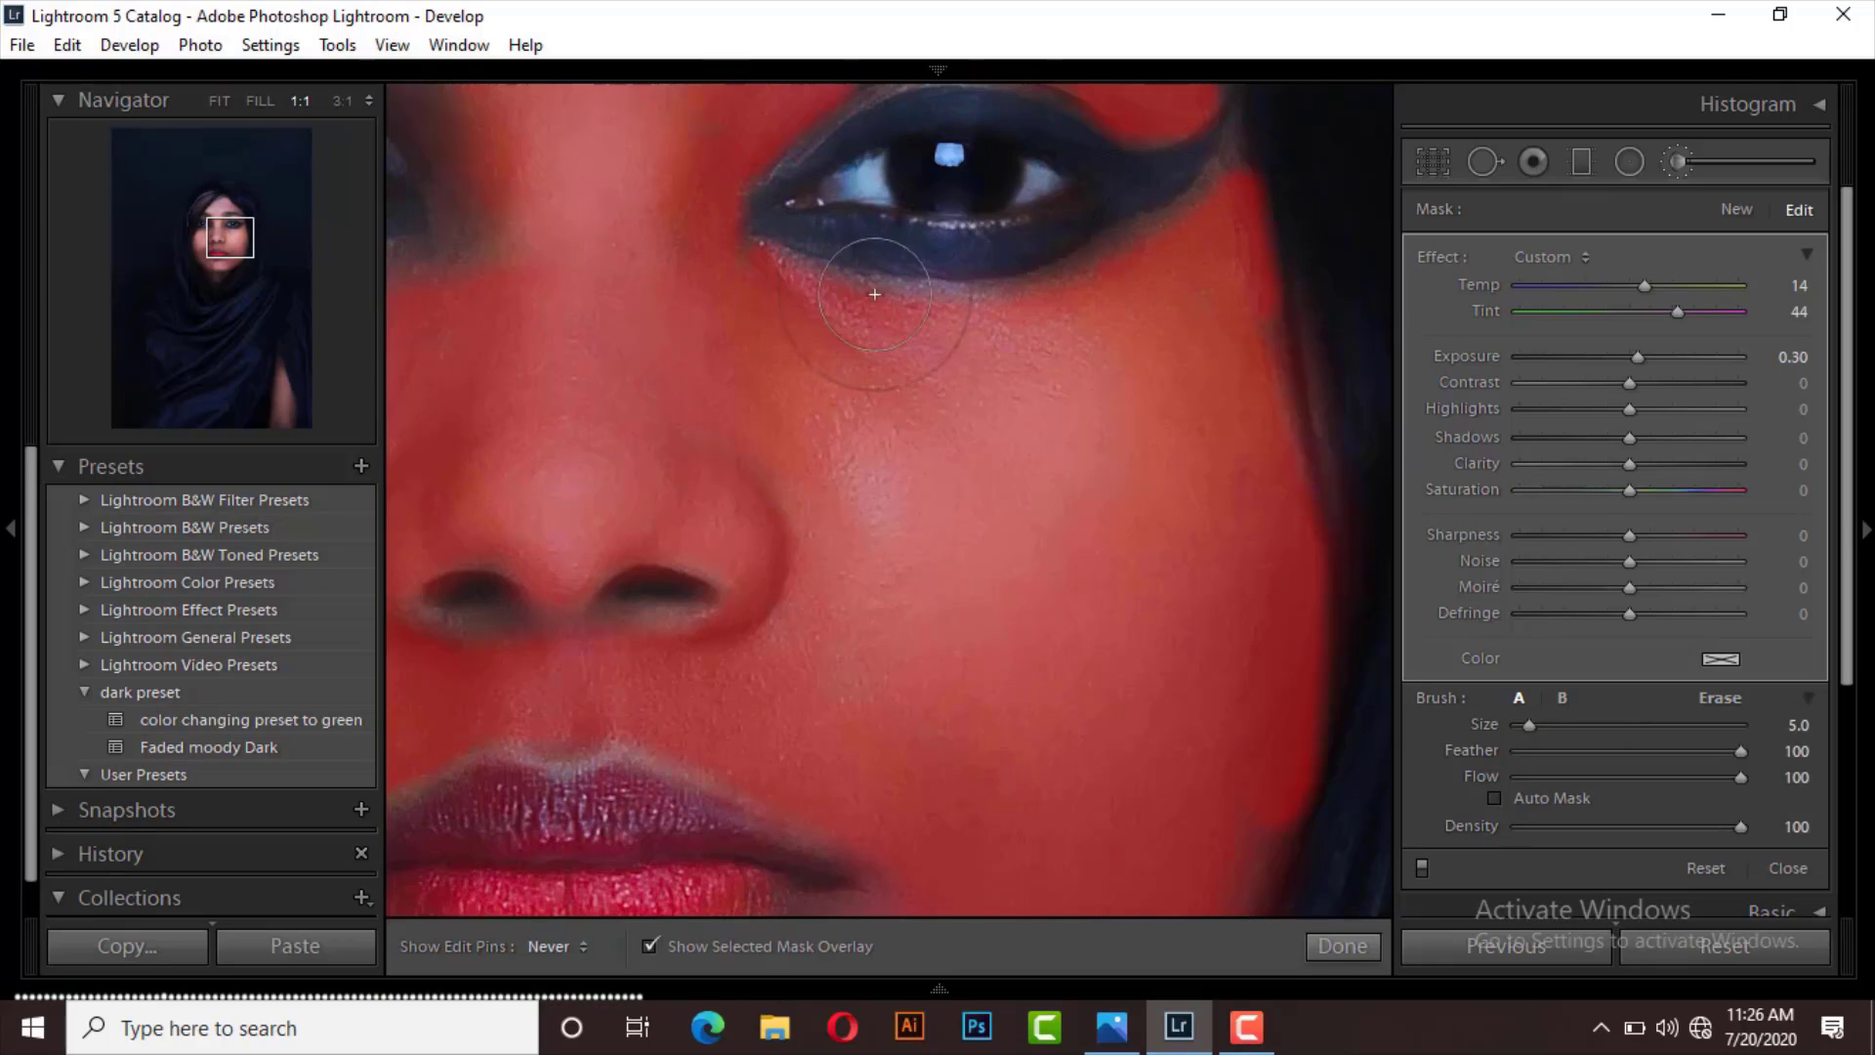
pyautogui.moveTo(1231, 493); pyautogui.dragTo(677, 151)
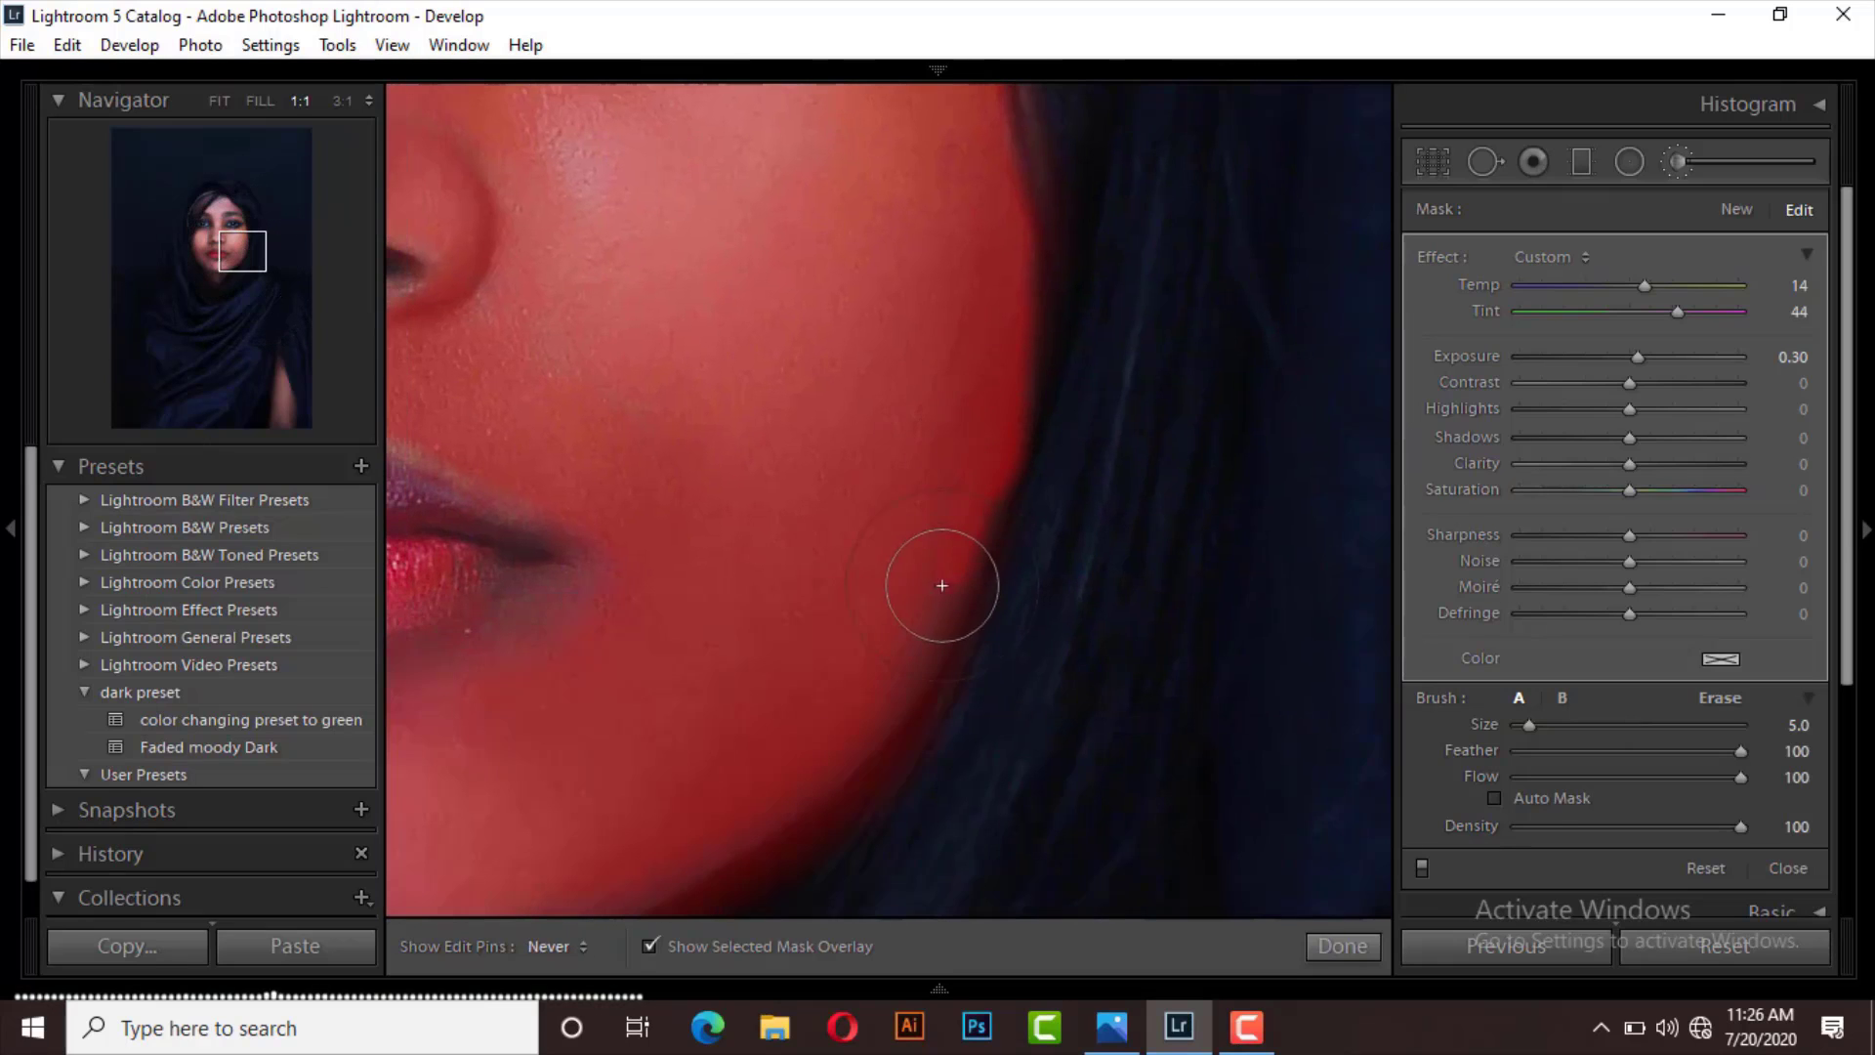
pyautogui.click(240, 256)
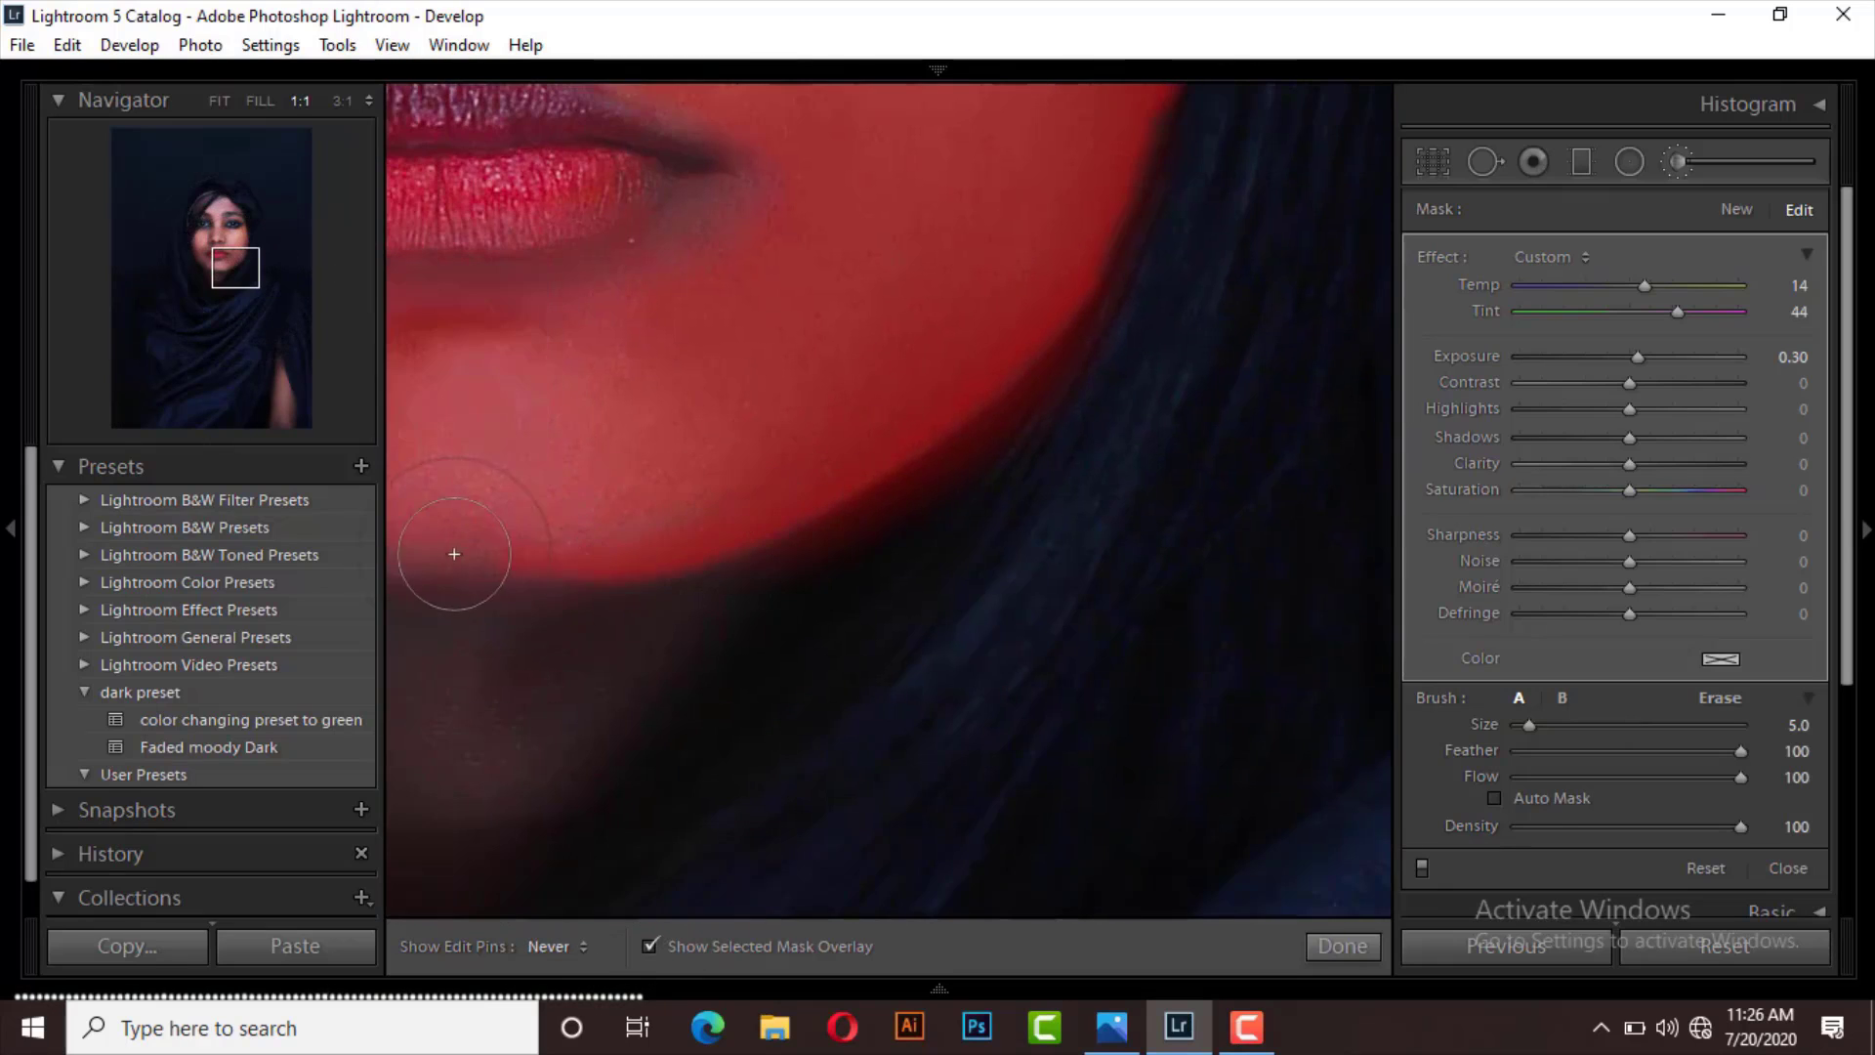
pyautogui.click(217, 260)
pyautogui.press('h')
pyautogui.press('h')
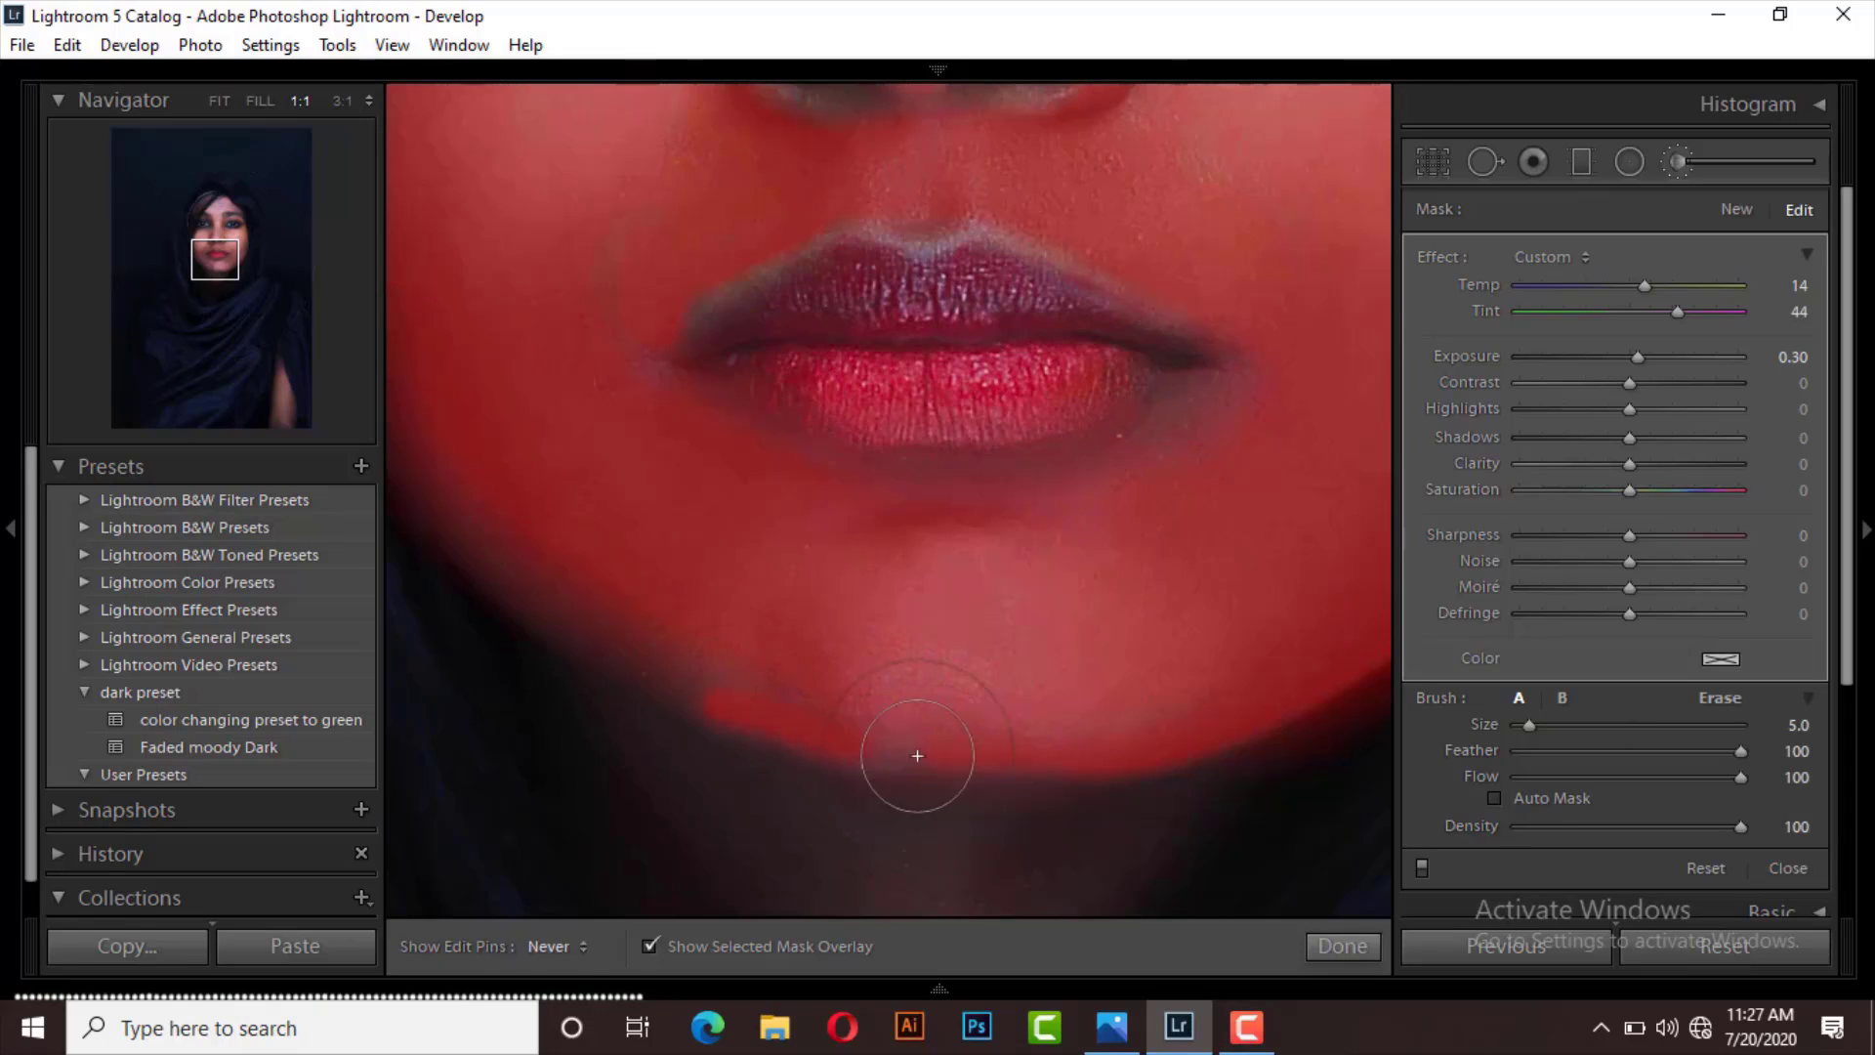
pyautogui.press('h')
pyautogui.click(209, 248)
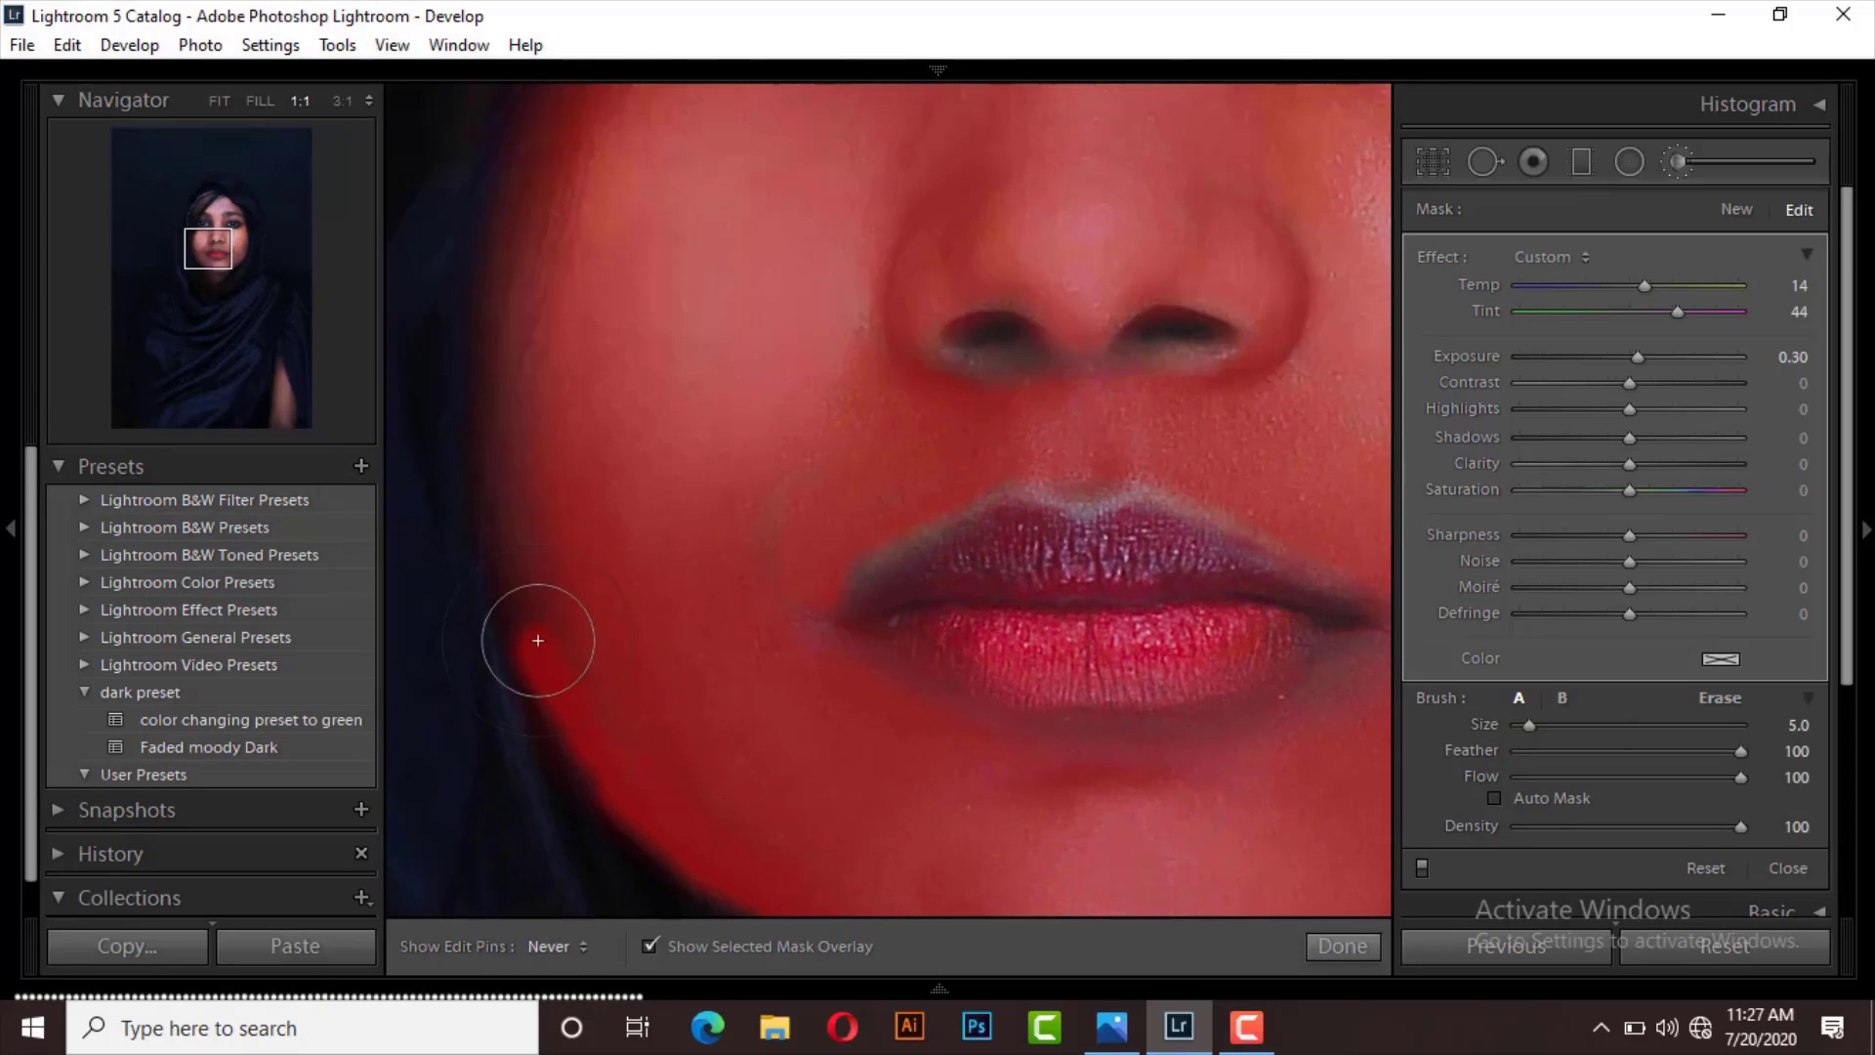
pyautogui.scroll(2, 799, 484)
pyautogui.click(209, 228)
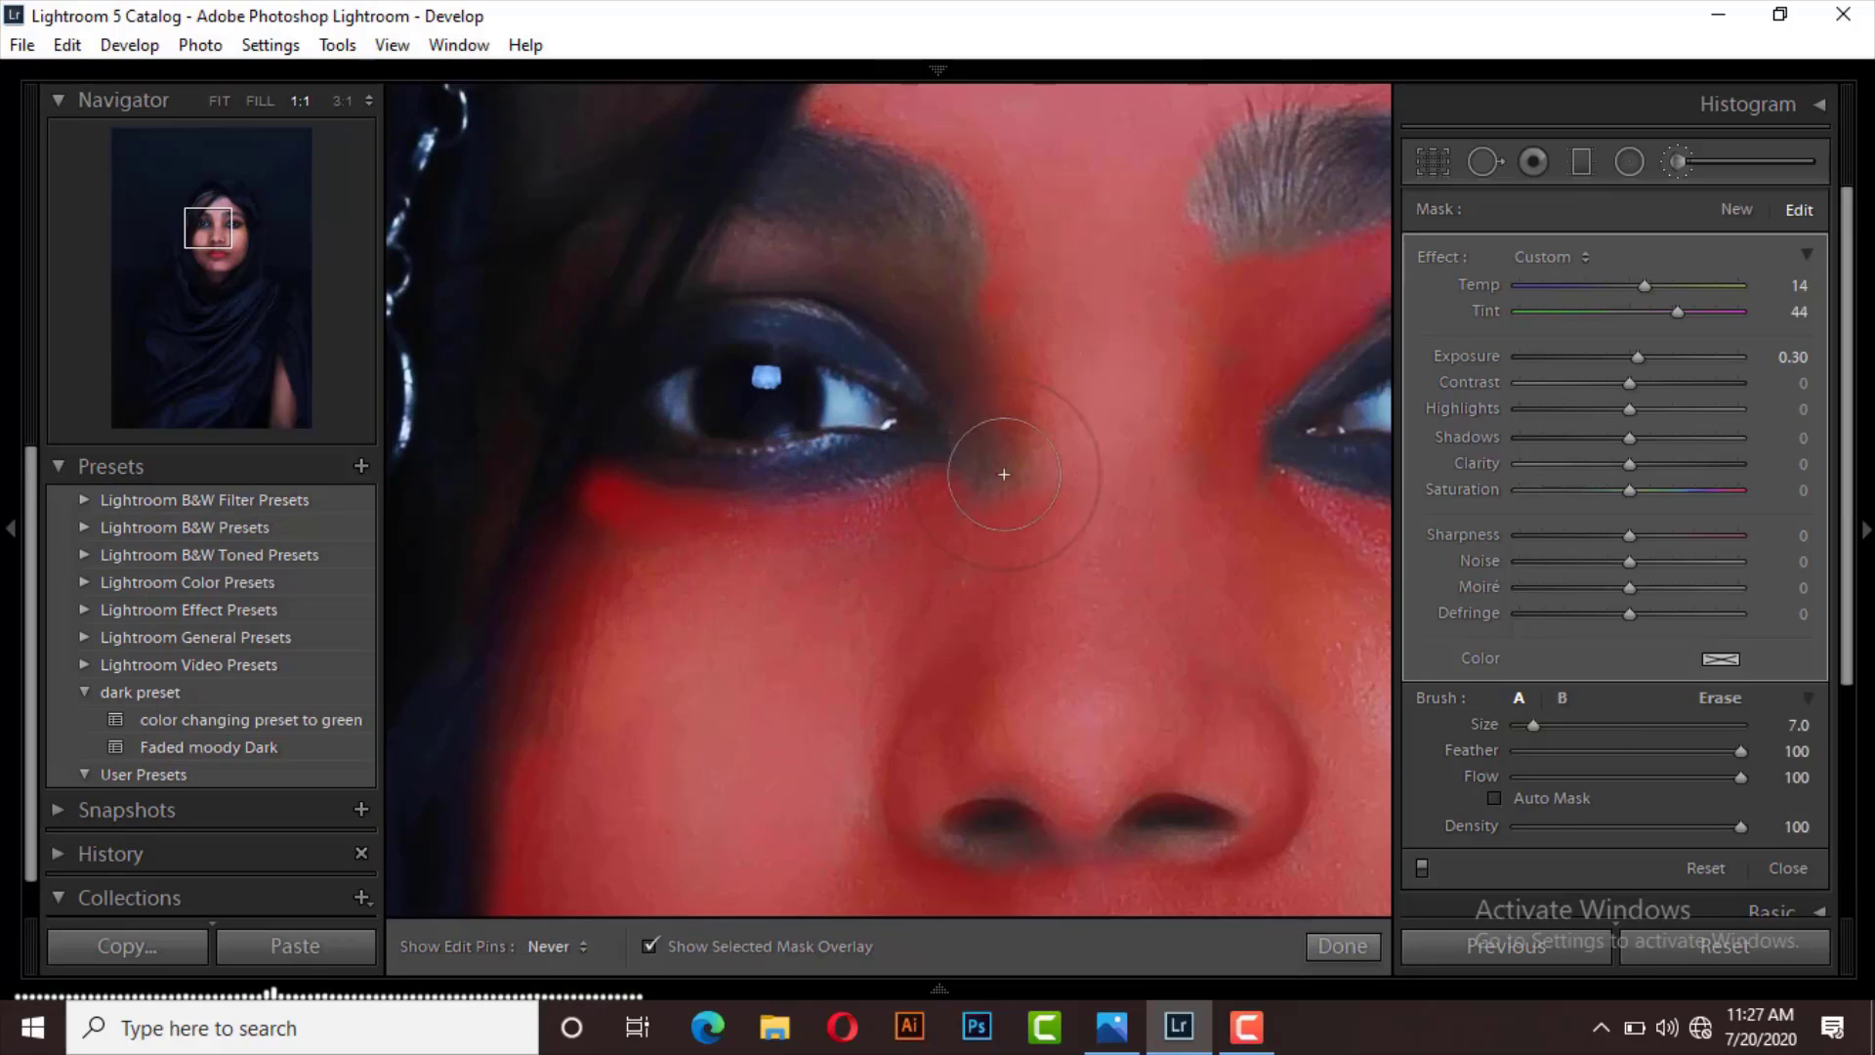
pyautogui.scroll(-4, 995, 396)
pyautogui.moveTo(712, 260)
pyautogui.mouseDown()
pyautogui.moveTo(946, 335)
pyautogui.moveTo(880, 262)
pyautogui.mouseUp()
pyautogui.click(220, 100)
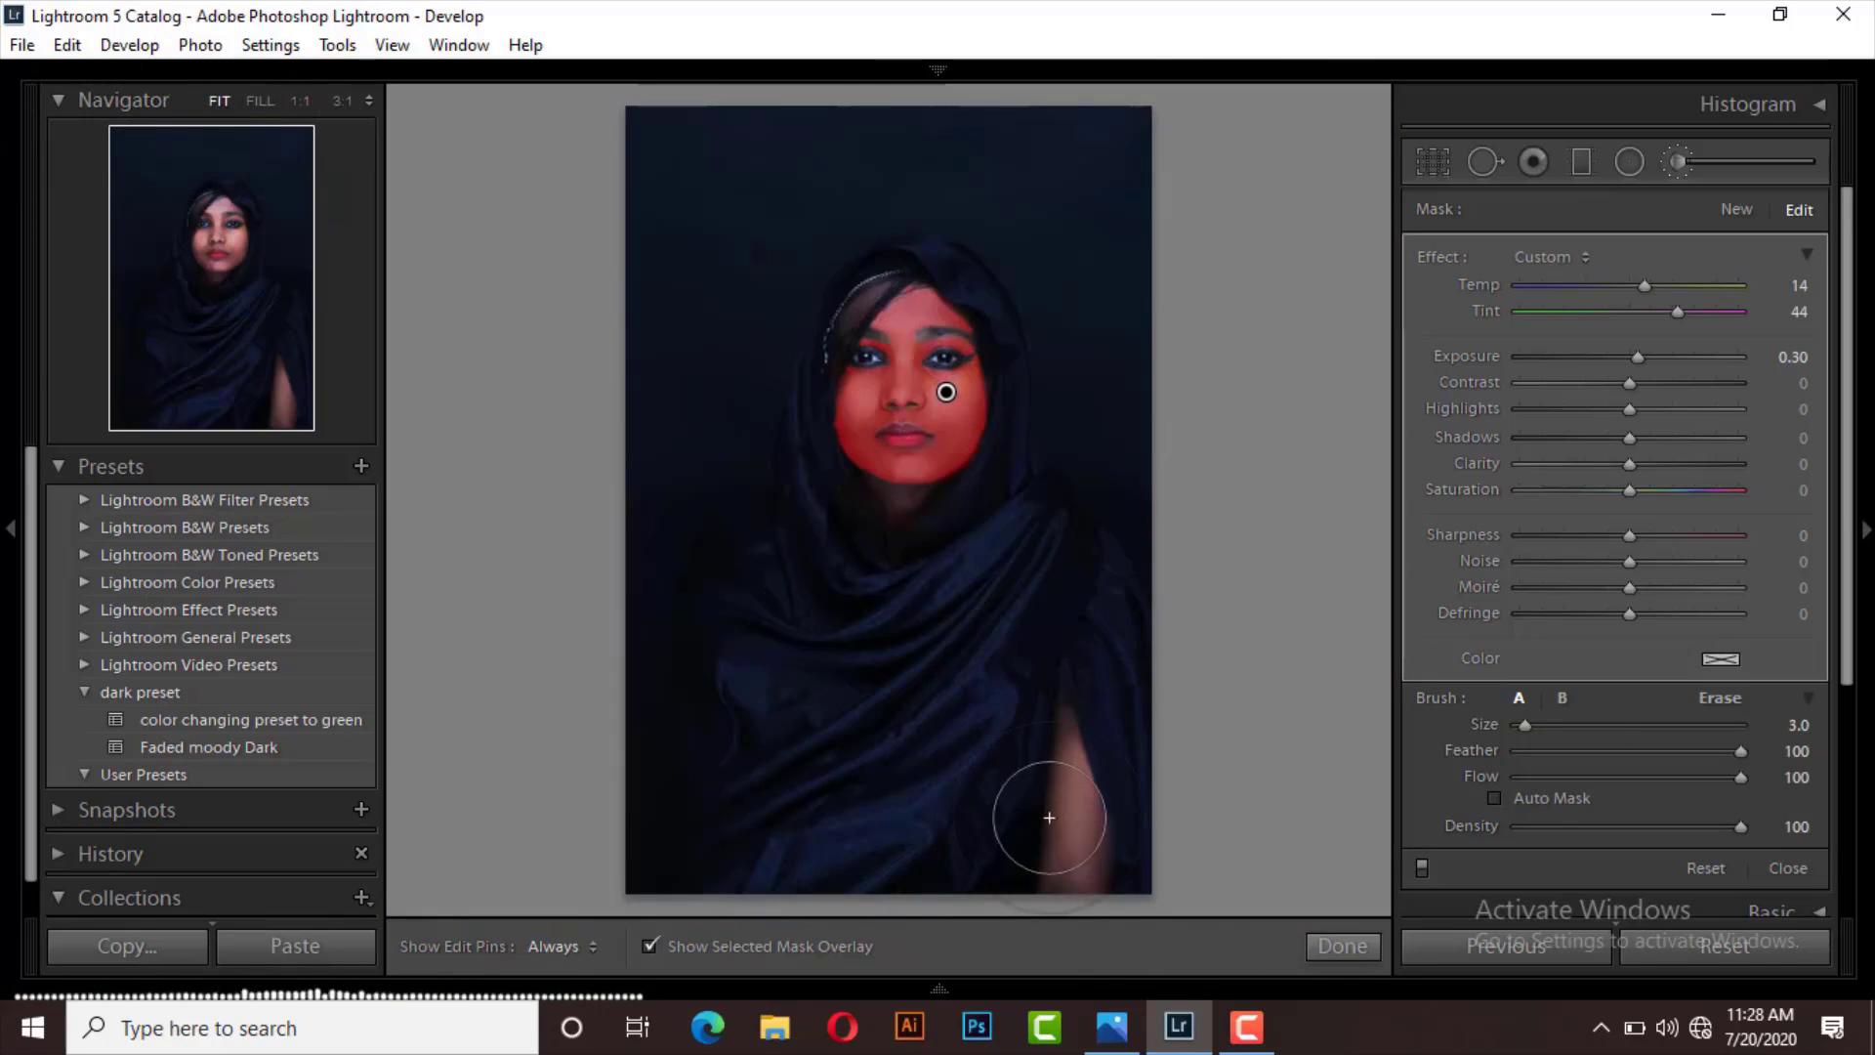
# At 1:1 zoom, paint the brush mask down the bare shoulder and both sides of the arm, then fit the view
pyautogui.click(211, 228)
pyautogui.click(291, 373)
pyautogui.scroll(5, 586, 180)
pyautogui.moveTo(586, 180)
pyautogui.mouseDown()
pyautogui.moveTo(586, 440)
pyautogui.moveTo(549, 670)
pyautogui.moveTo(556, 406)
pyautogui.mouseUp()
pyautogui.click(283, 398)
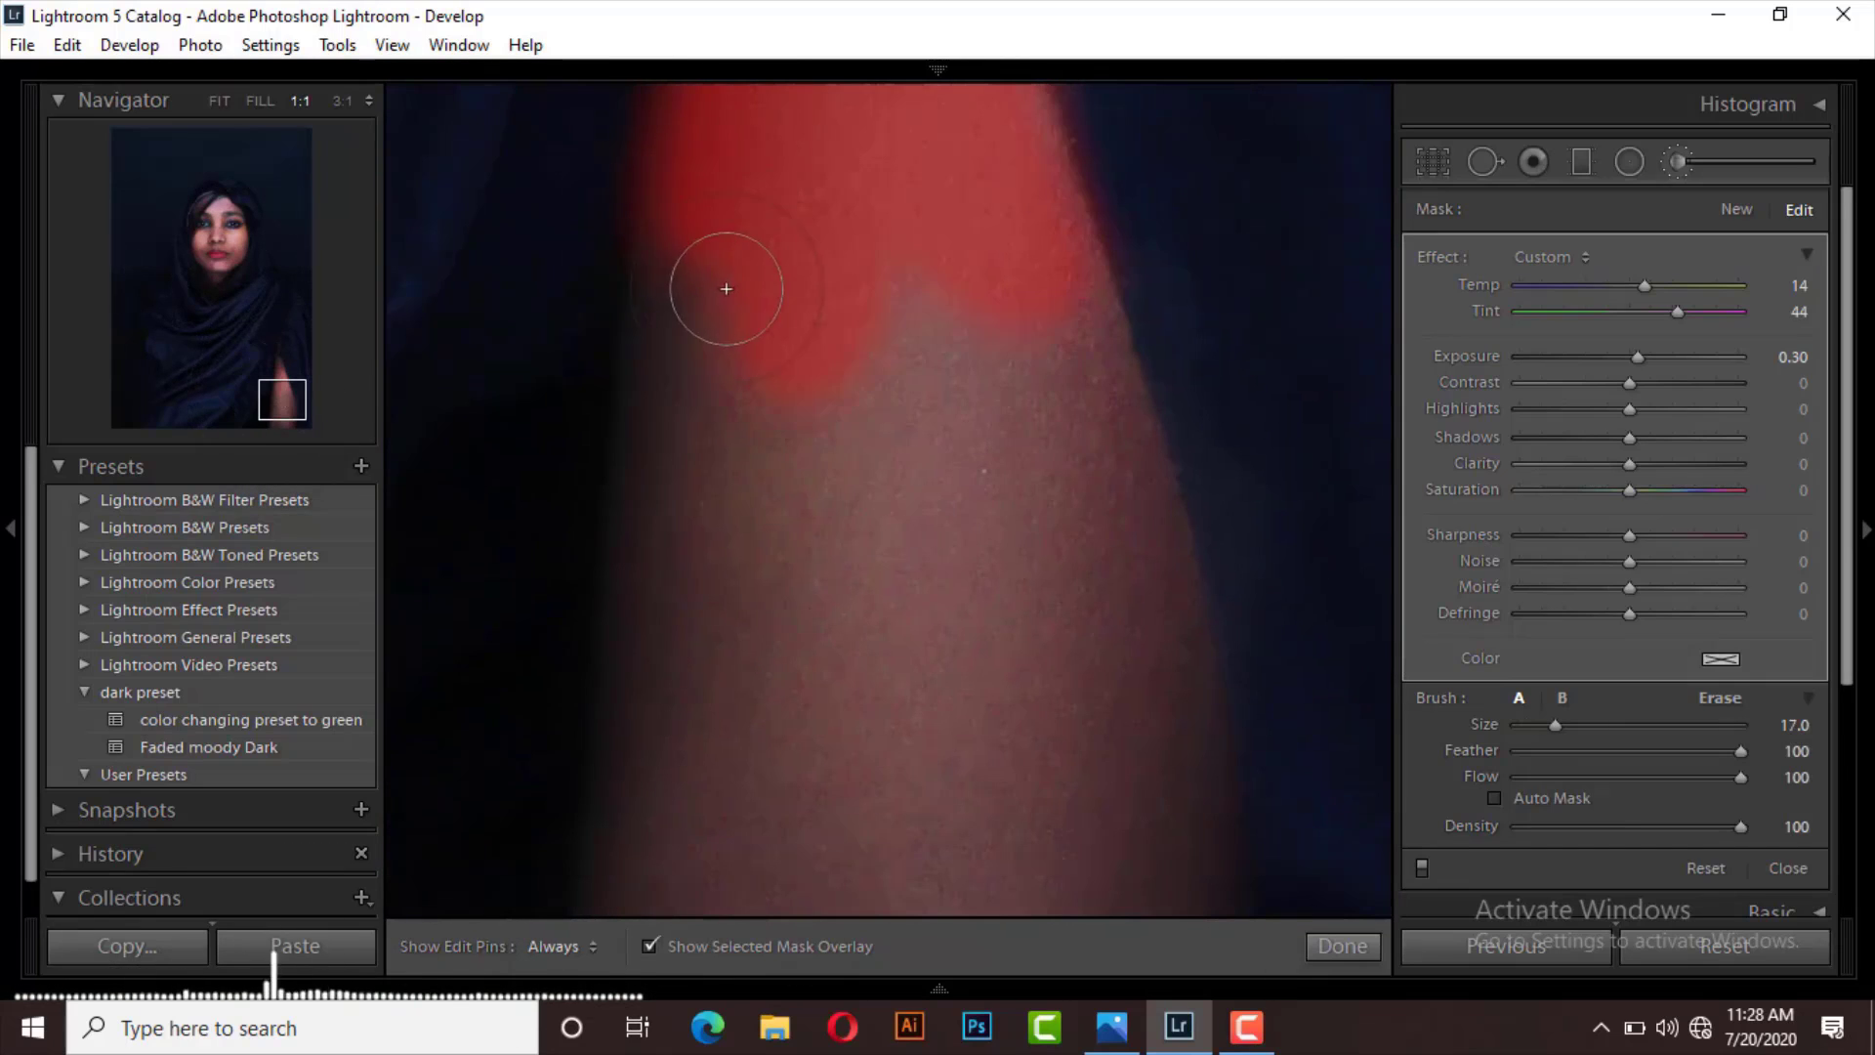
pyautogui.moveTo(724, 284)
pyautogui.mouseDown()
pyautogui.moveTo(946, 315)
pyautogui.moveTo(1092, 602)
pyautogui.moveTo(1163, 866)
pyautogui.mouseUp()
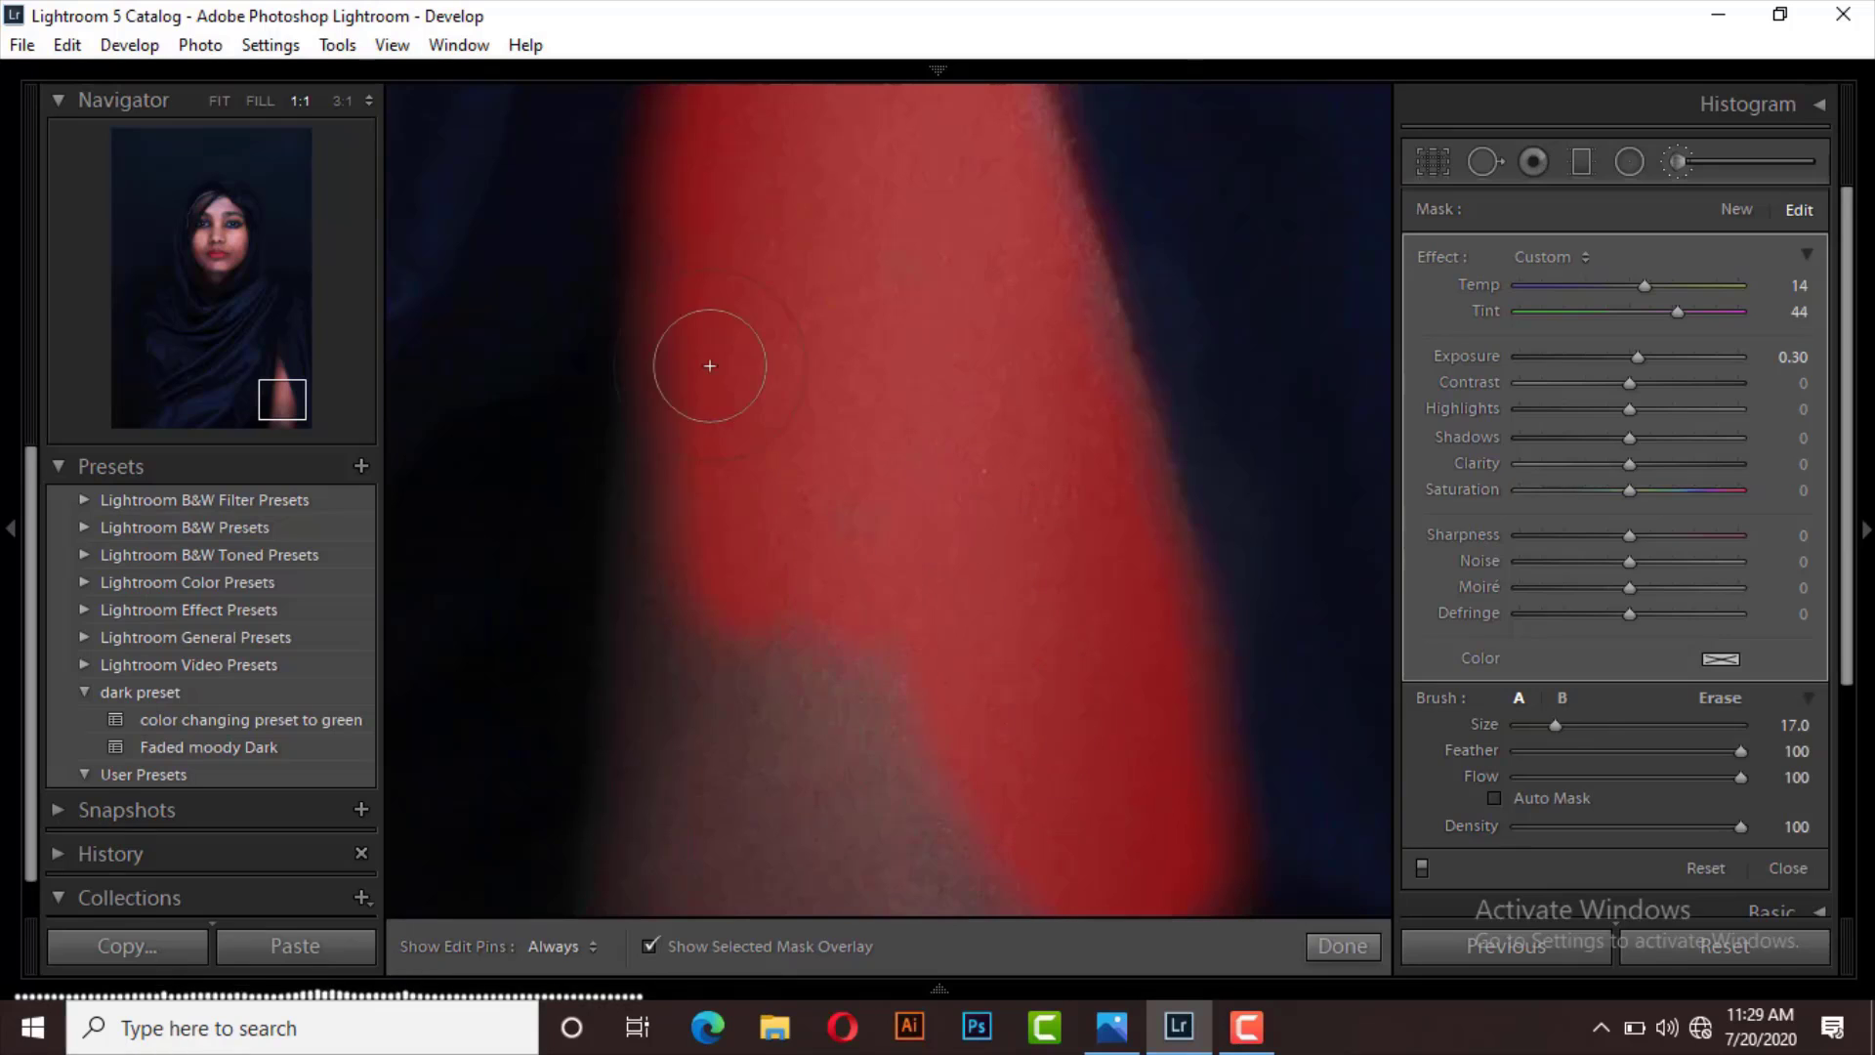
pyautogui.moveTo(707, 364); pyautogui.dragTo(917, 794)
pyautogui.click(274, 409)
pyautogui.moveTo(772, 322)
pyautogui.mouseDown()
pyautogui.moveTo(937, 411)
pyautogui.moveTo(1039, 290)
pyautogui.mouseUp()
pyautogui.press('z')
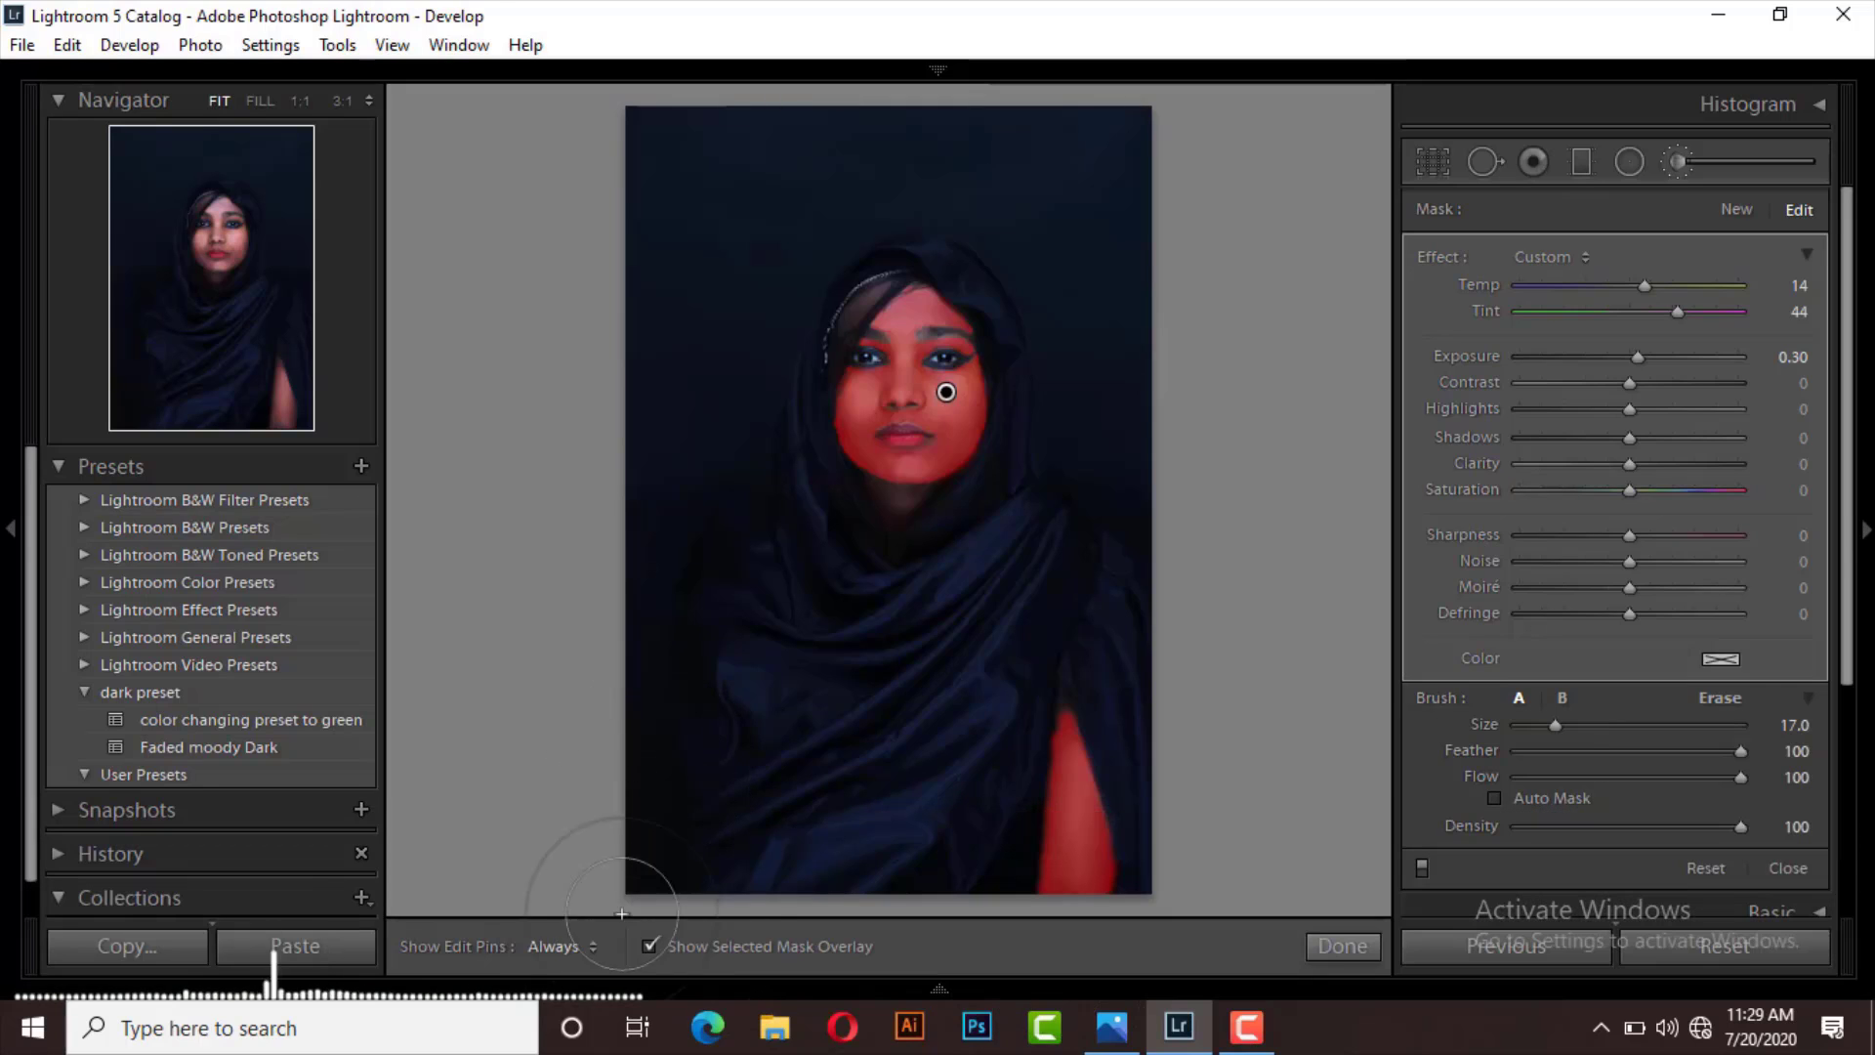
# Hide the red mask overlay and zoom in to inspect the brushed face and lips
pyautogui.click(647, 945)
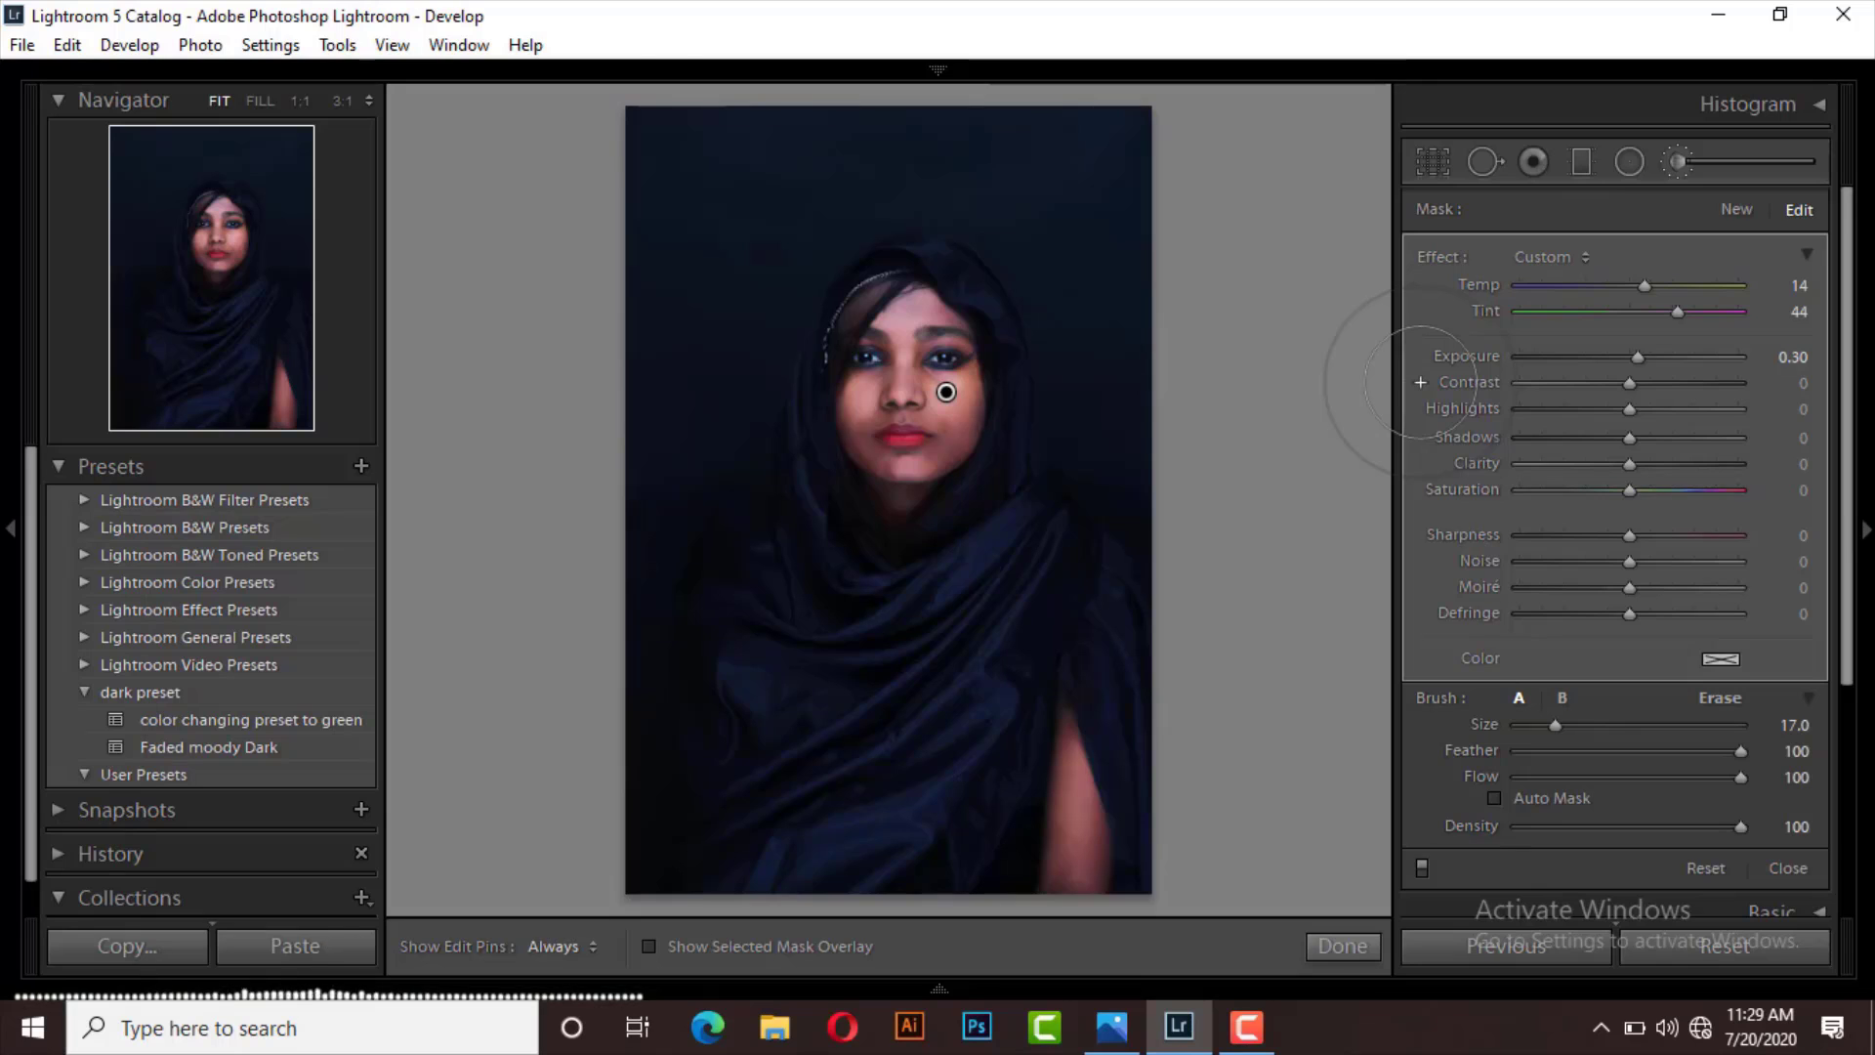
pyautogui.click(259, 101)
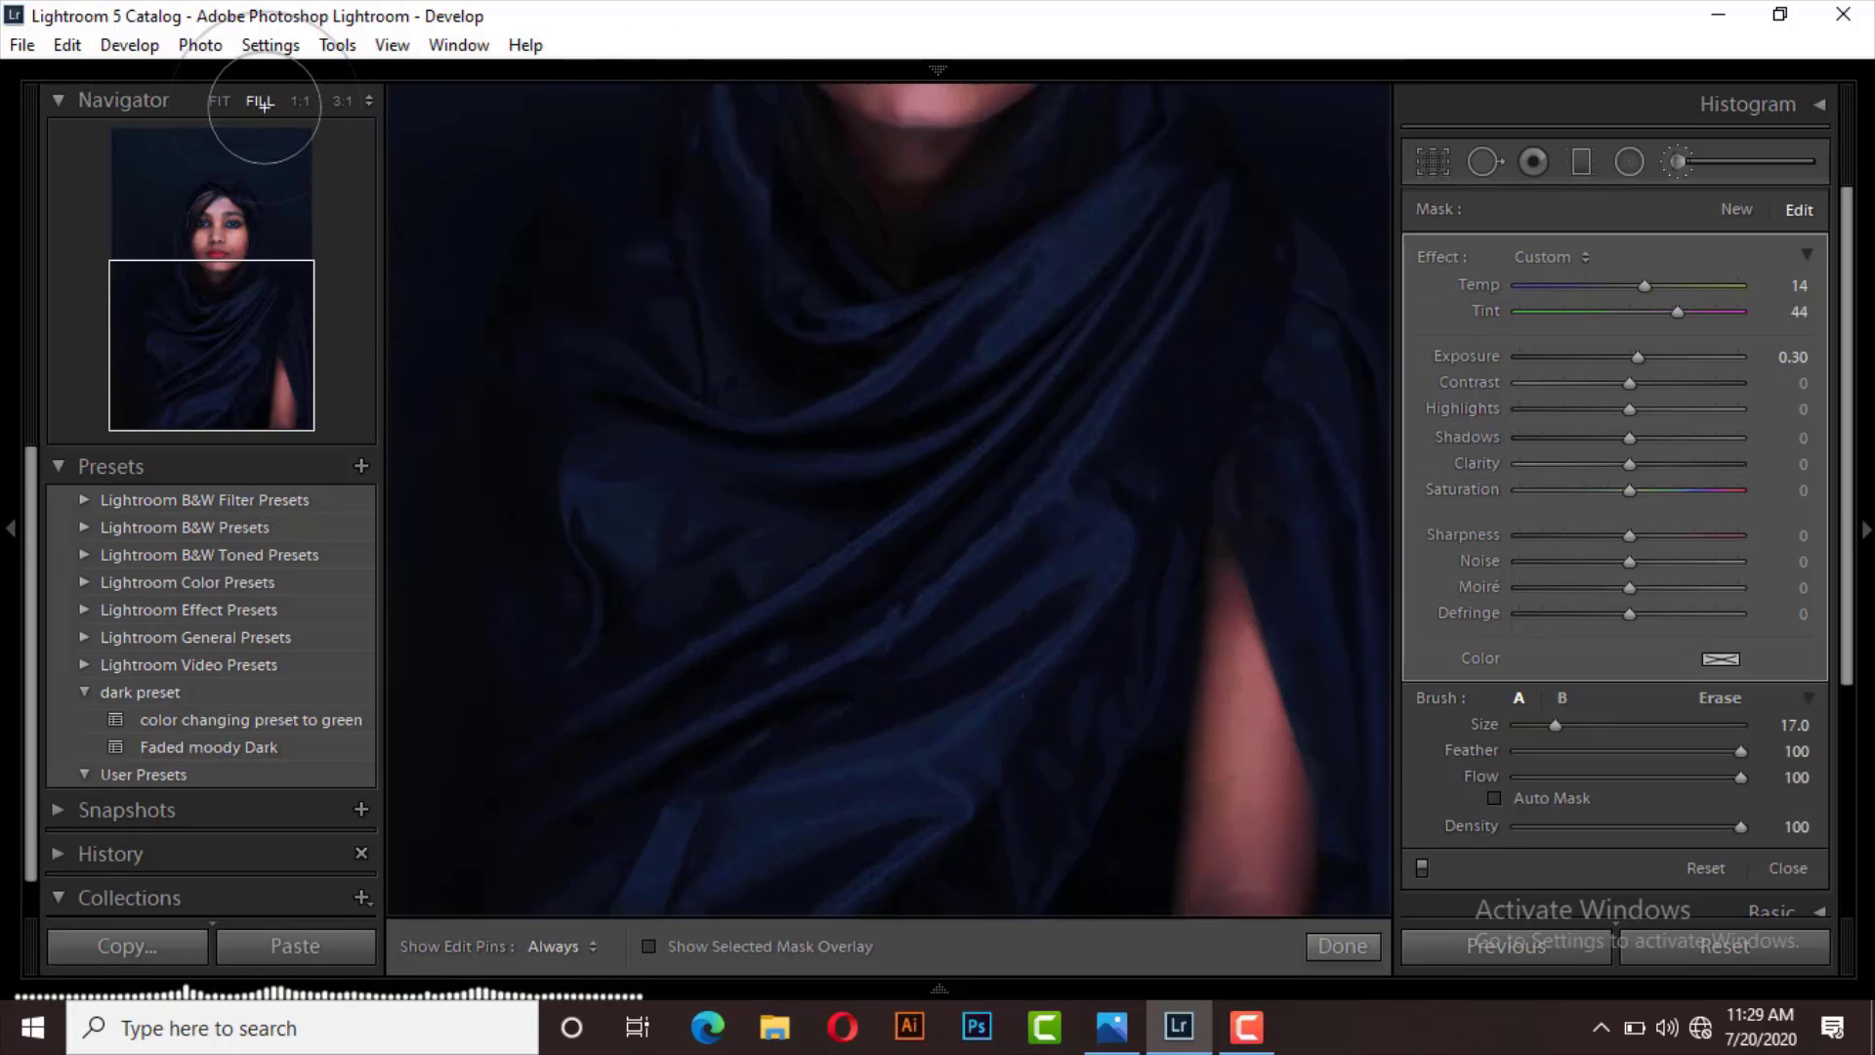
pyautogui.moveTo(190, 365); pyautogui.dragTo(223, 244)
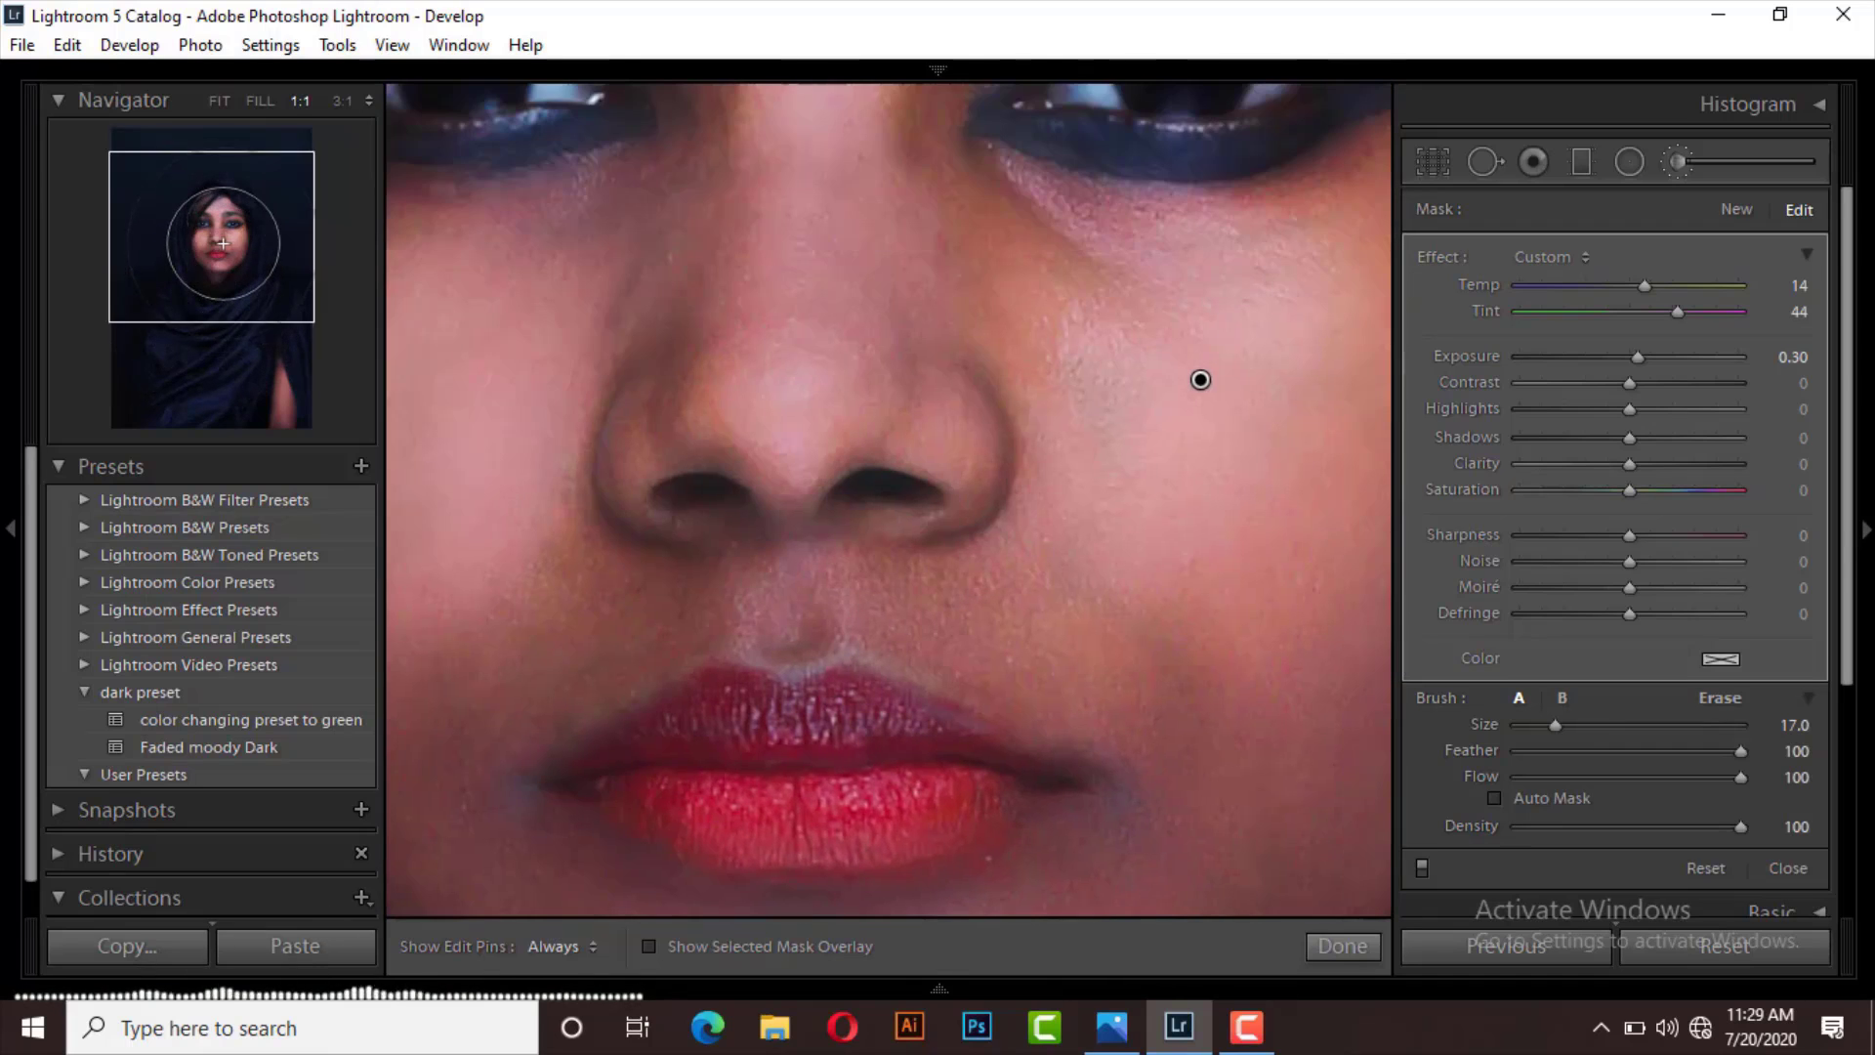
pyautogui.click(260, 102)
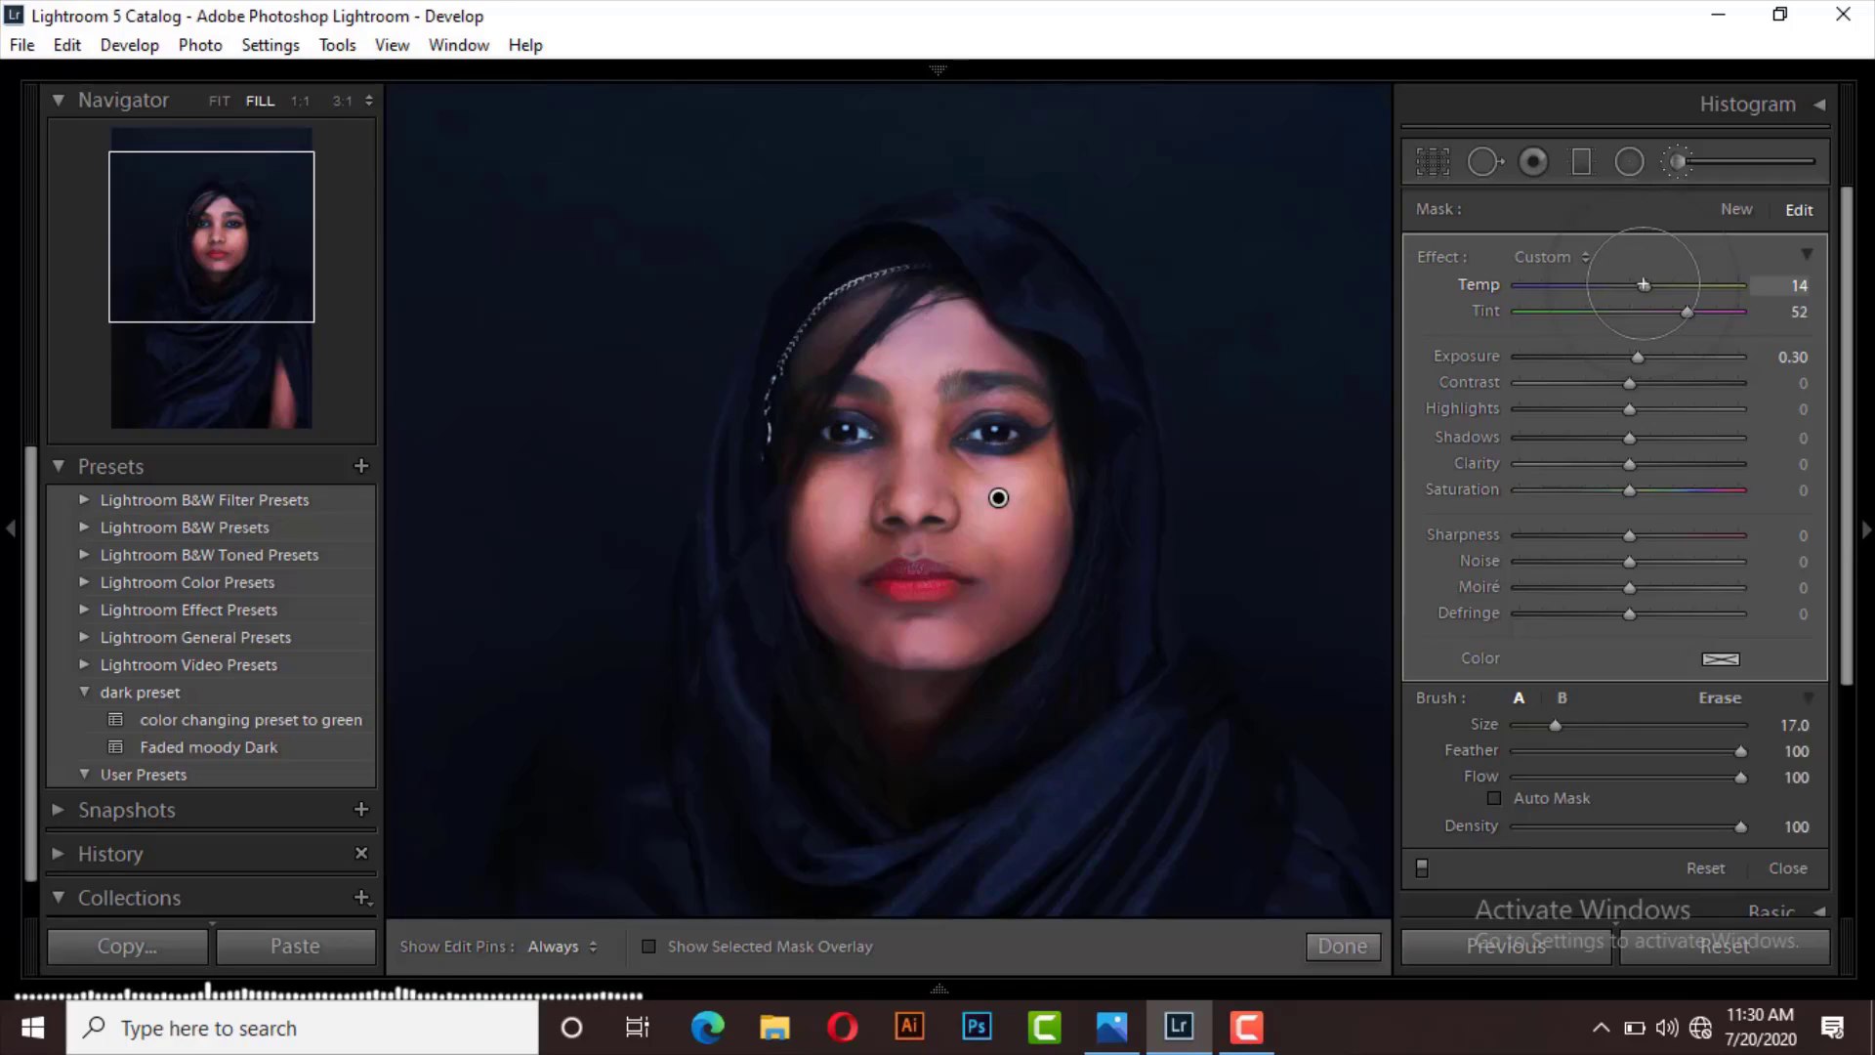
# Set the brush temperature to 17, briefly showing the mask overlay to check coverage
pyautogui.moveTo(1644, 284); pyautogui.dragTo(1655, 284)
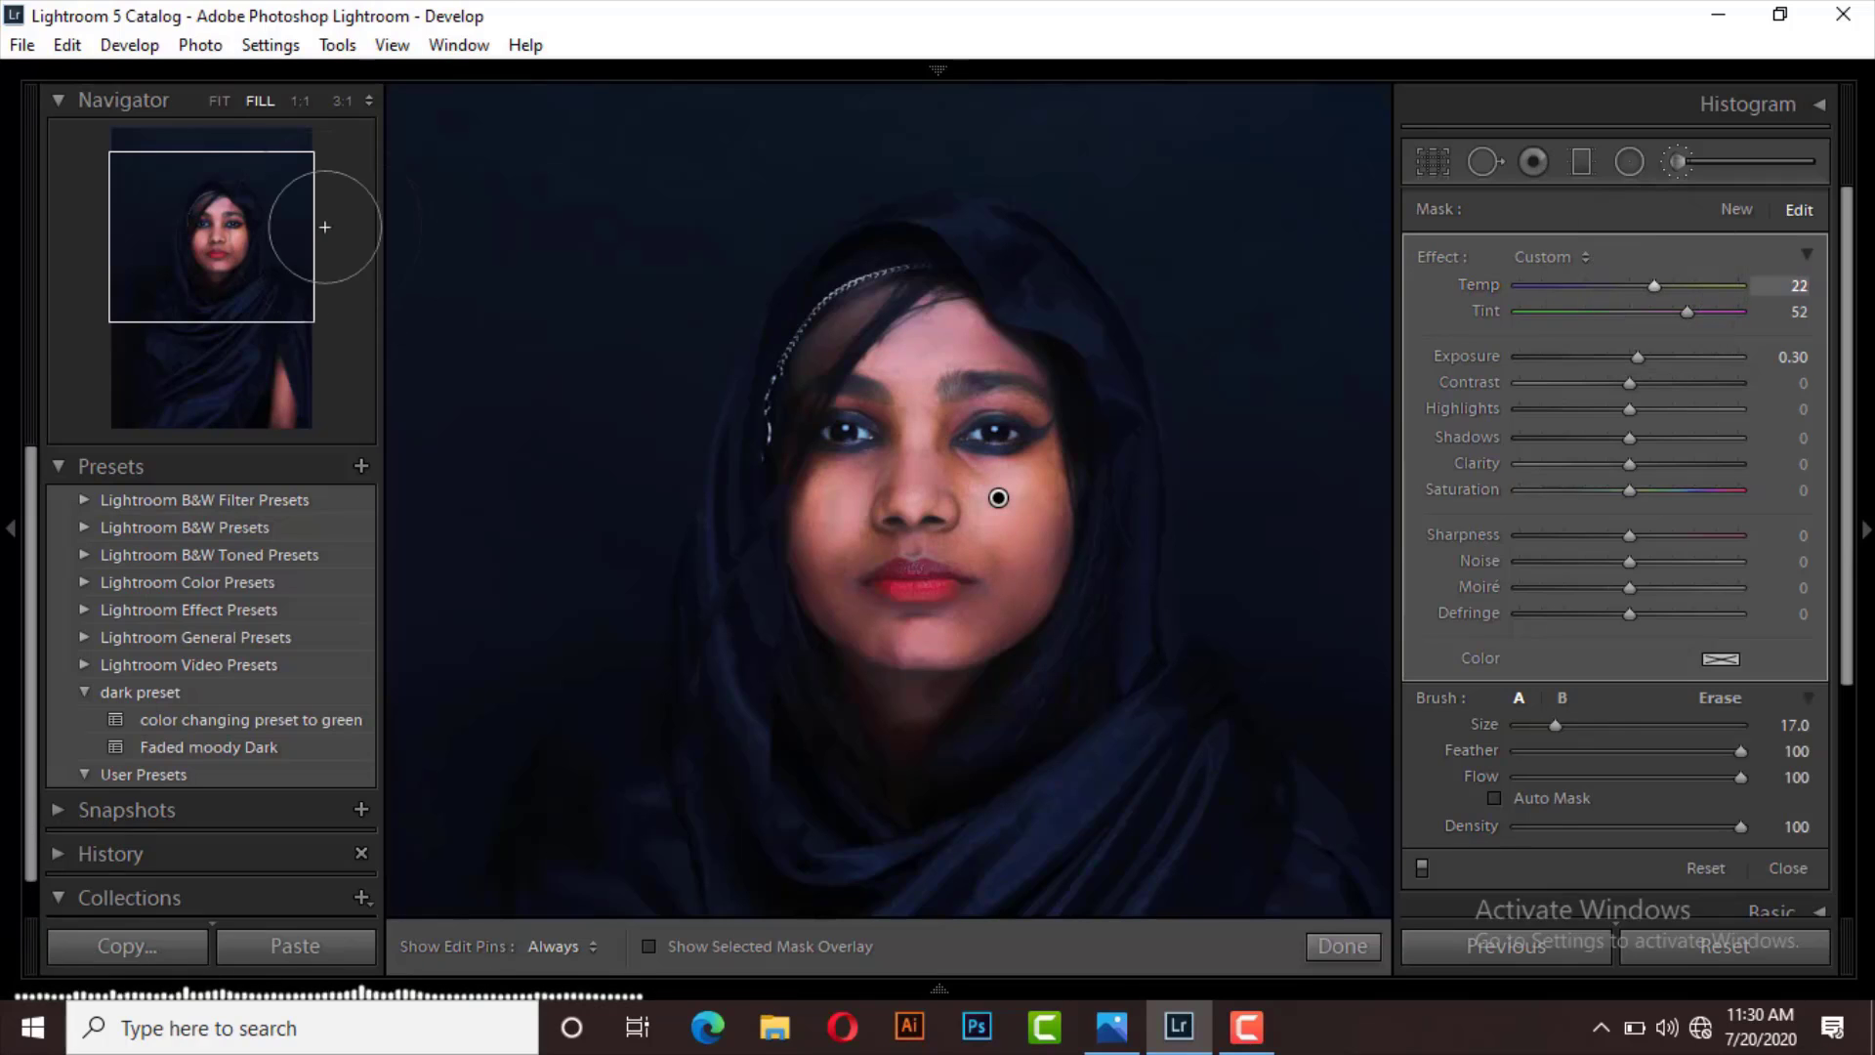
pyautogui.click(222, 102)
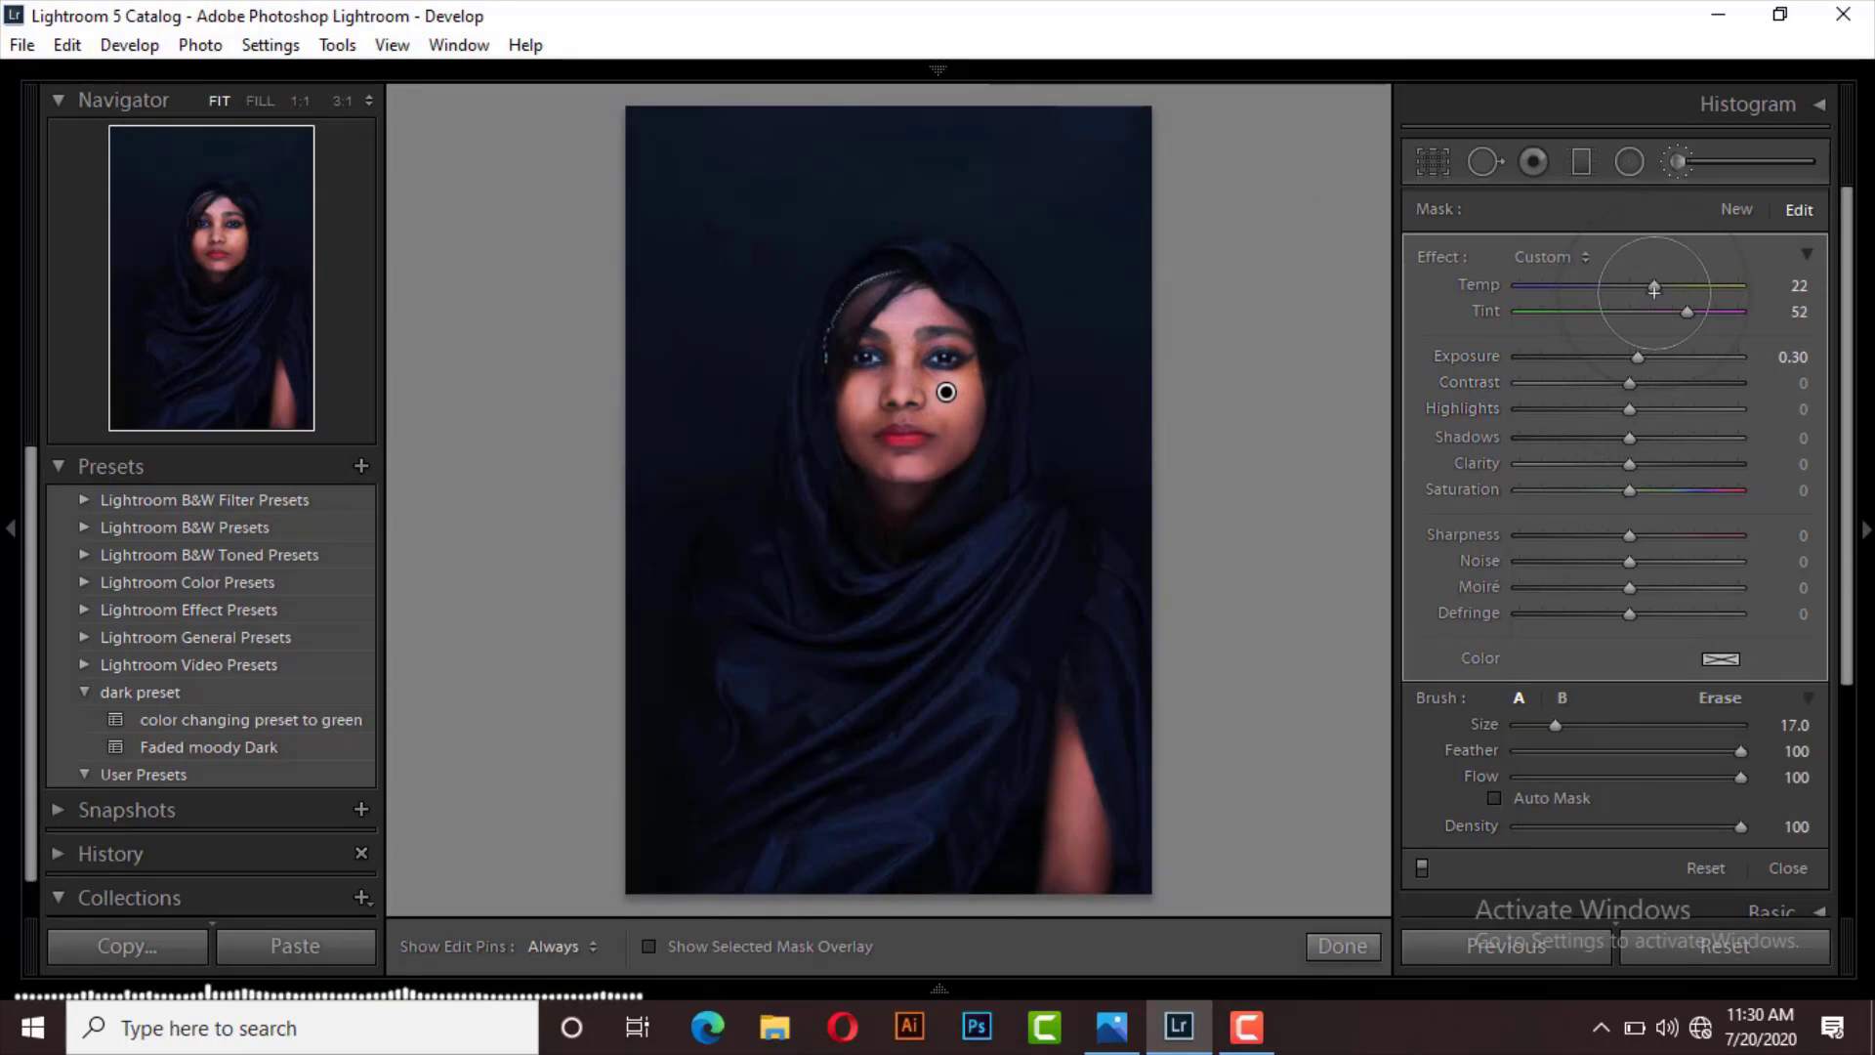
pyautogui.moveTo(1654, 288); pyautogui.dragTo(1650, 288)
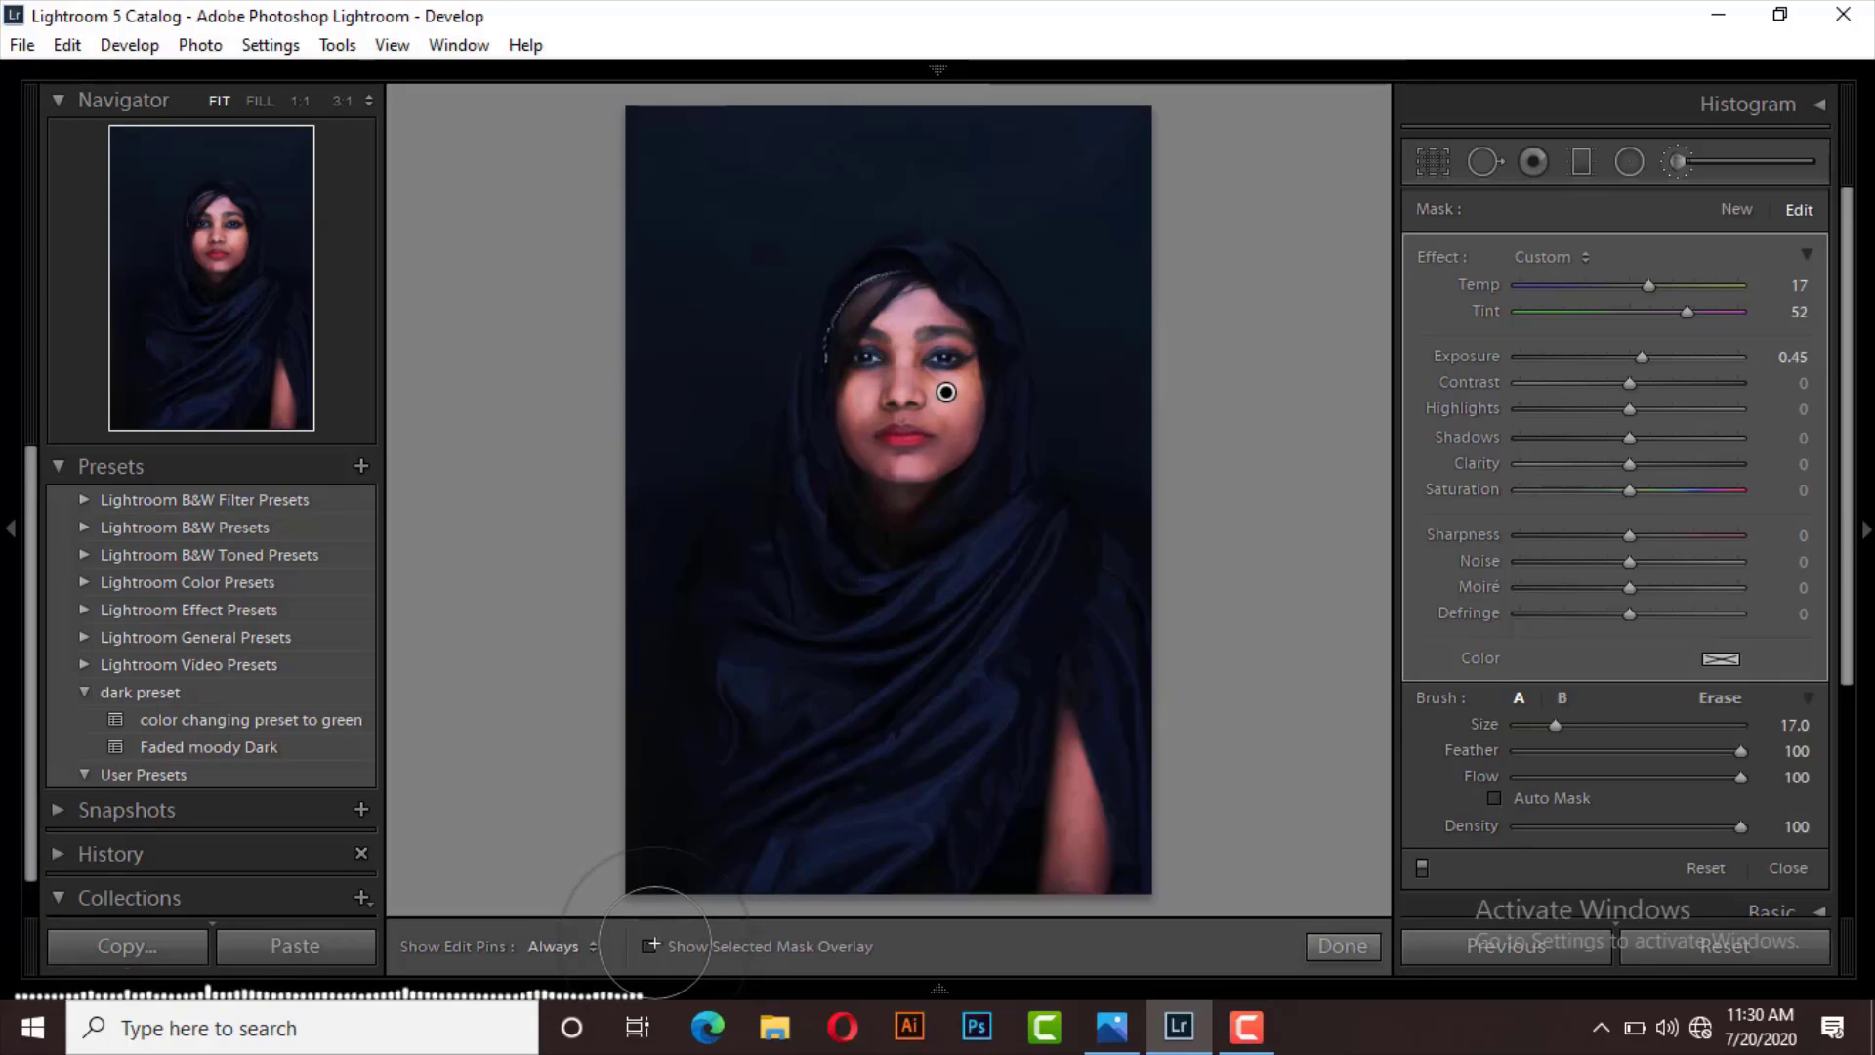
pyautogui.click(649, 946)
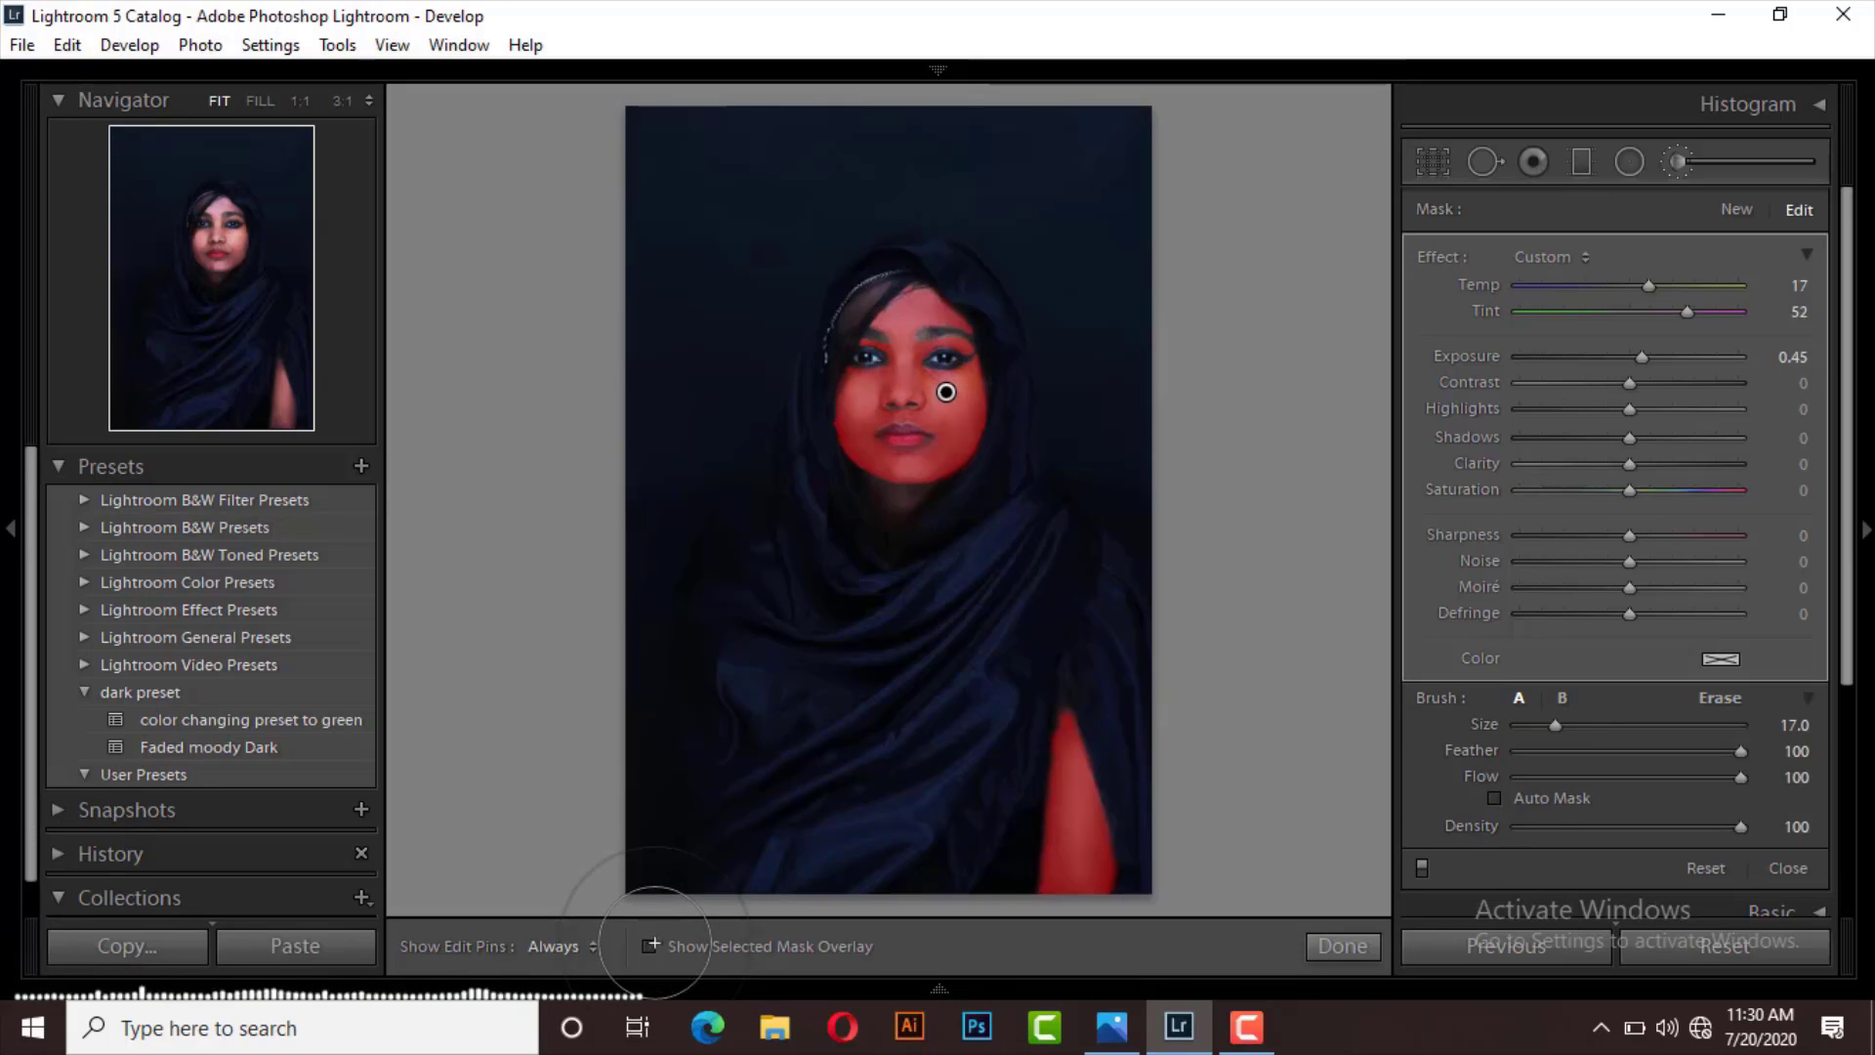
pyautogui.click(649, 946)
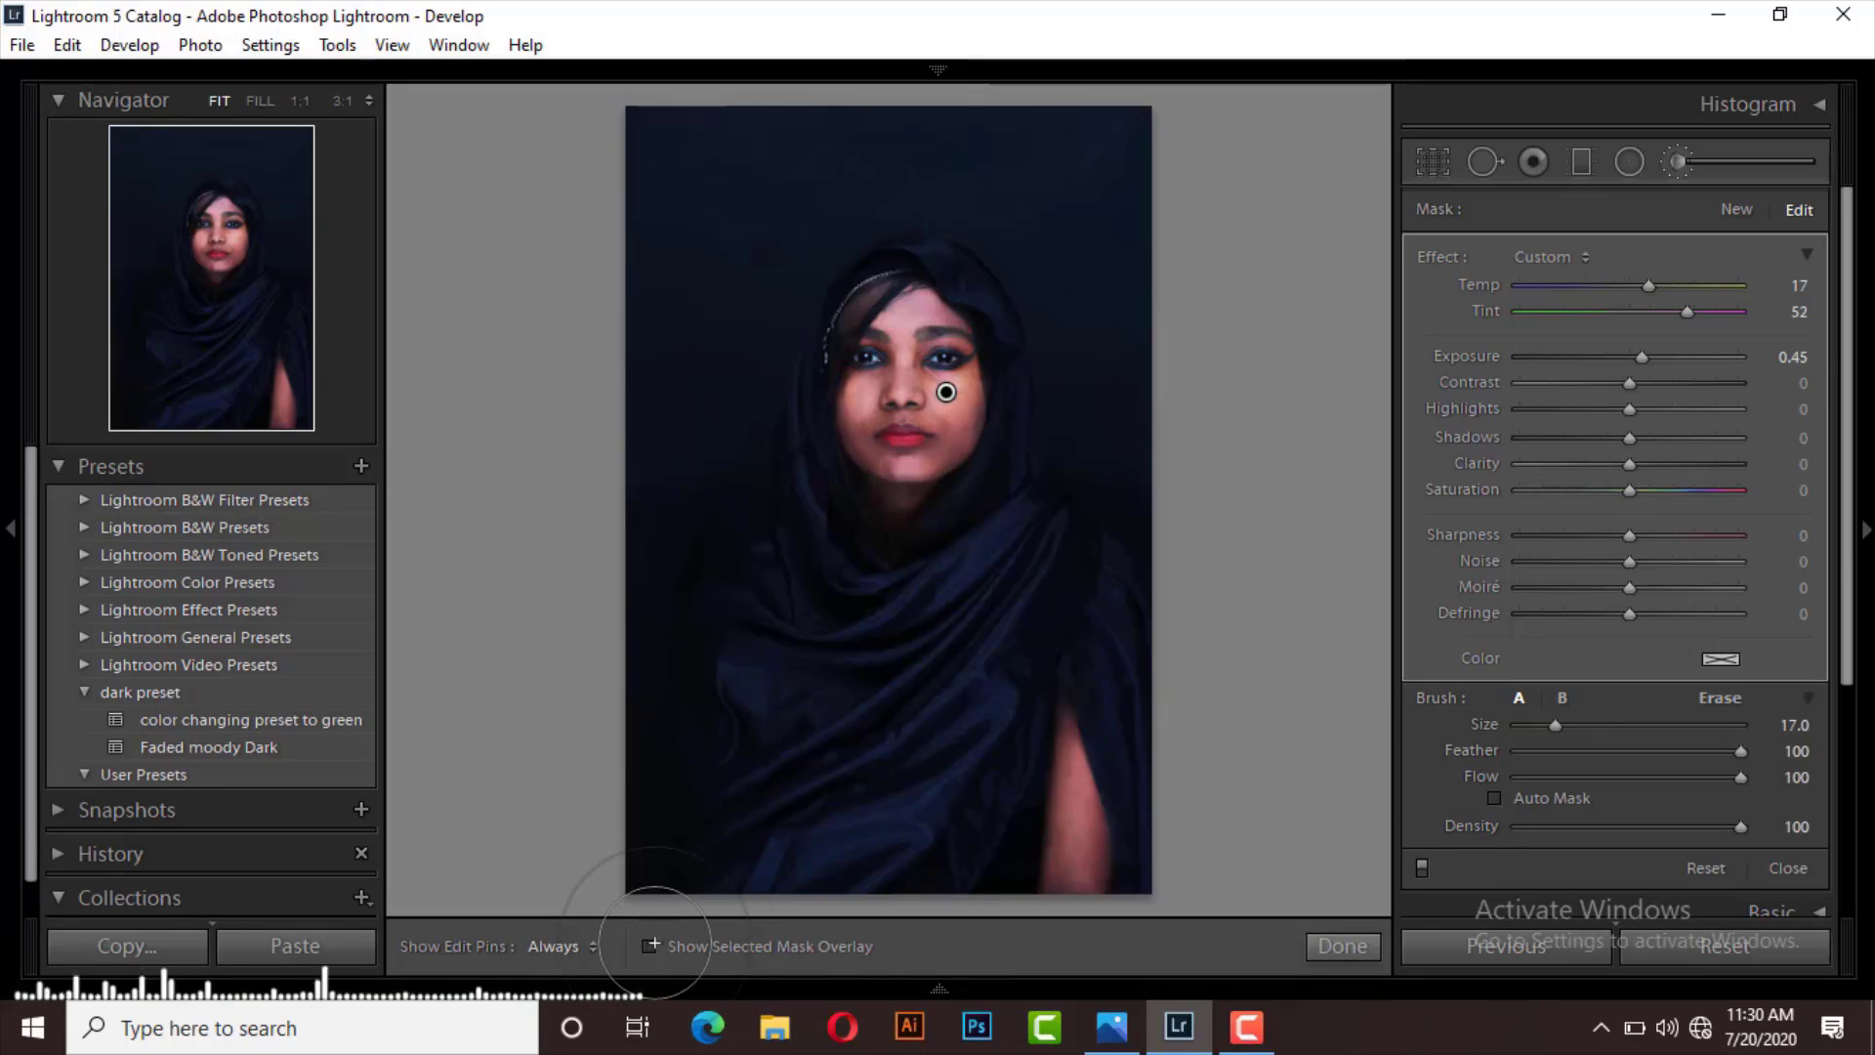
# Apply the brush with Done, compare Before/After side by side, then return to Loupe view
pyautogui.click(1340, 946)
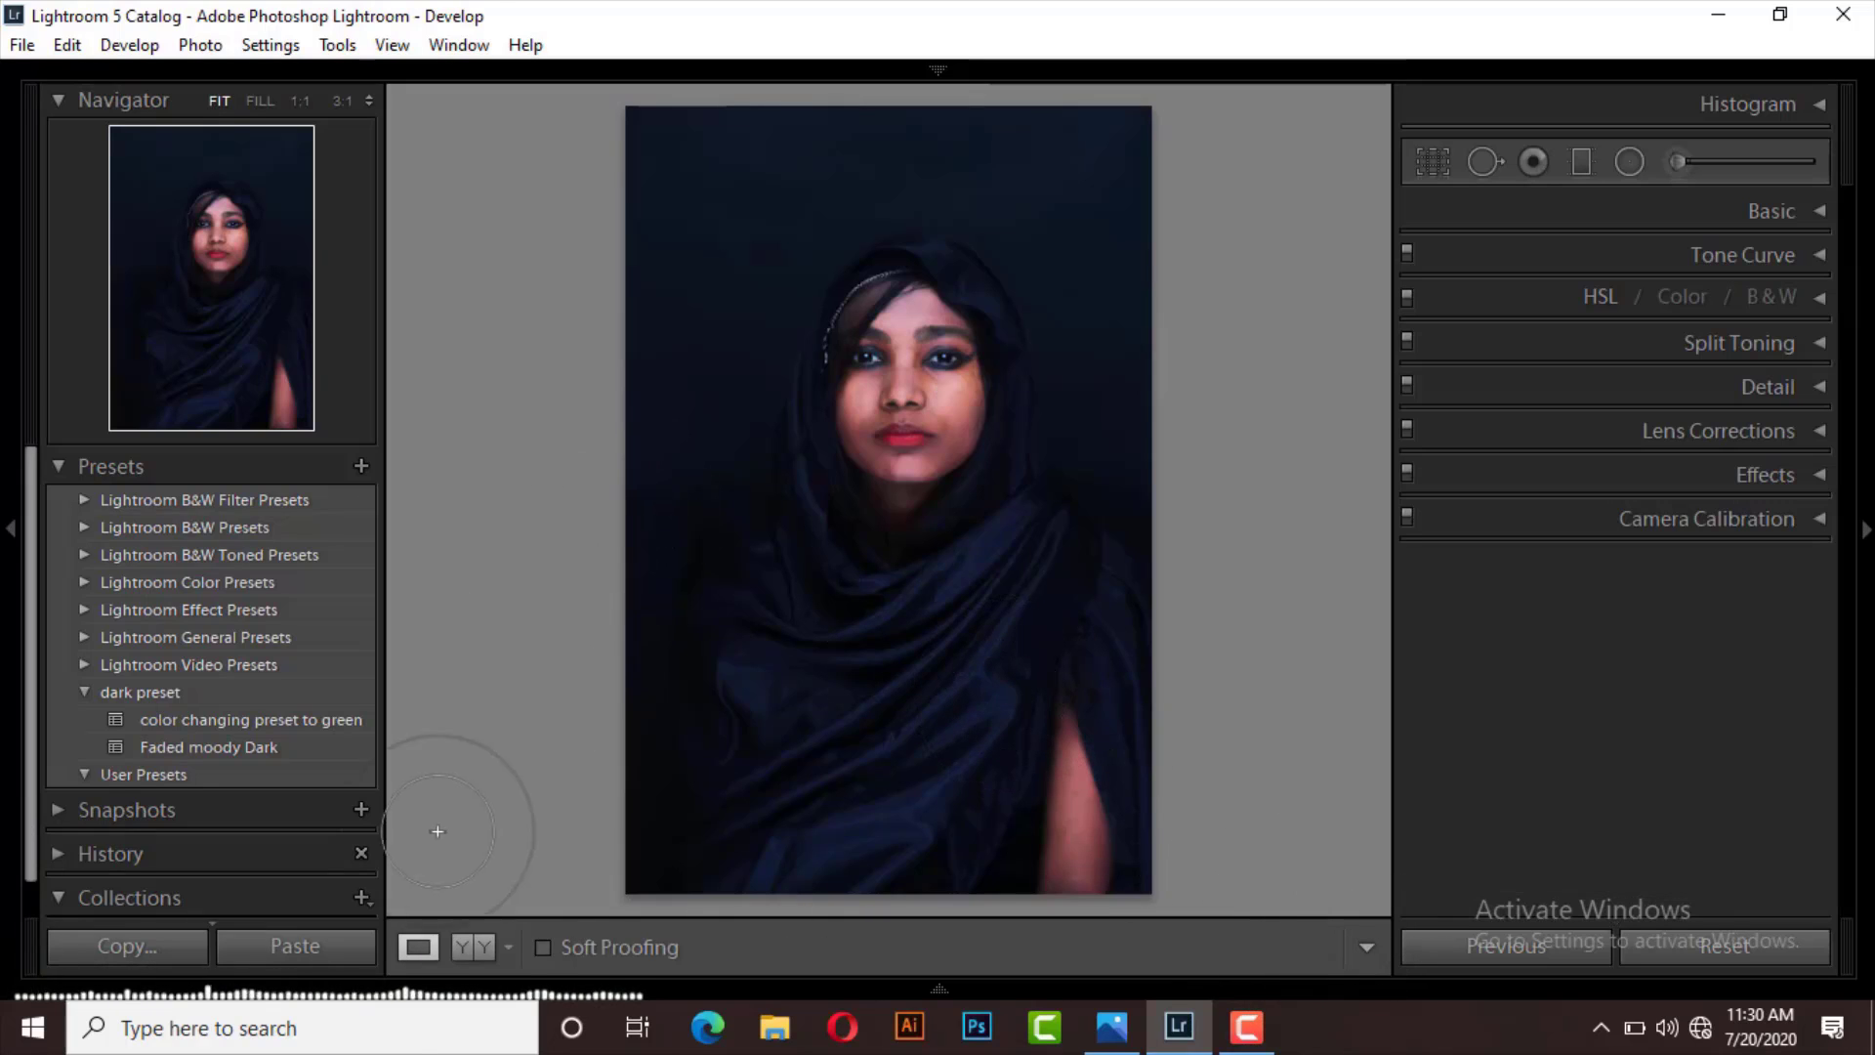
pyautogui.click(470, 947)
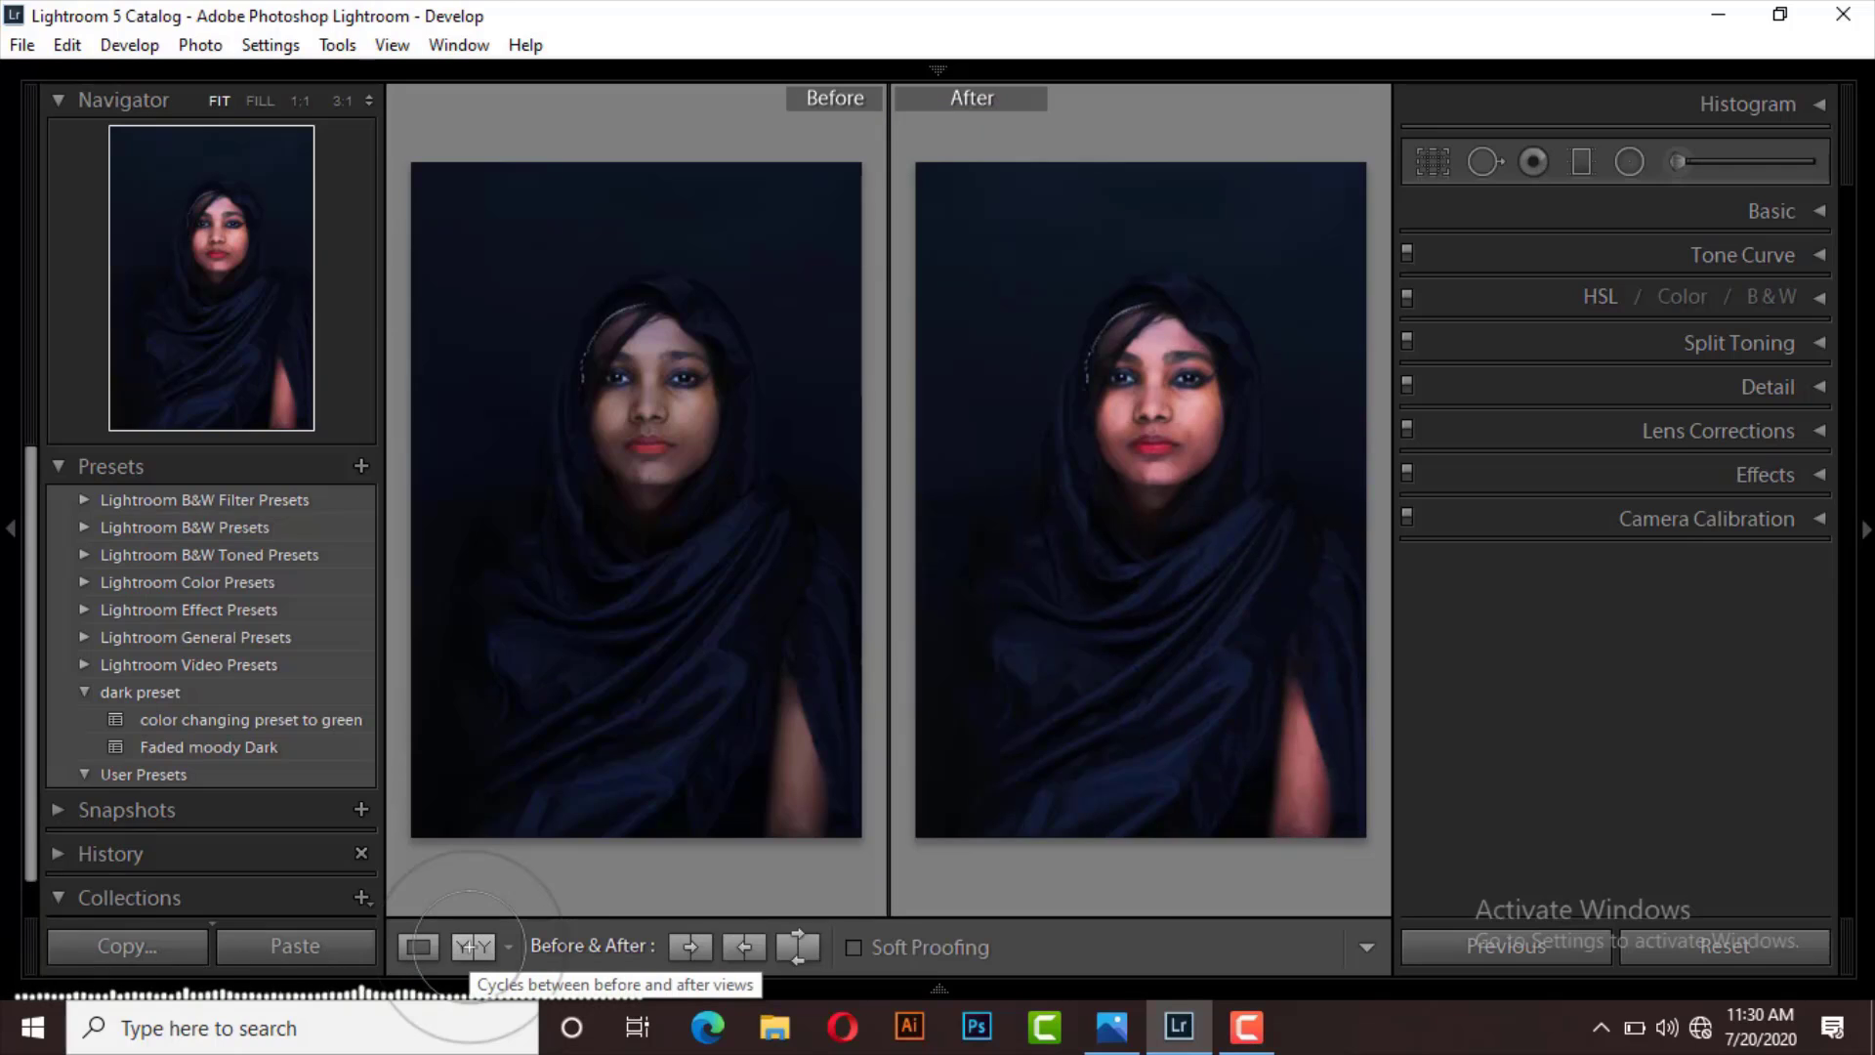
pyautogui.click(418, 946)
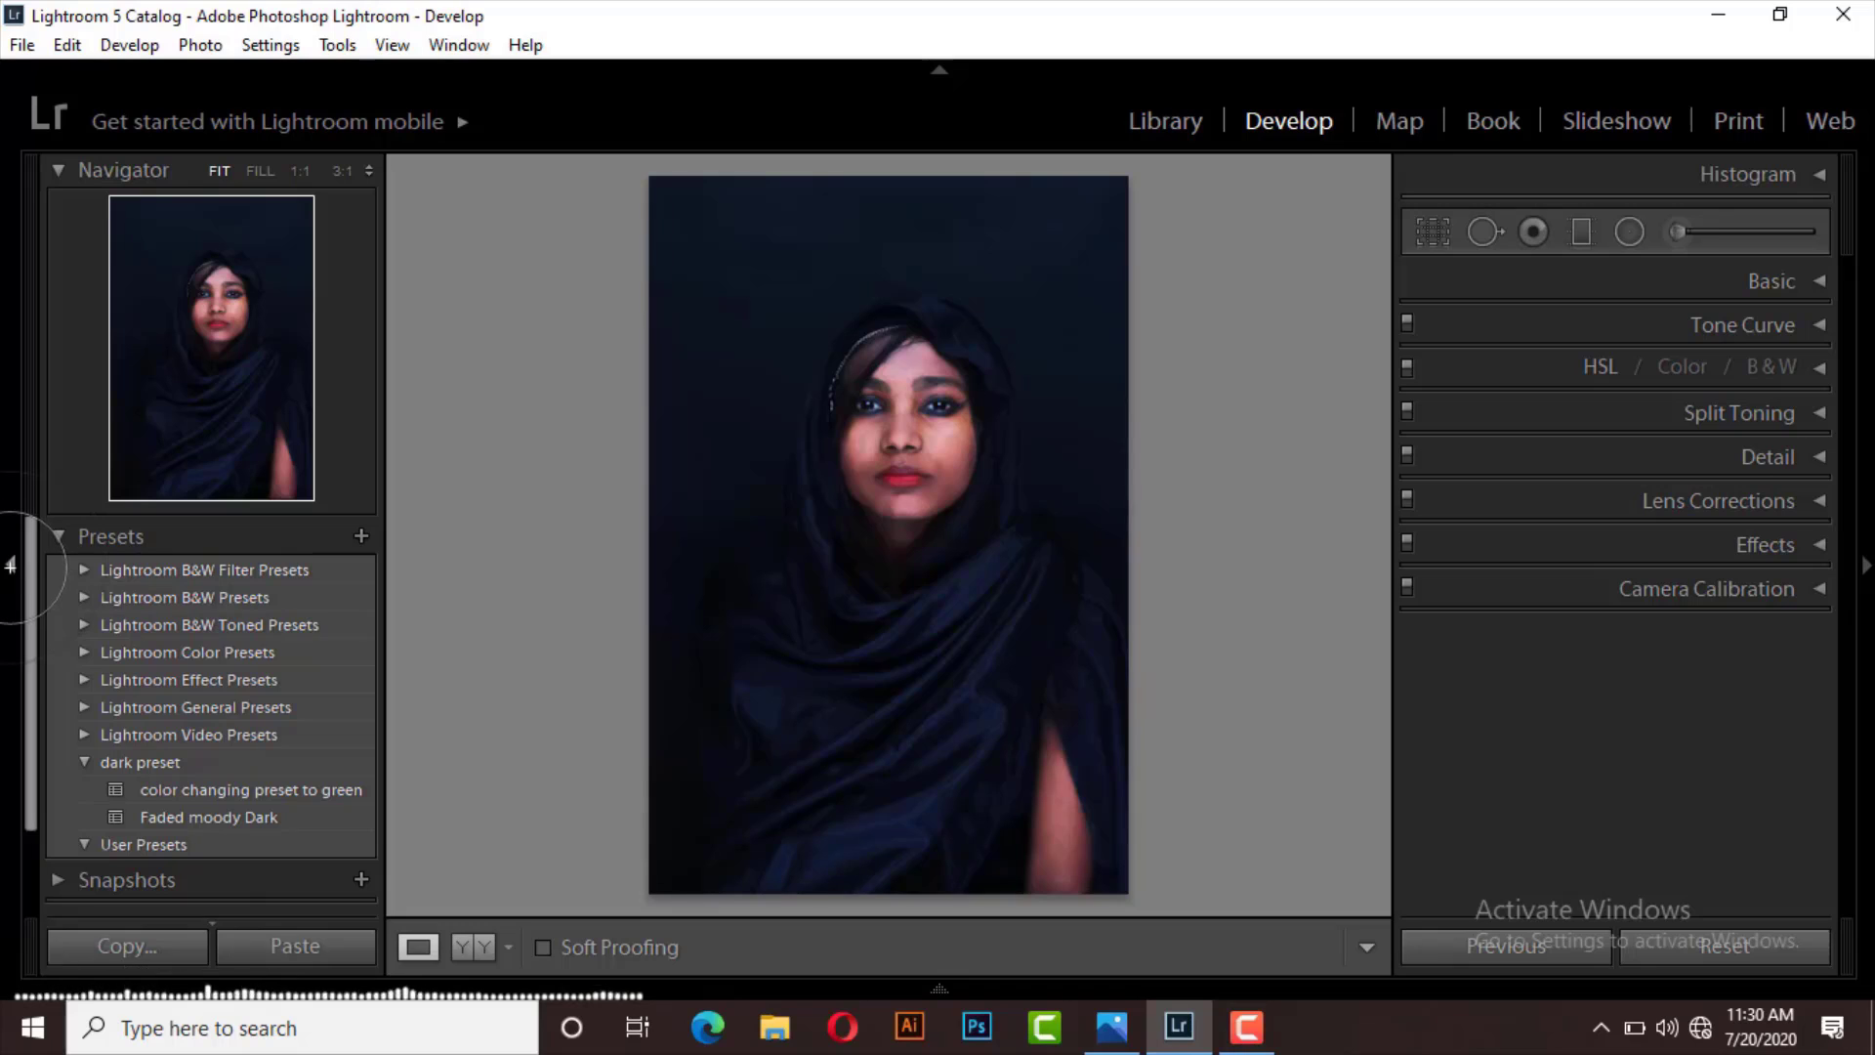
# Collapse the left panel and preview the portrait with Lights Out dimming
pyautogui.click(10, 567)
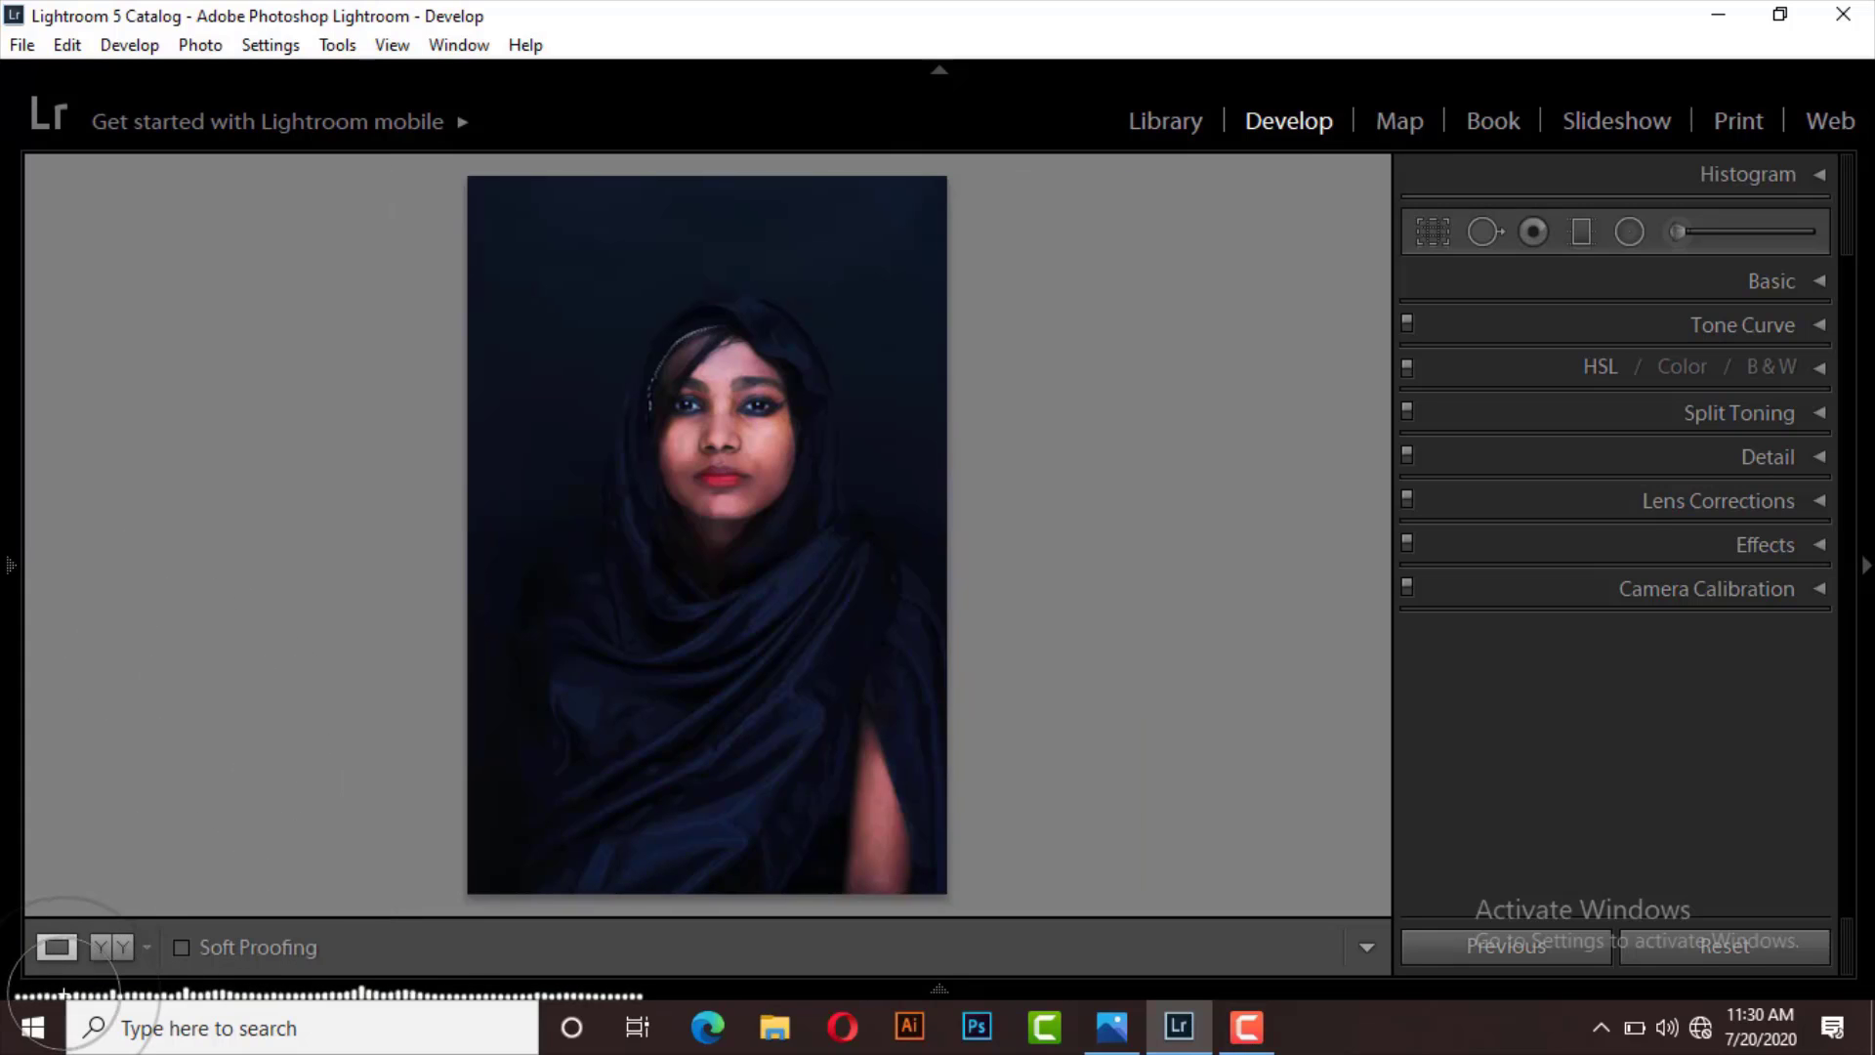
pyautogui.press('l')
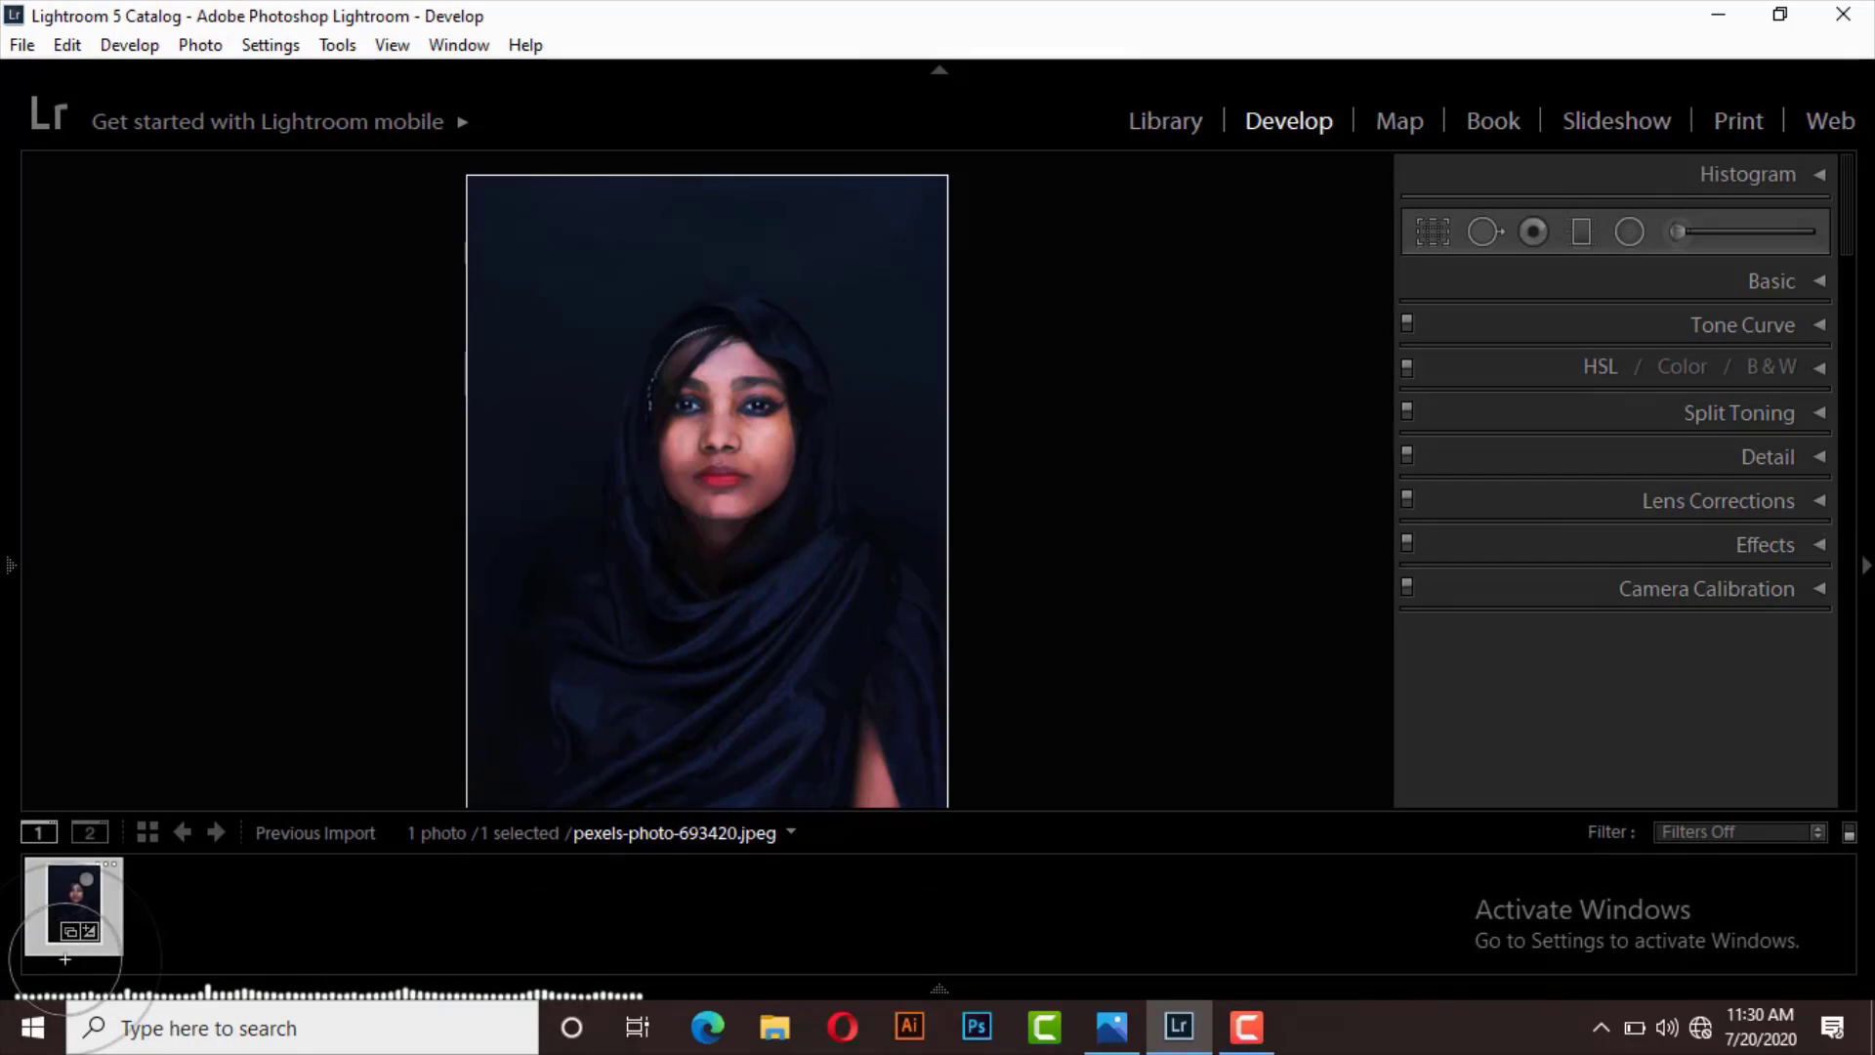
pyautogui.press('l')
pyautogui.press('l')
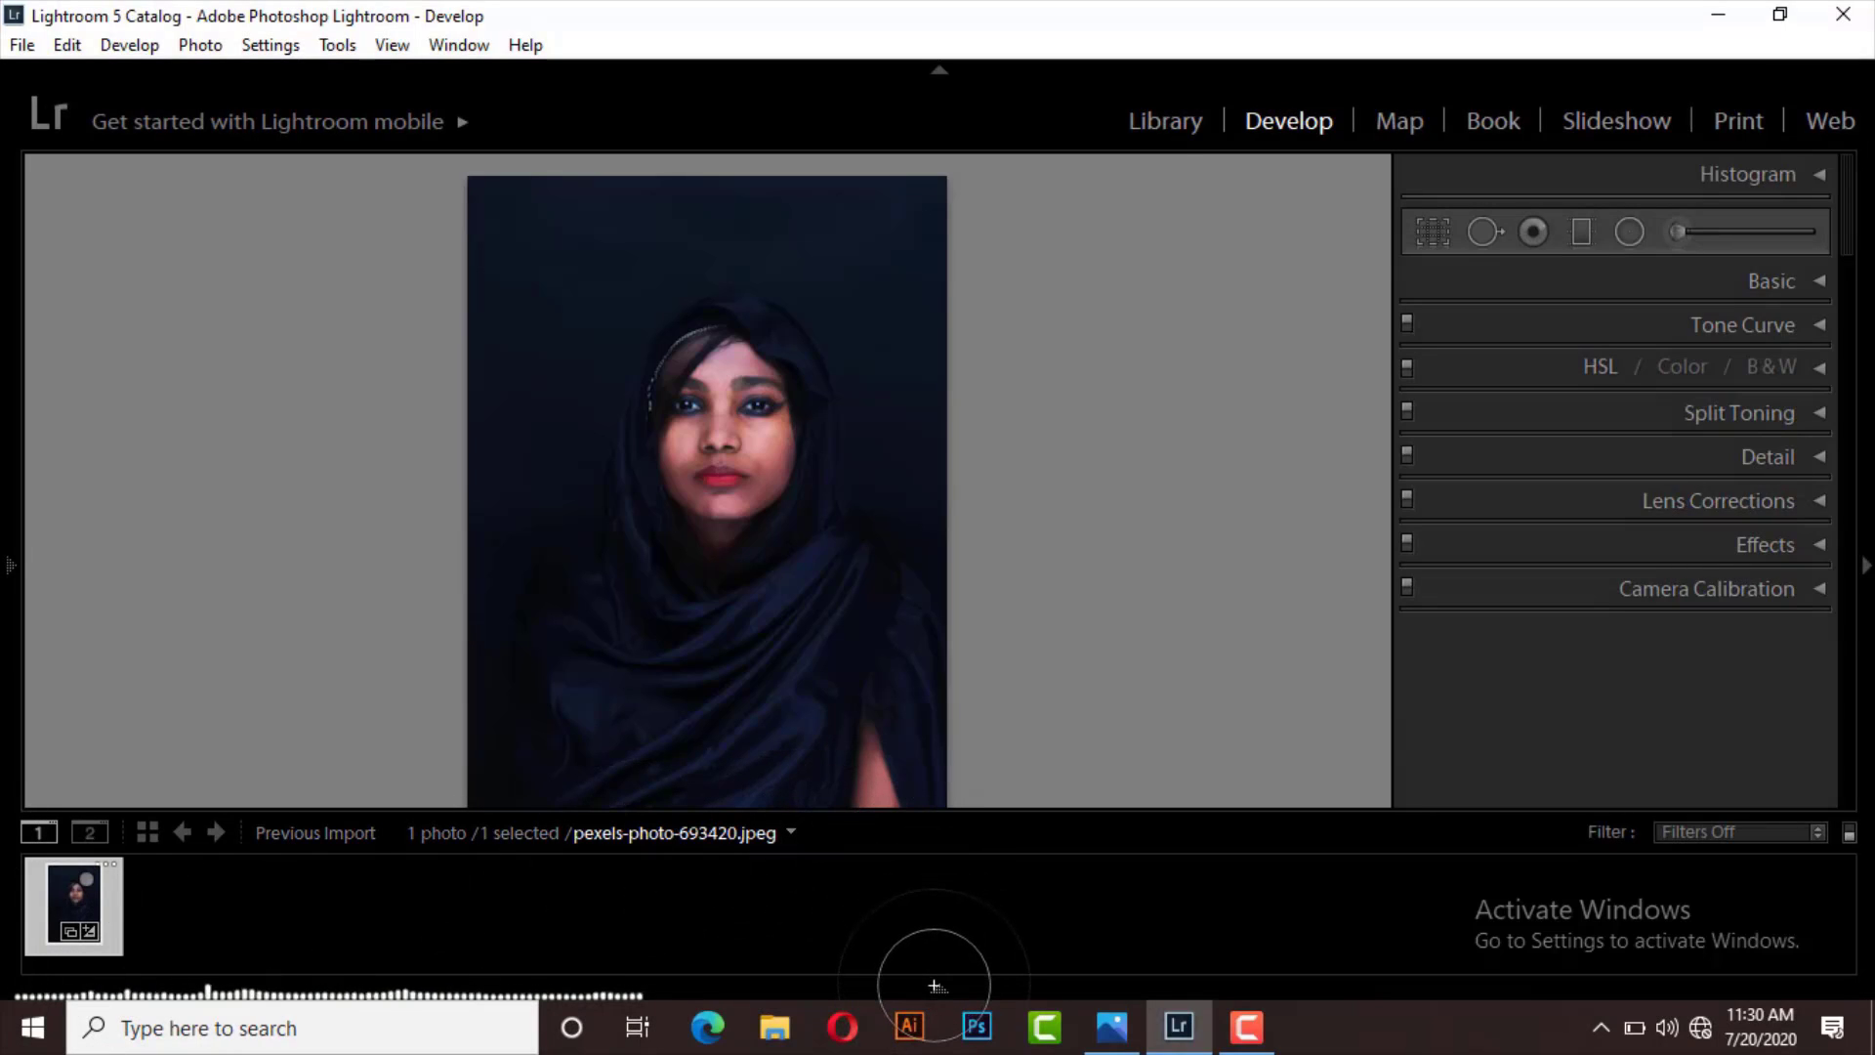
pyautogui.press('t')
pyautogui.press('l')
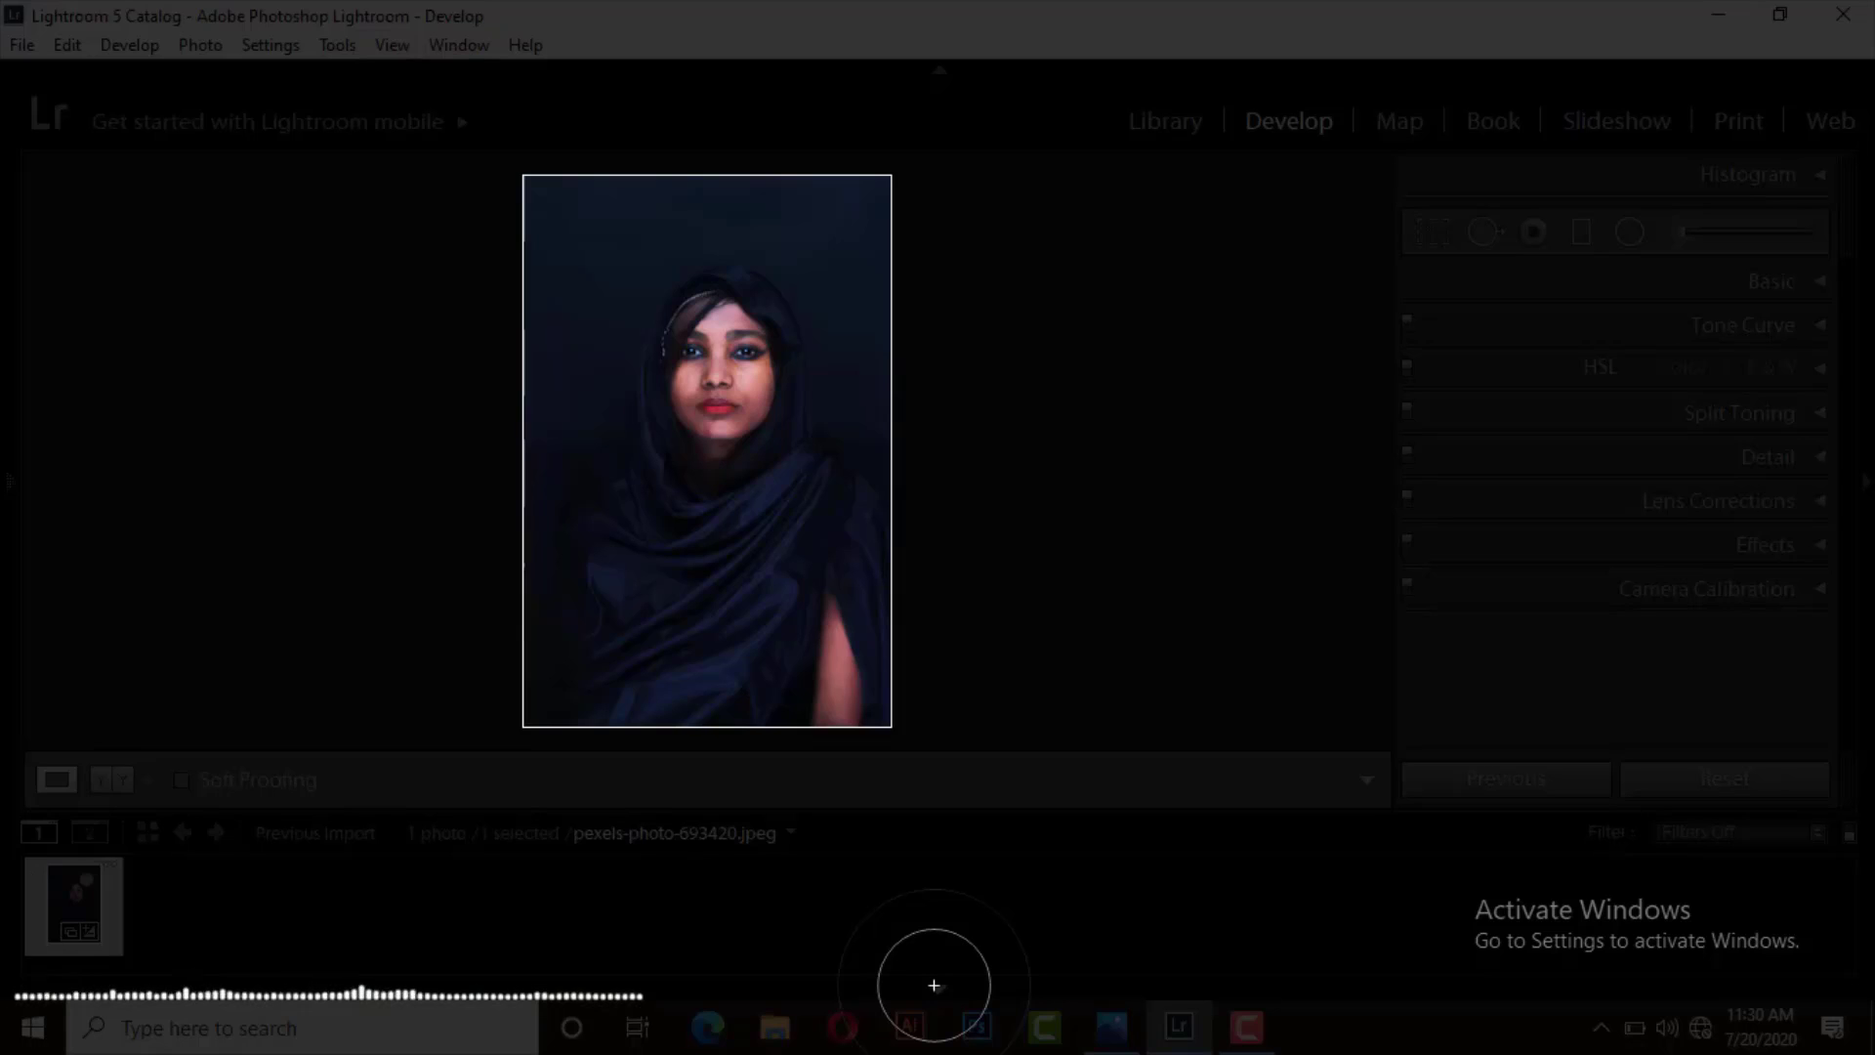
pyautogui.press('l')
pyautogui.press('l')
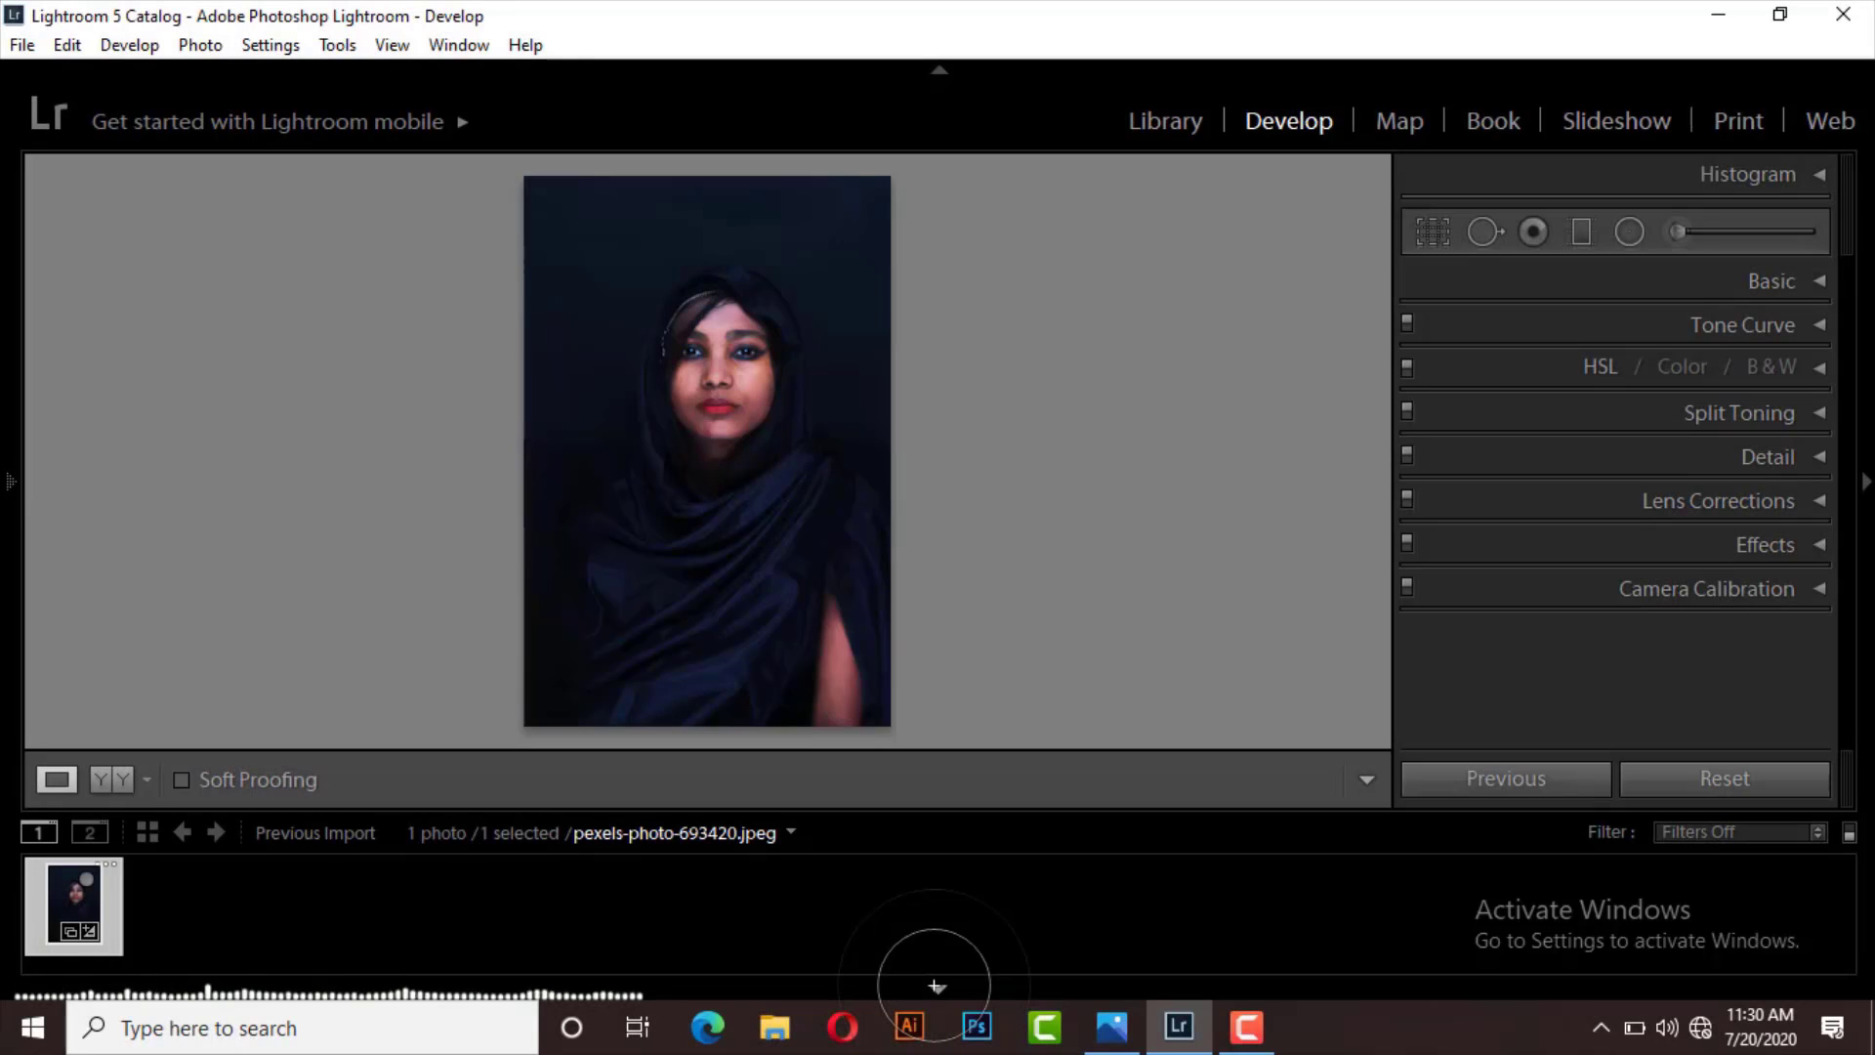
# Hide the filmstrip and preview the enlarged portrait with Lights Out again
pyautogui.click(936, 986)
pyautogui.press('l')
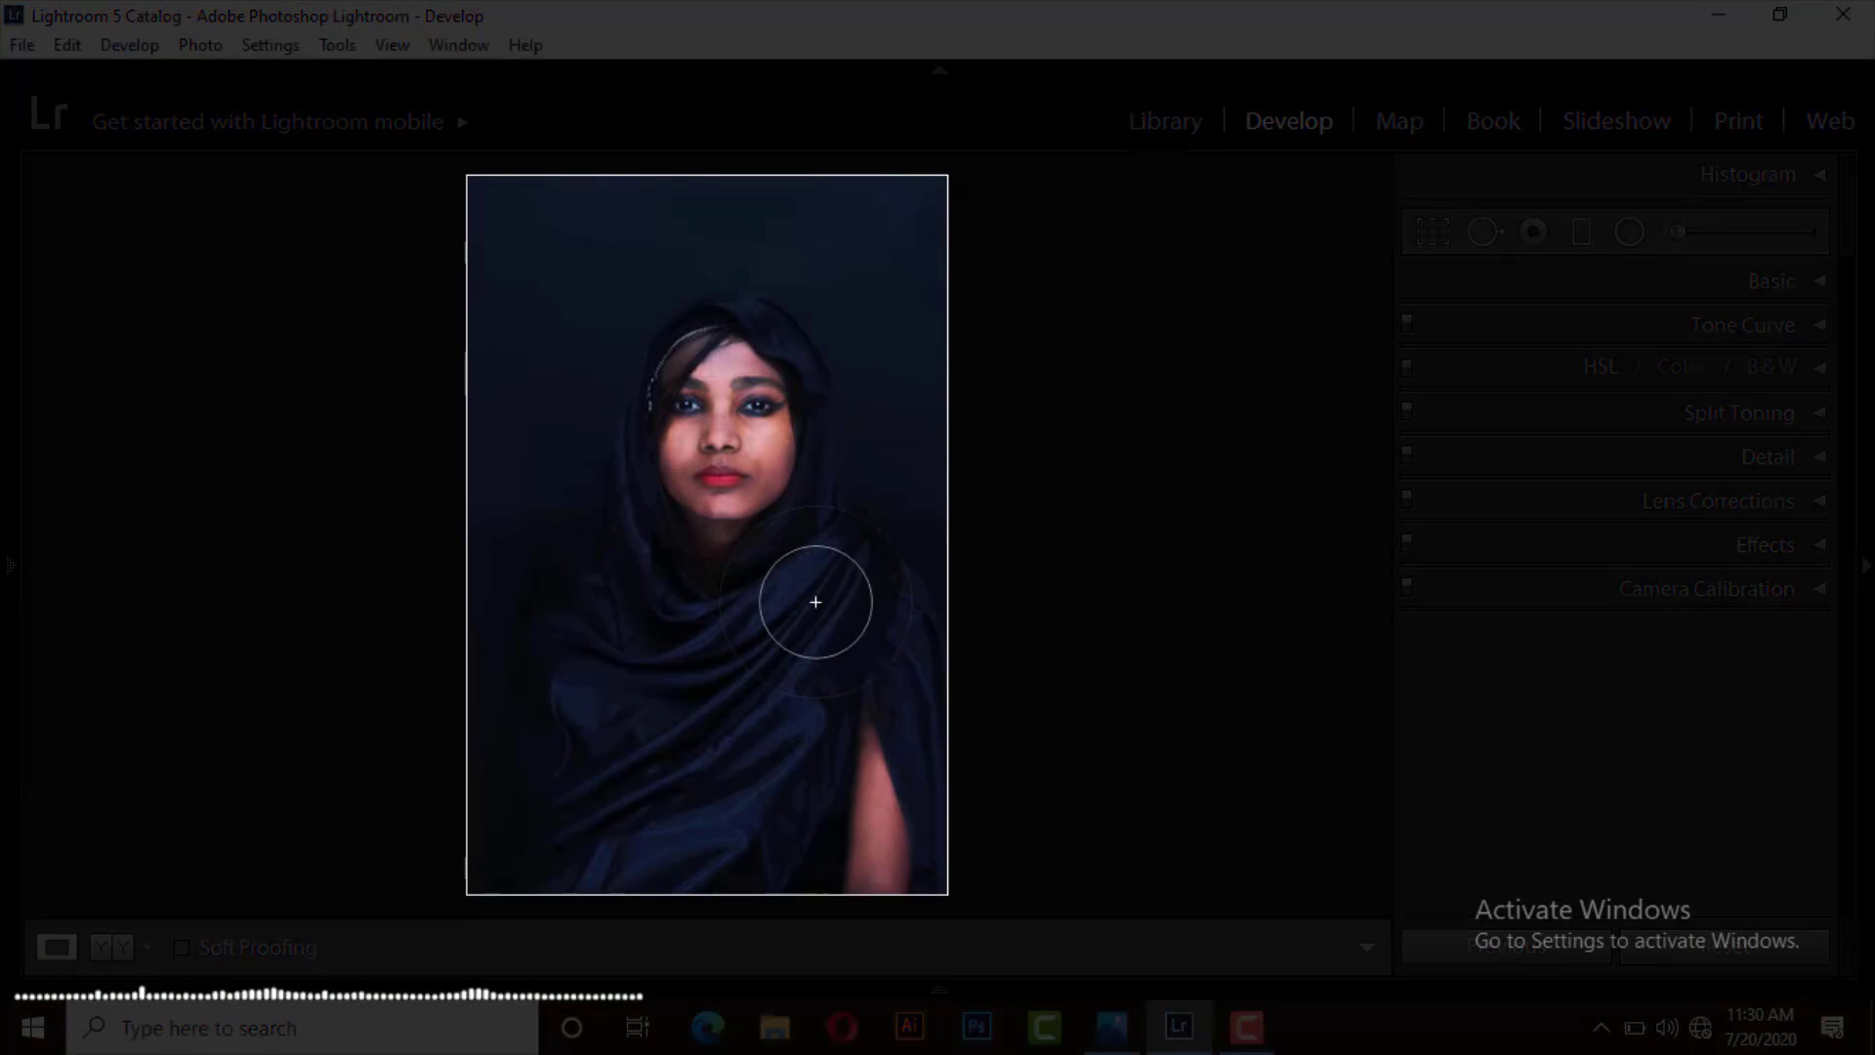
pyautogui.press('l')
pyautogui.press('l')
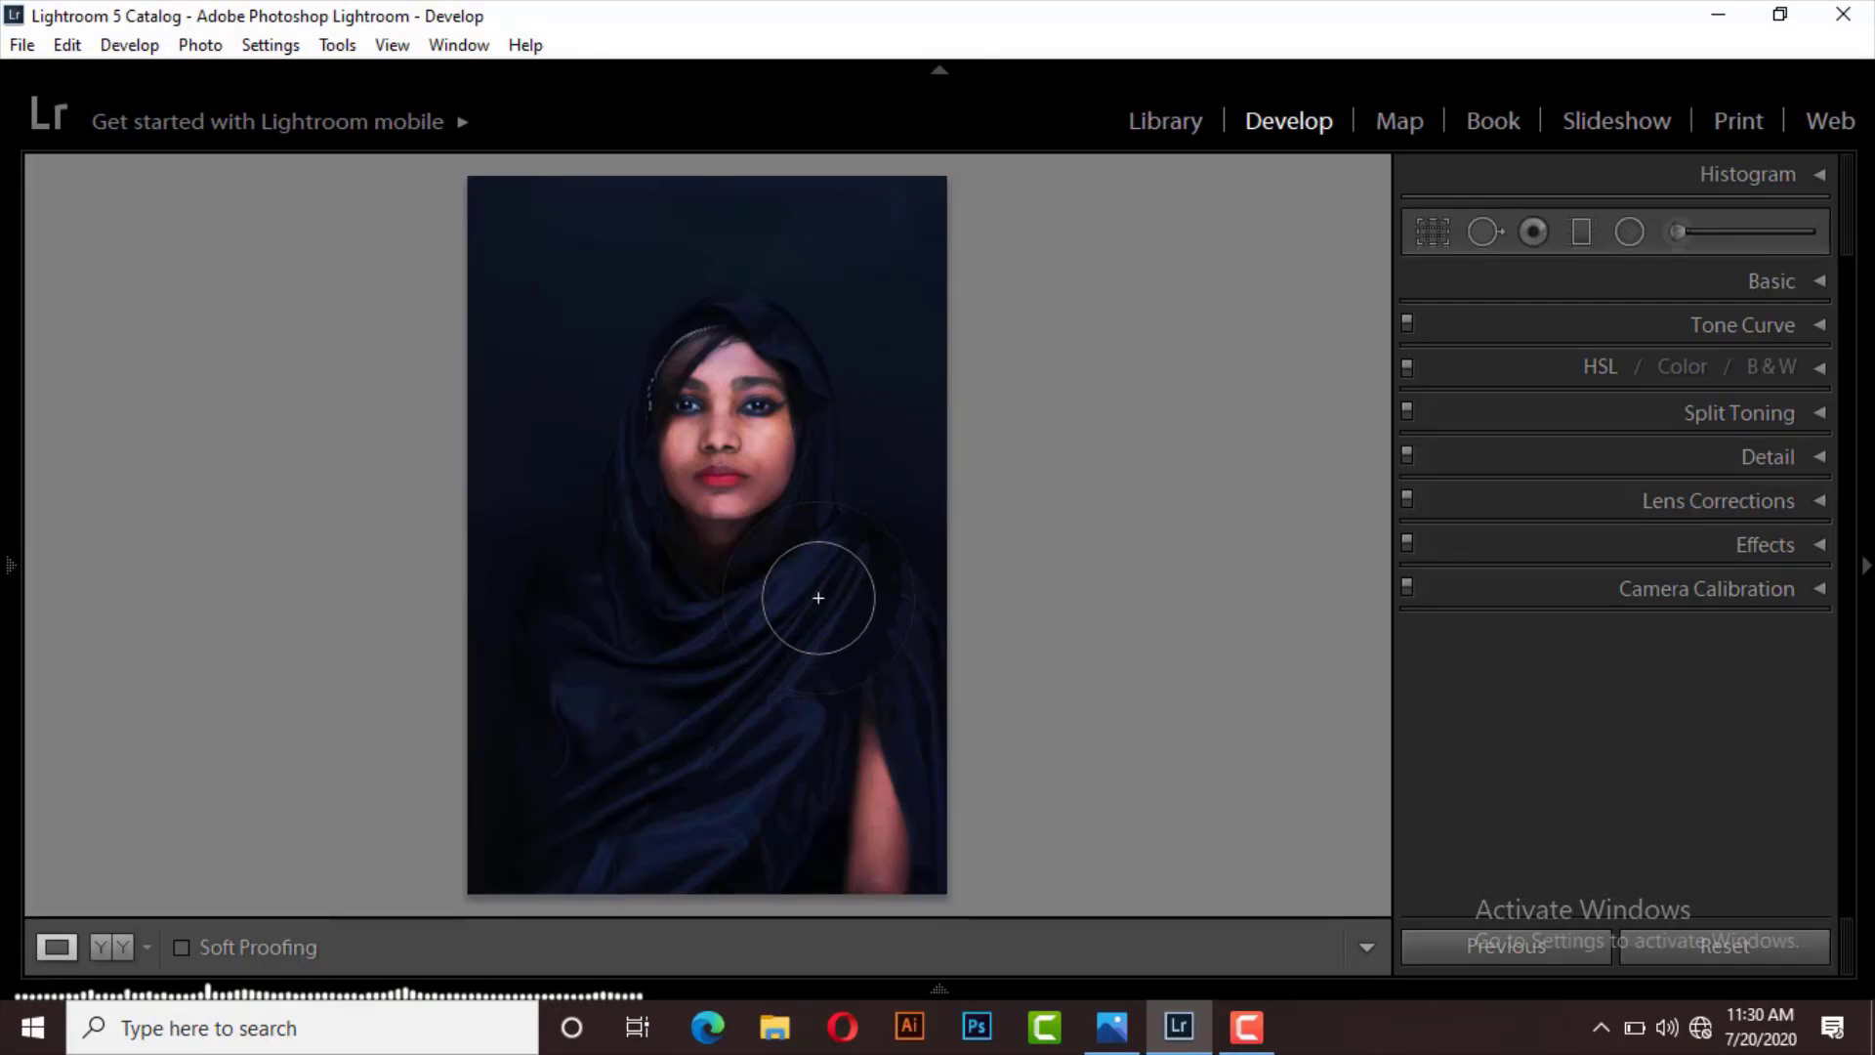